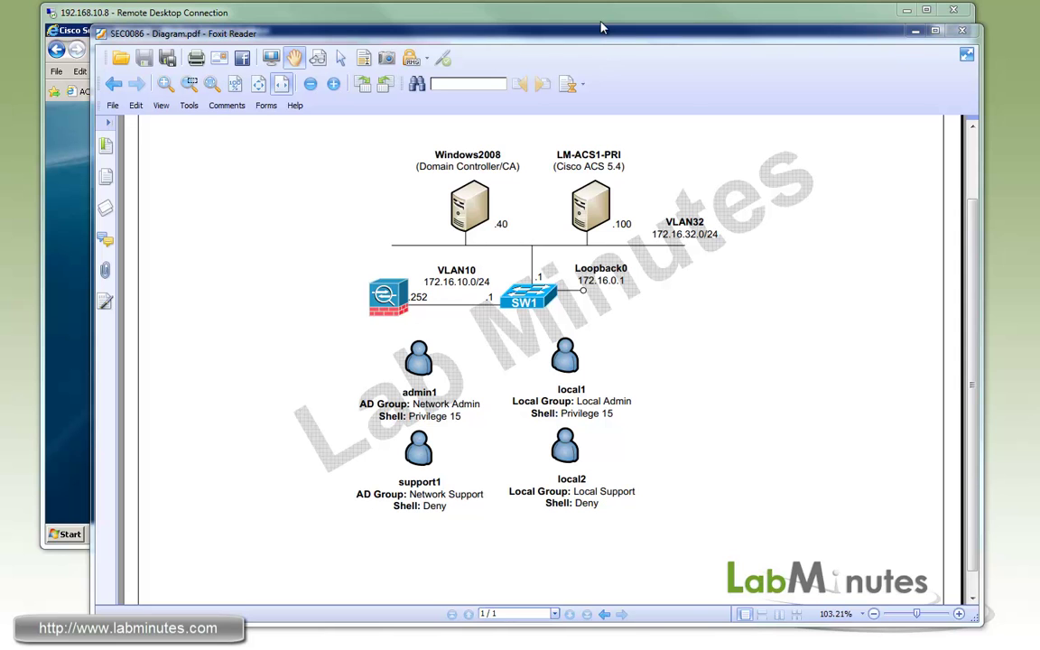
# Step: Bring the remote desktop showing the Cisco Secure ACS login page to the front
pyautogui.click(545, 16)
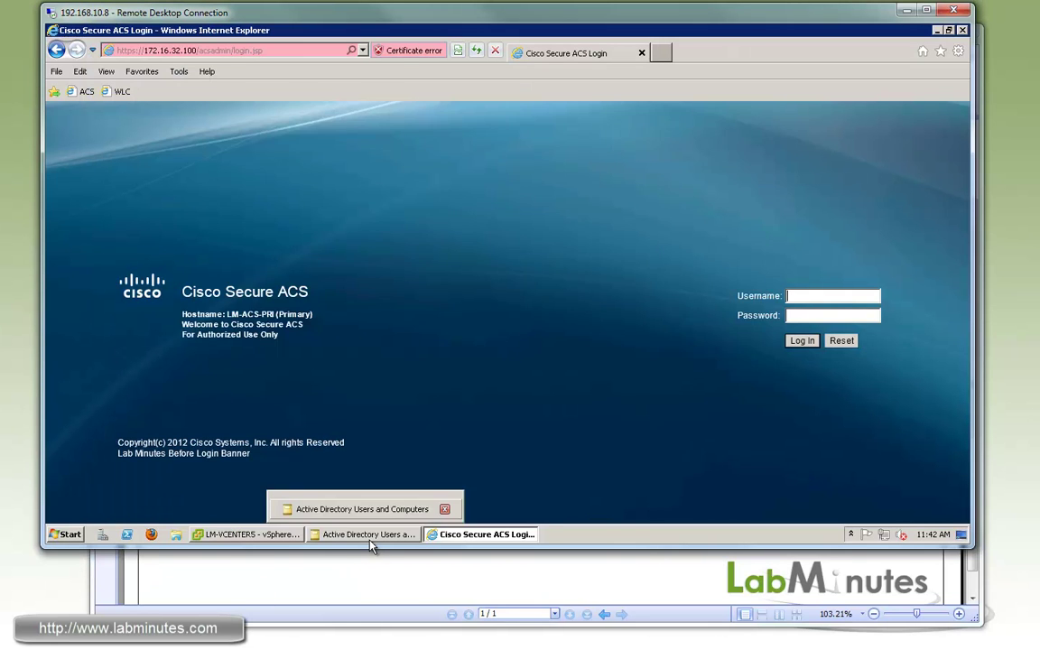
pyautogui.click(369, 534)
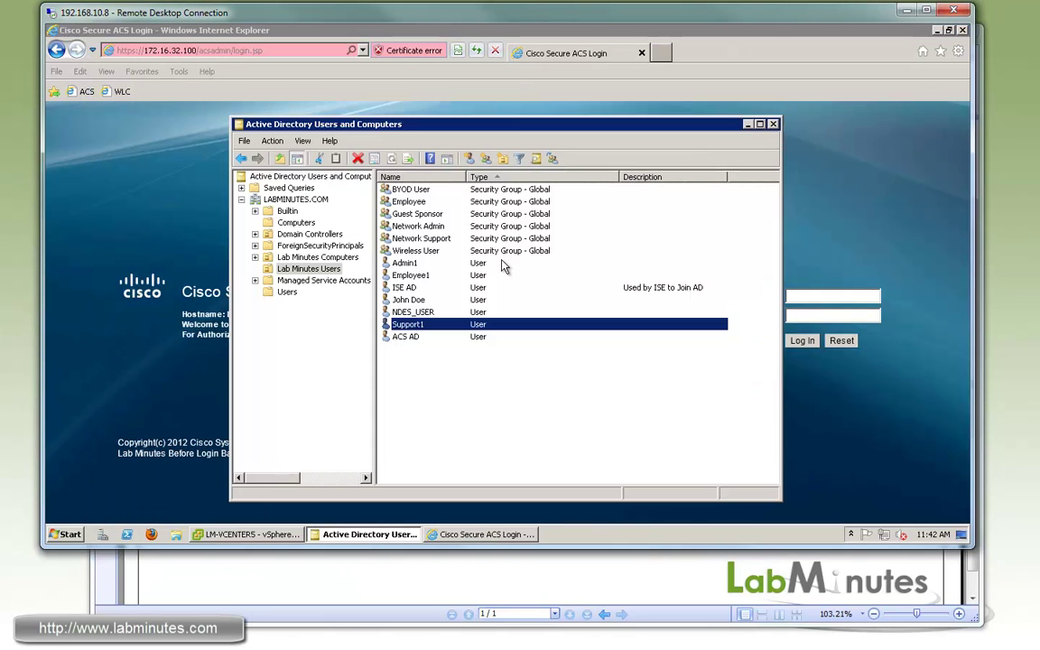
pyautogui.doubleClick(413, 263)
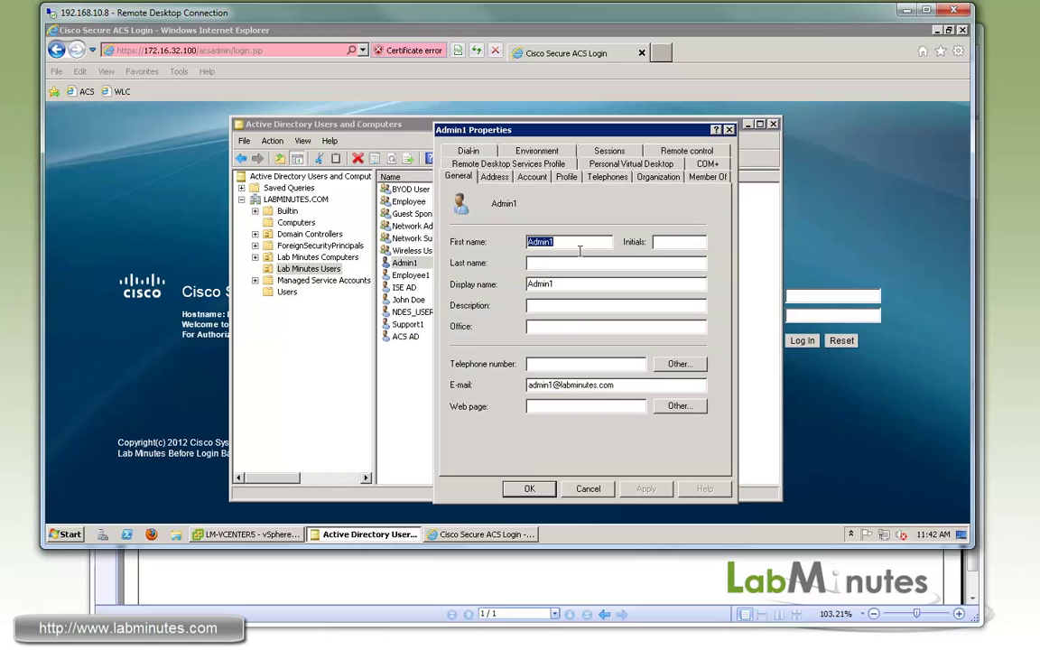
pyautogui.click(708, 175)
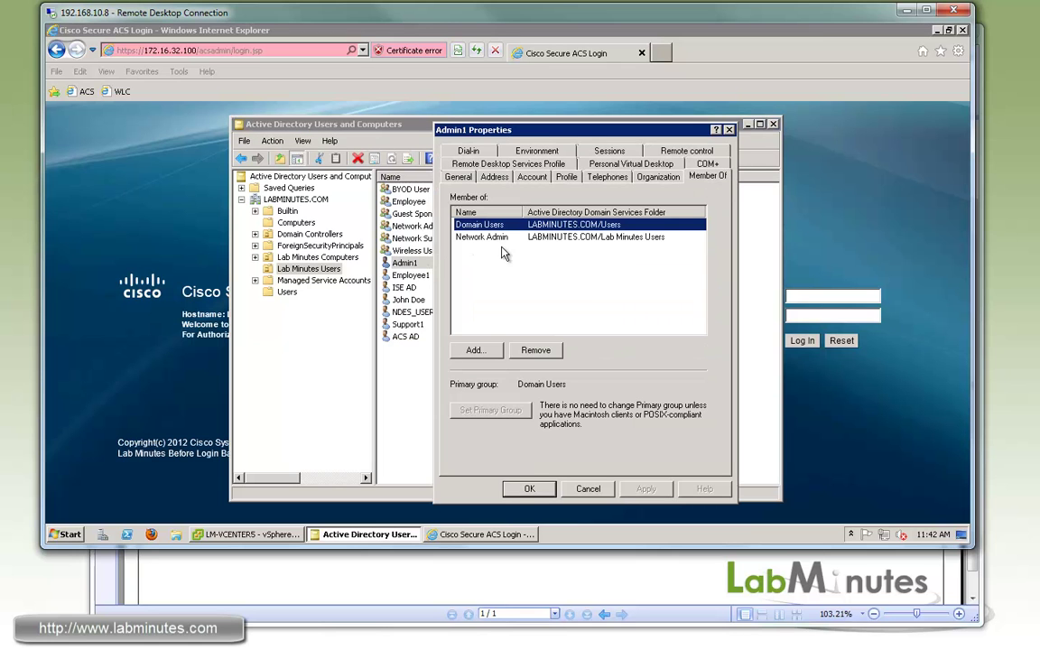
pyautogui.click(529, 489)
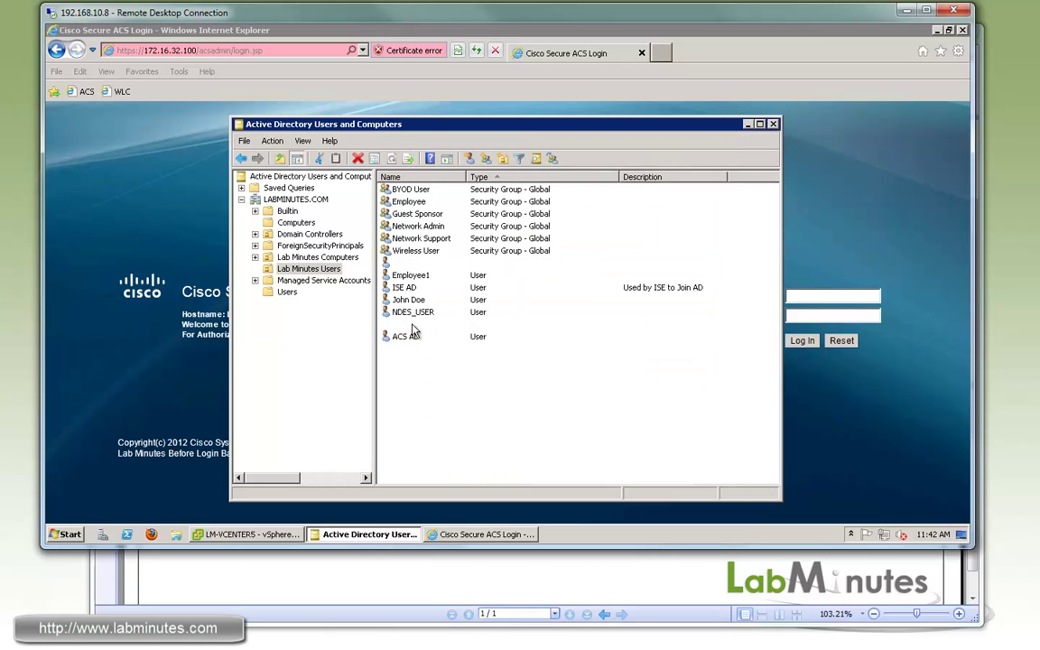
pyautogui.doubleClick(407, 324)
pyautogui.click(706, 177)
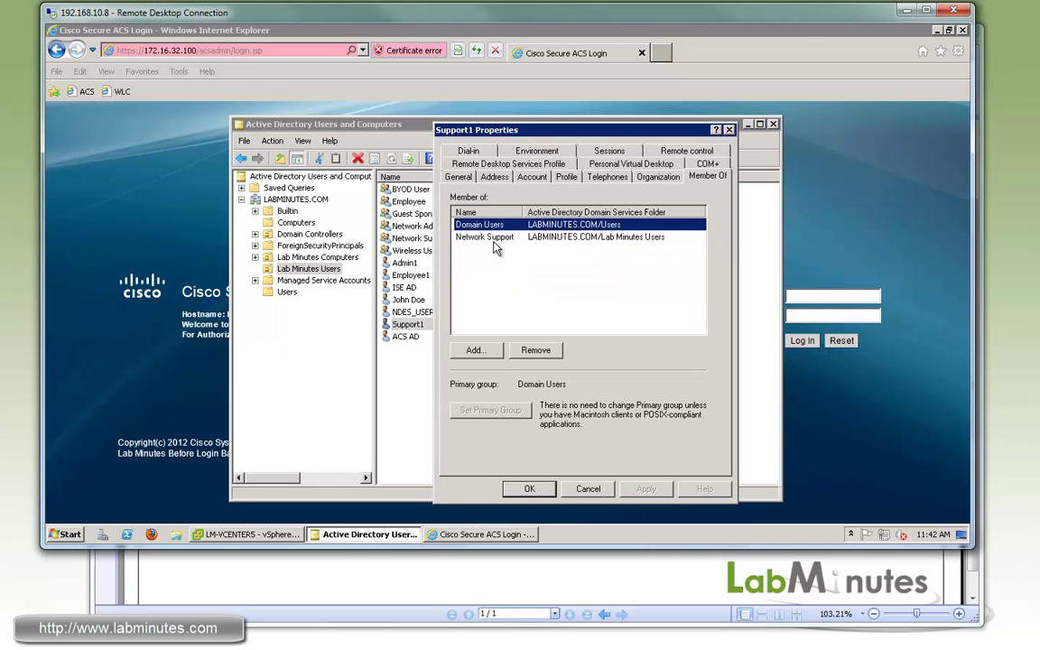
pyautogui.click(529, 488)
pyautogui.click(811, 295)
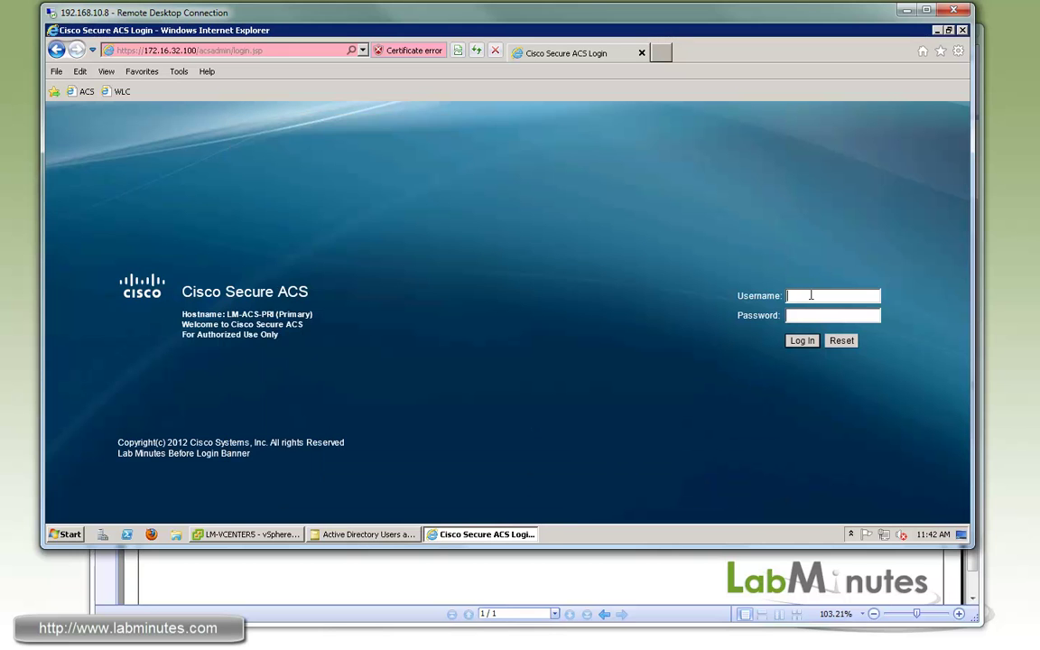
# Step: Log in to Cisco Secure ACS with the administrator username and password
pyautogui.write('acsadmin')
pyautogui.press('Tab')
pyautogui.press('Return')
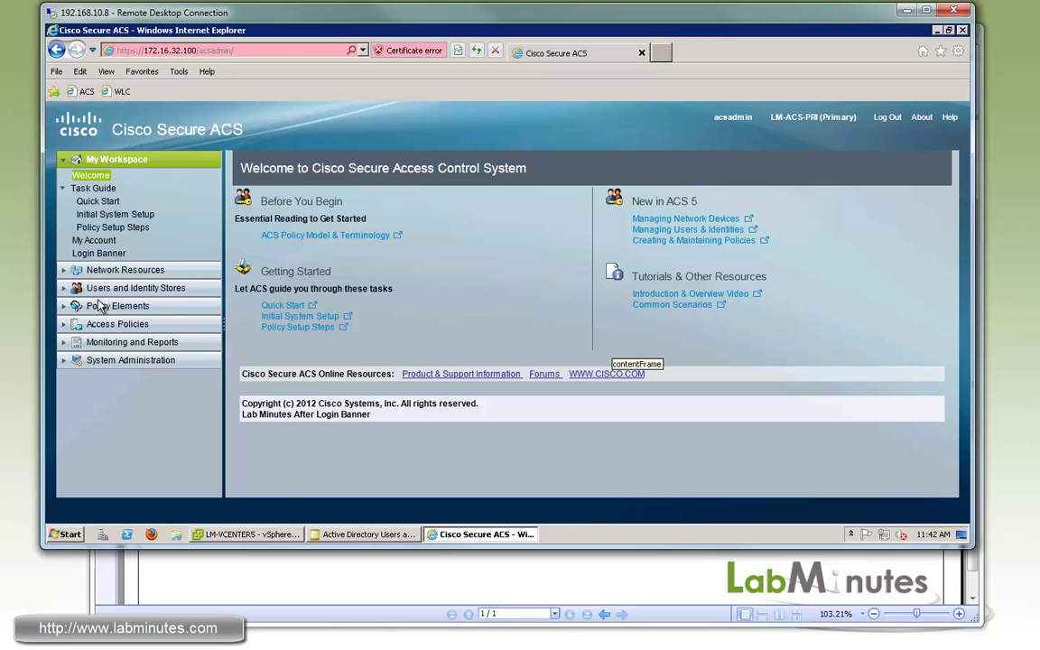
# Step: Confirm the Active Directory store shows Joined and Connected to labminutes.com
pyautogui.click(65, 287)
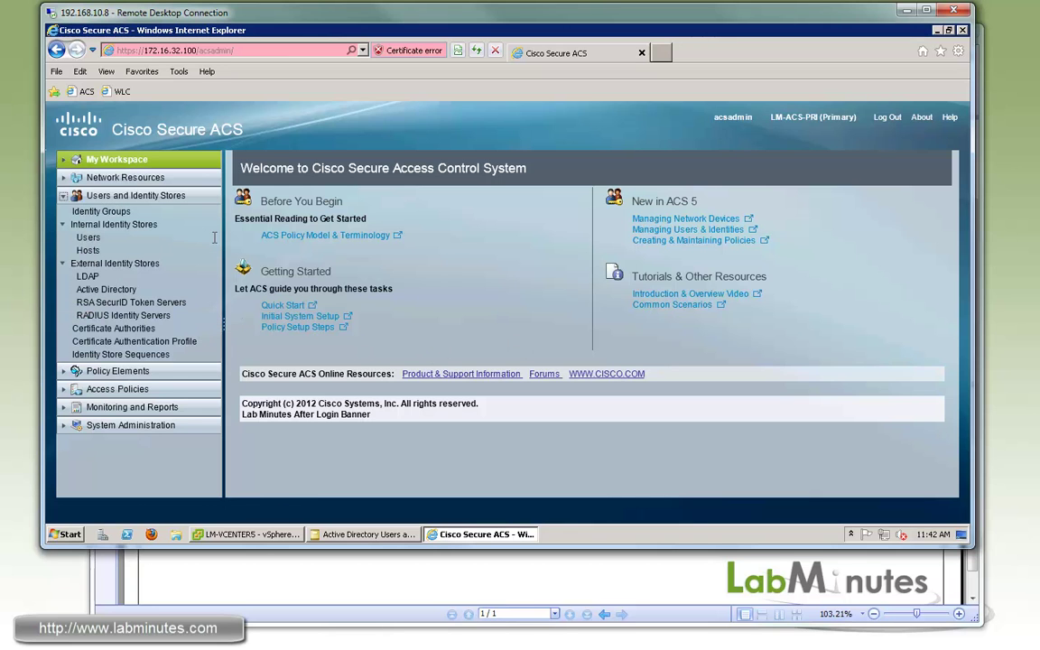
pyautogui.click(88, 277)
pyautogui.click(86, 290)
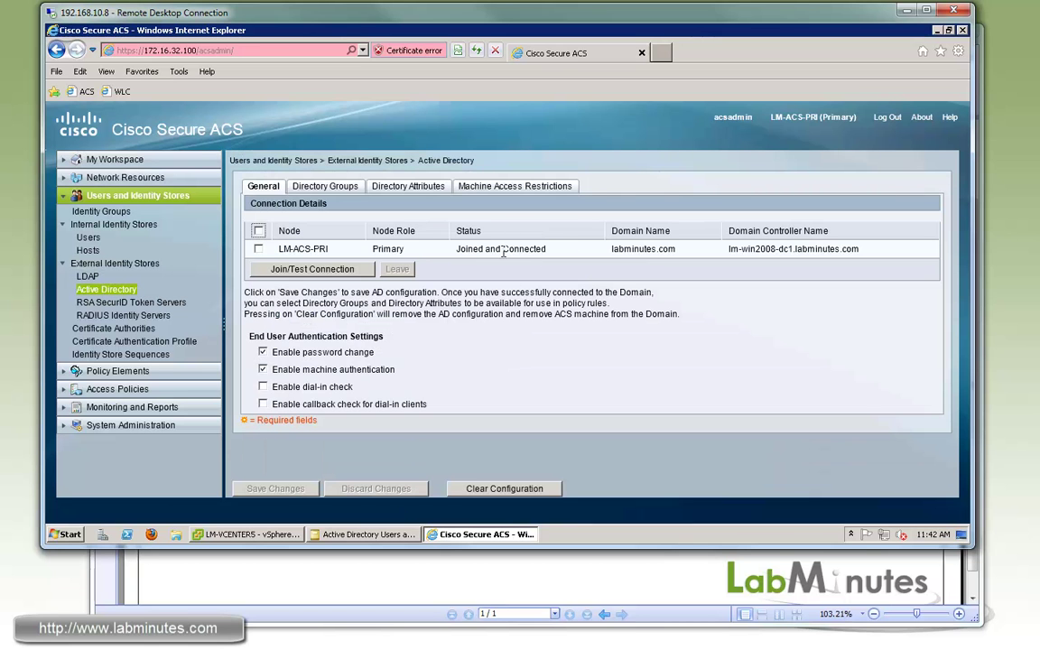
pyautogui.moveTo(457, 249); pyautogui.dragTo(552, 252)
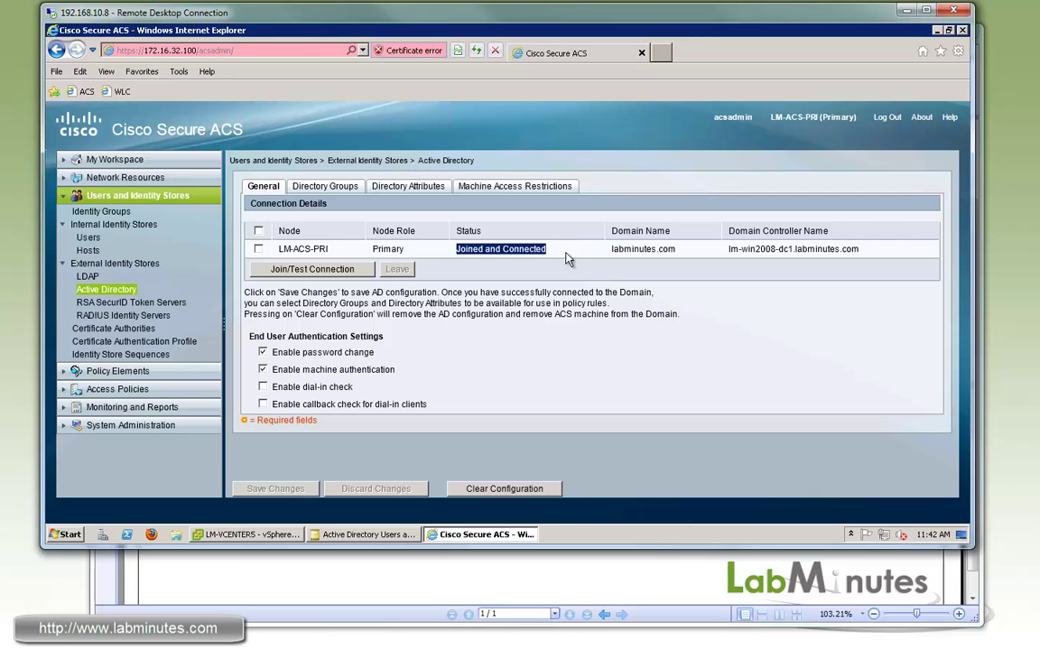
pyautogui.moveTo(679, 252); pyautogui.dragTo(592, 253)
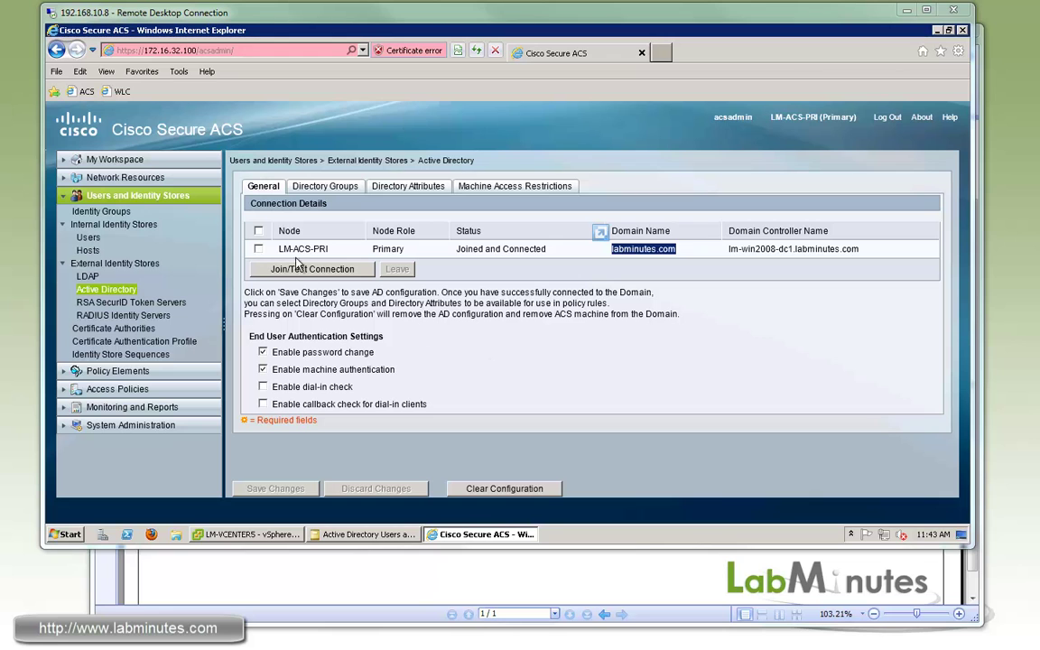
pyautogui.click(66, 179)
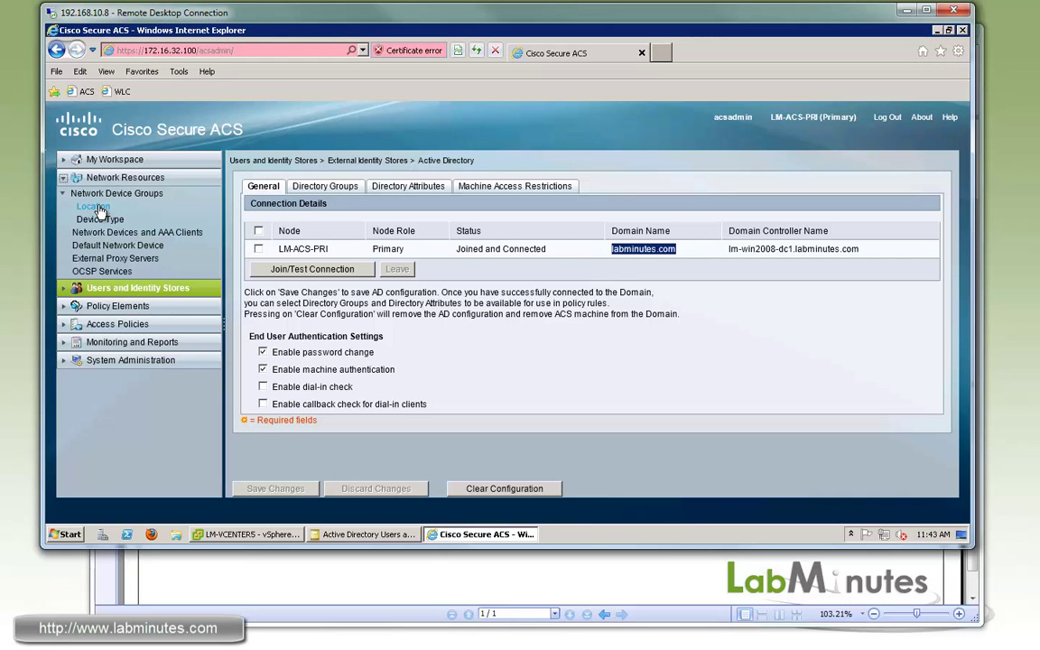
# Step: Create the location network device group HQ
pyautogui.click(95, 208)
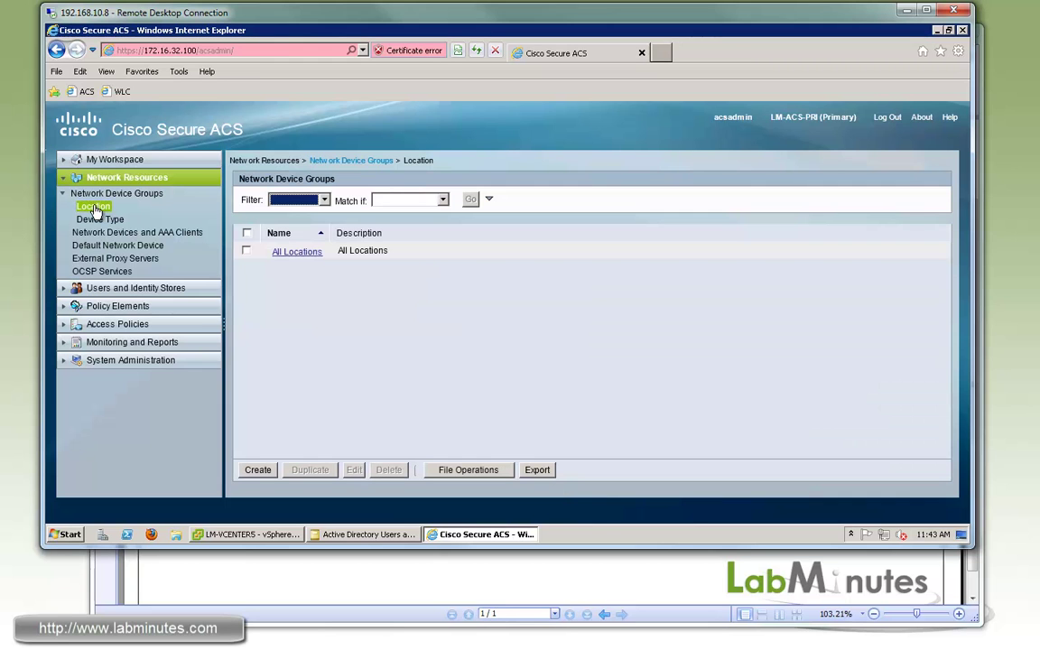
pyautogui.click(370, 326)
pyautogui.click(257, 470)
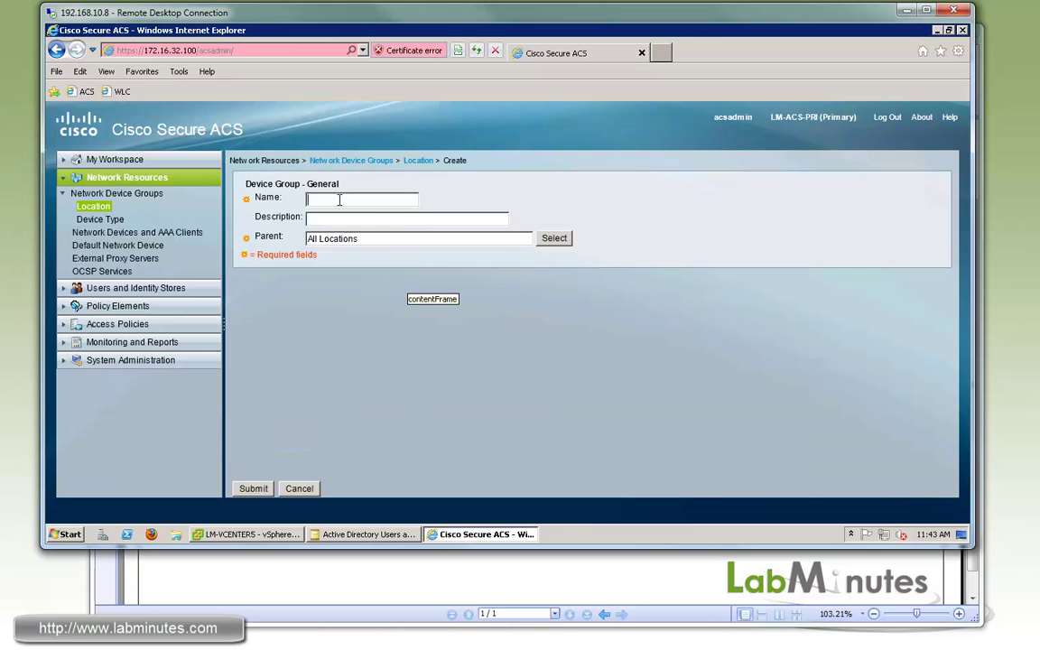
pyautogui.write('HQ')
pyautogui.click(254, 489)
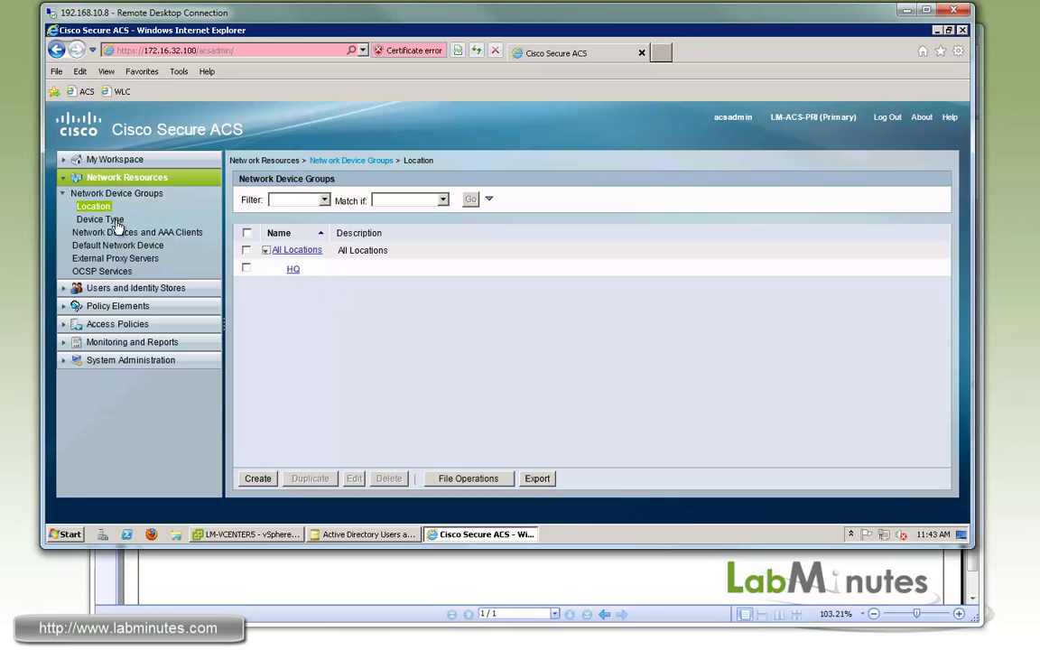
# Step: Create device type groups Switch and Firewall, then view the empty Network Devices list
pyautogui.click(96, 219)
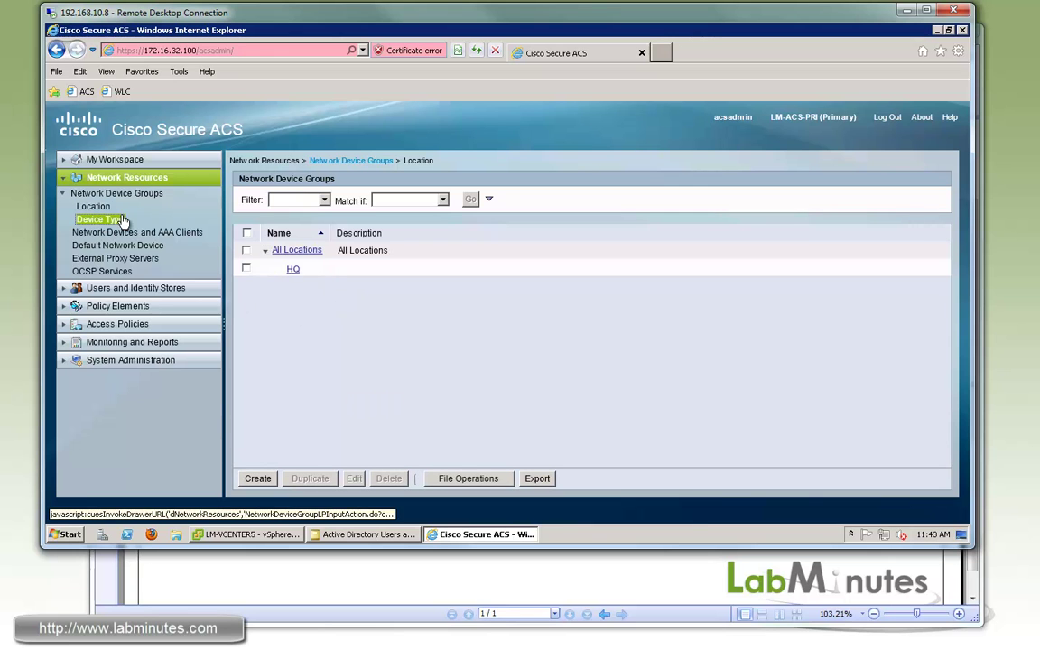
pyautogui.click(258, 470)
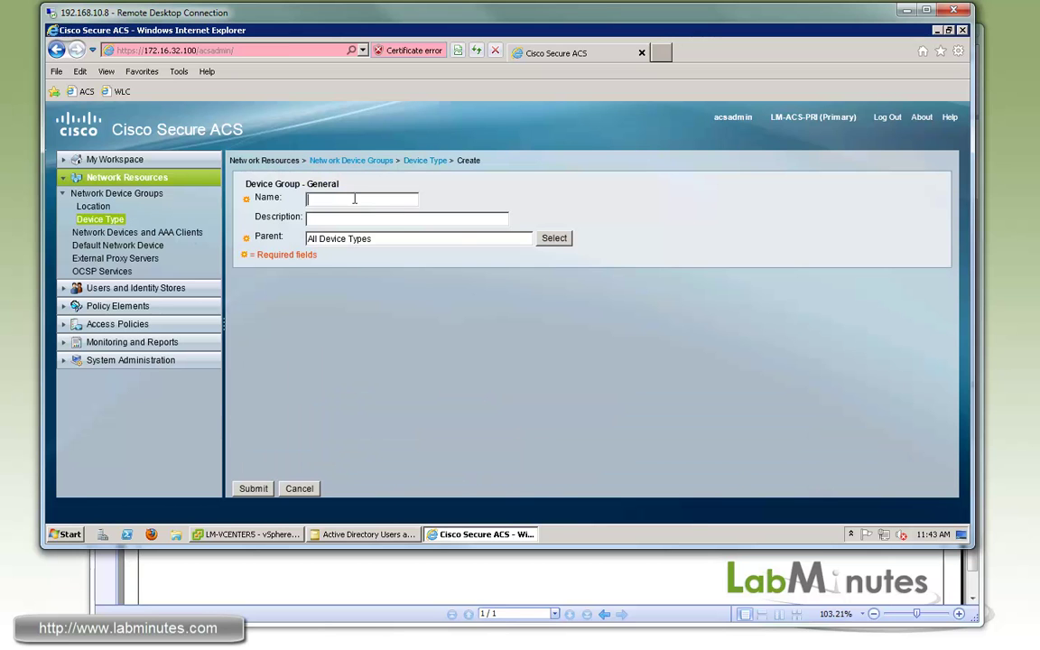
pyautogui.write('Switch')
pyautogui.click(253, 488)
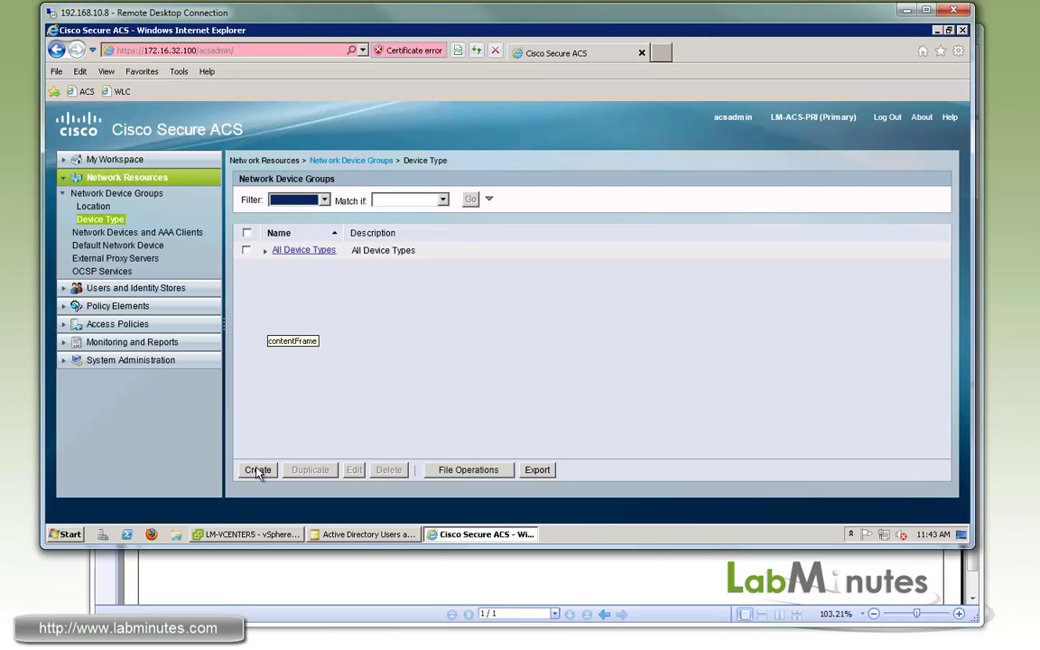
pyautogui.click(258, 471)
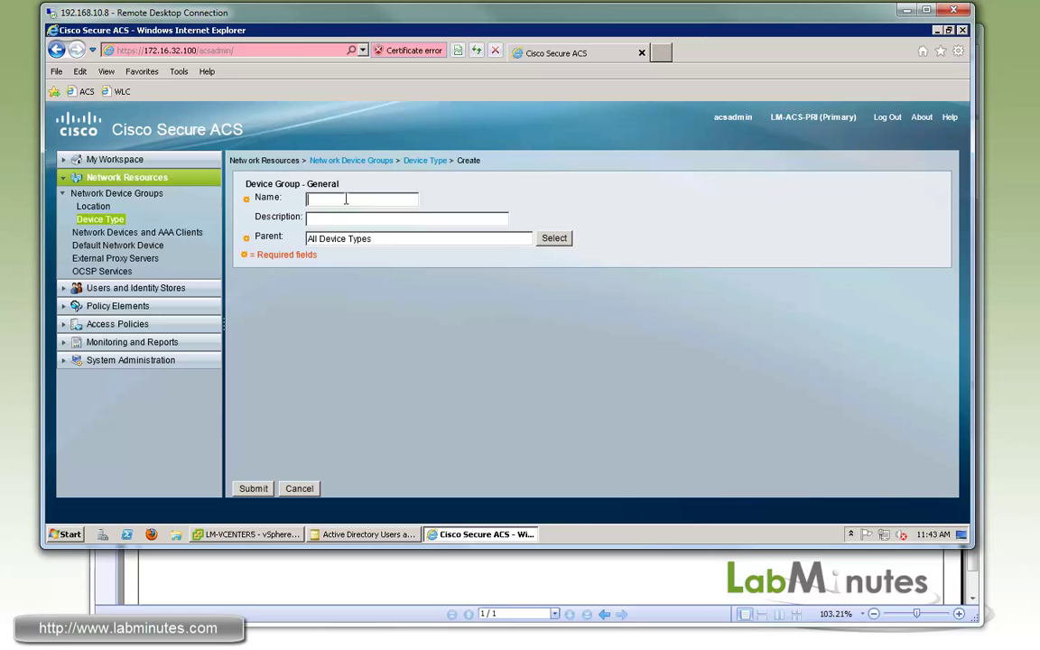
pyautogui.write('Firewall')
pyautogui.click(253, 489)
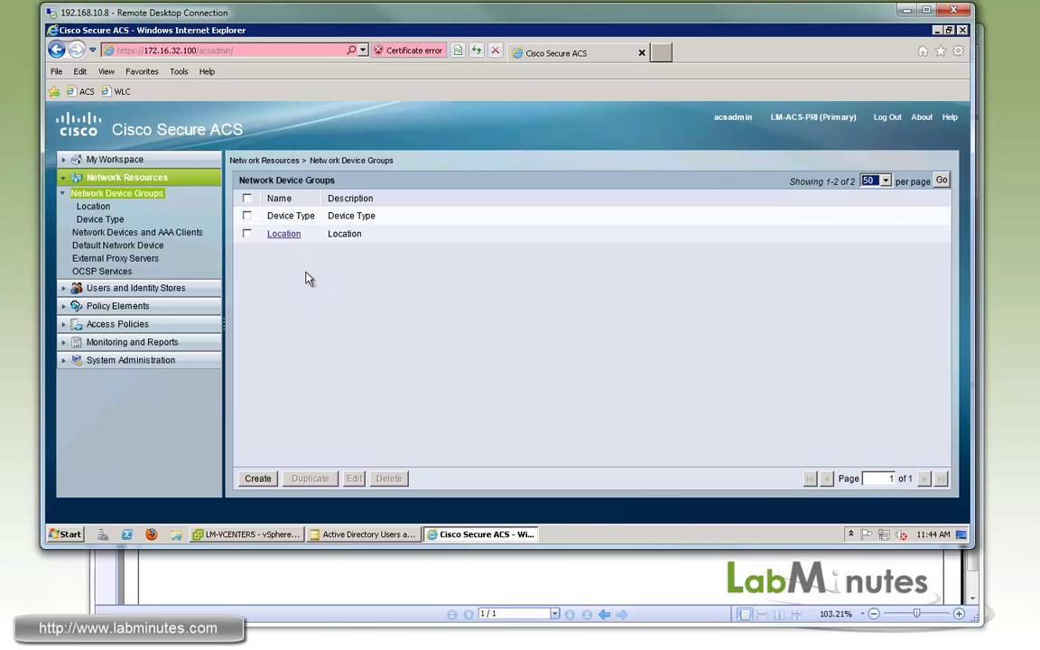
pyautogui.click(257, 479)
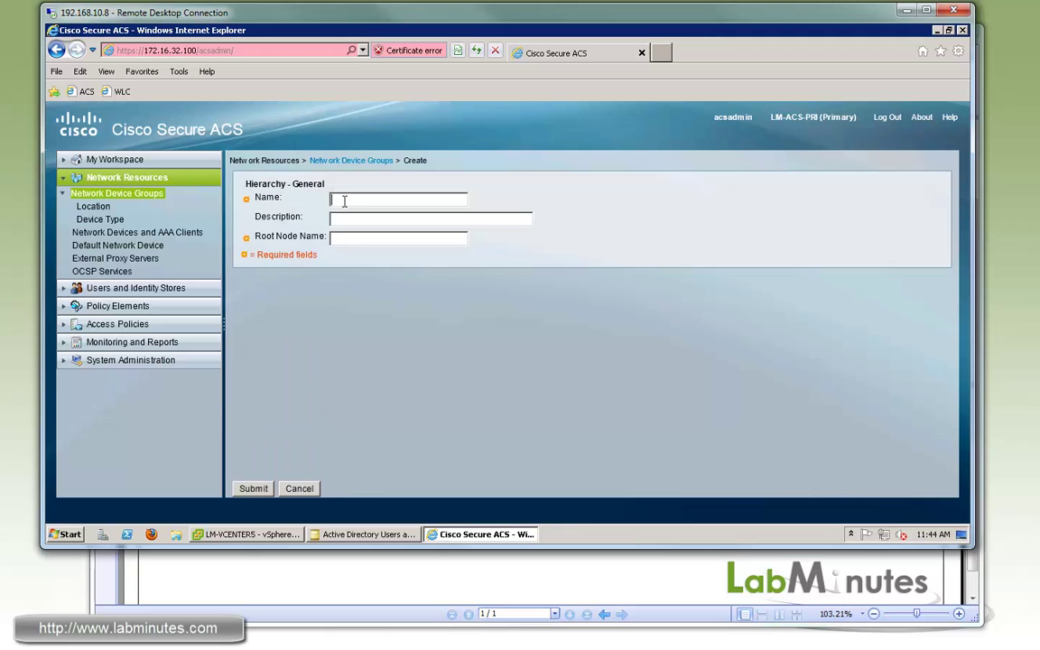
pyautogui.click(132, 233)
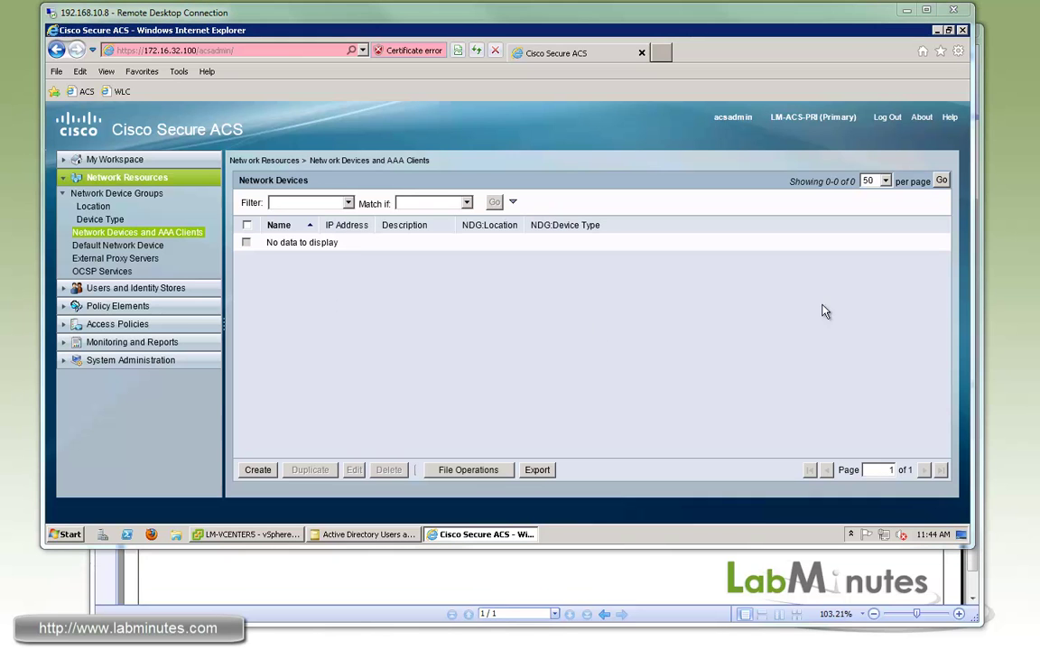
# Step: Start a new network device named SW1 with location HQ and device type Switch
pyautogui.click(258, 471)
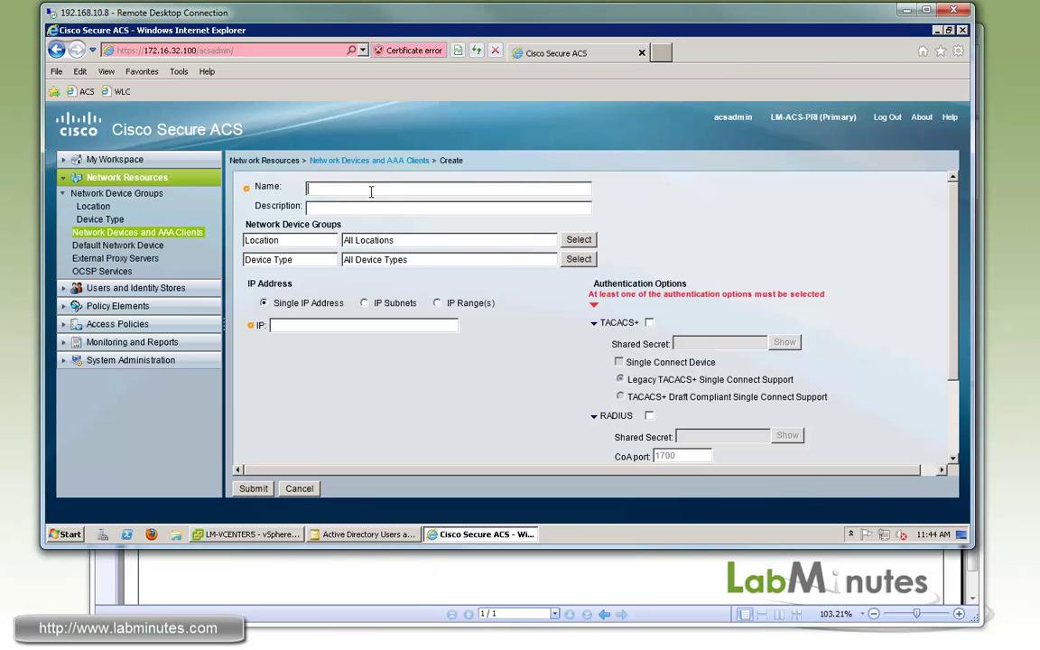
pyautogui.write('SW1')
pyautogui.click(579, 240)
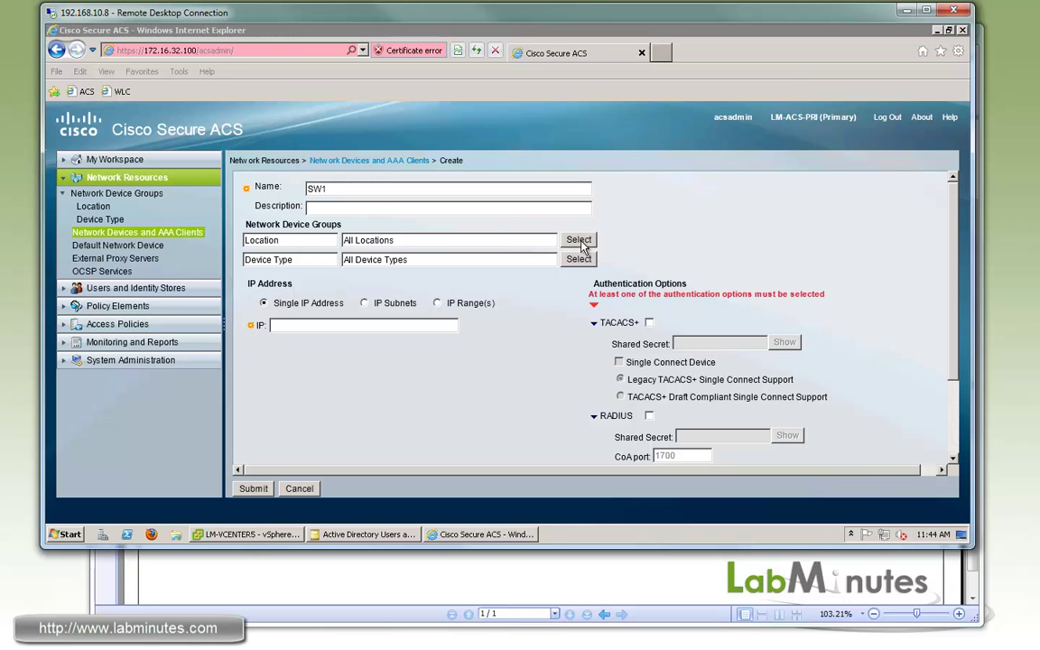
pyautogui.click(261, 175)
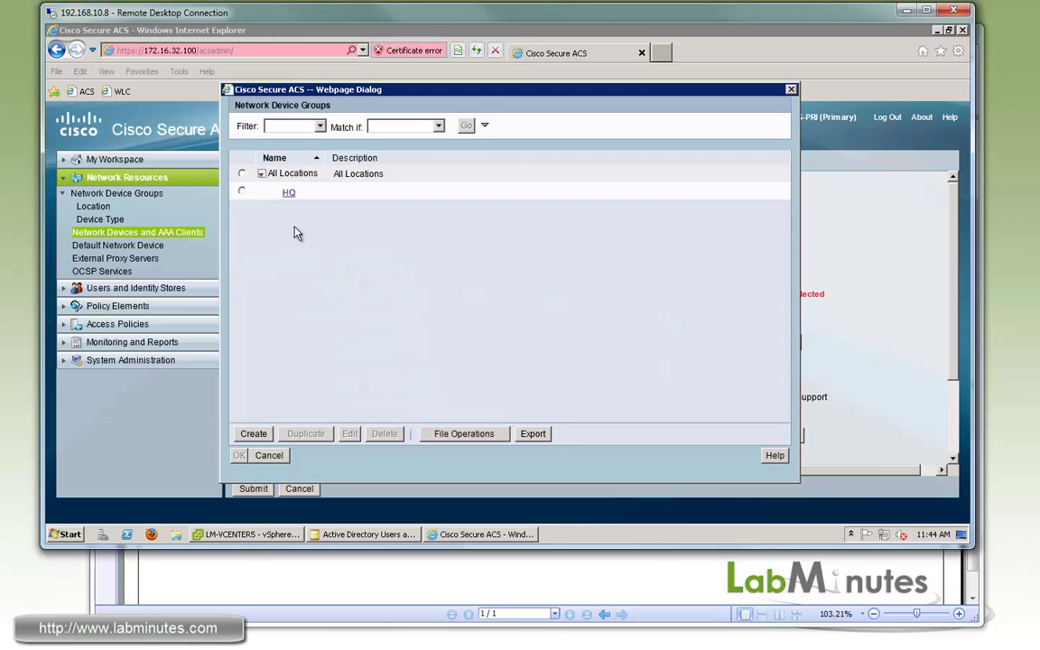
pyautogui.click(242, 193)
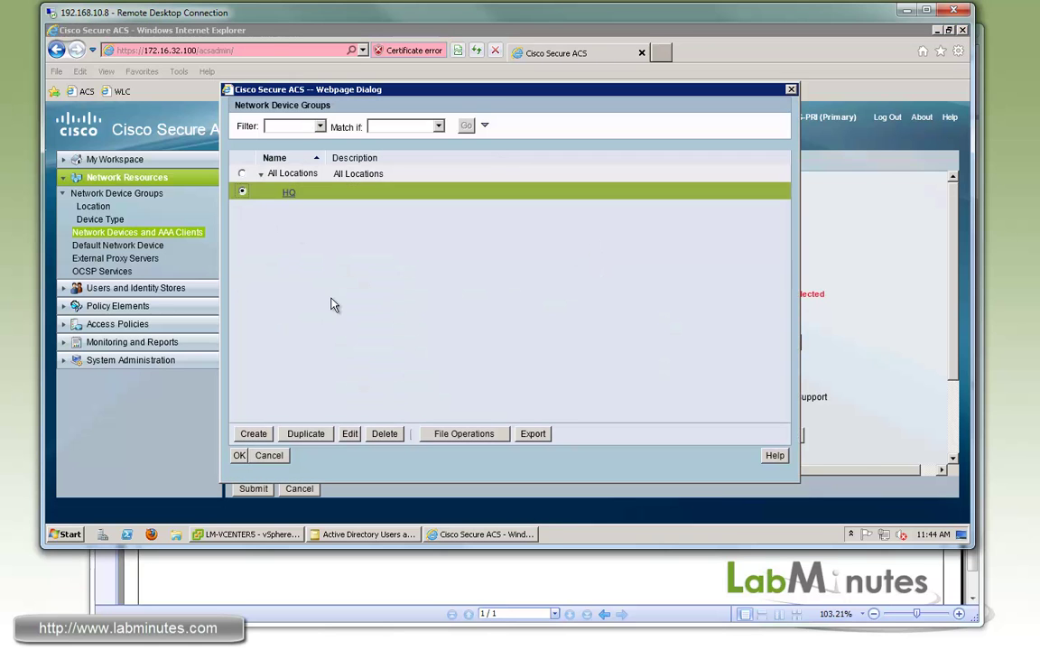
pyautogui.click(239, 455)
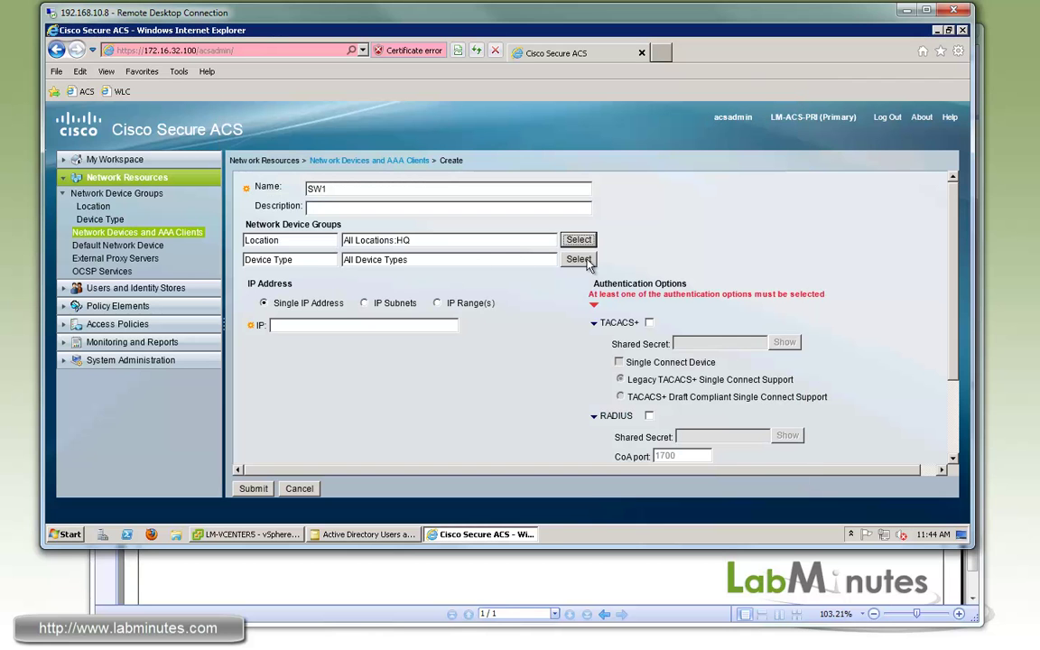
pyautogui.click(579, 259)
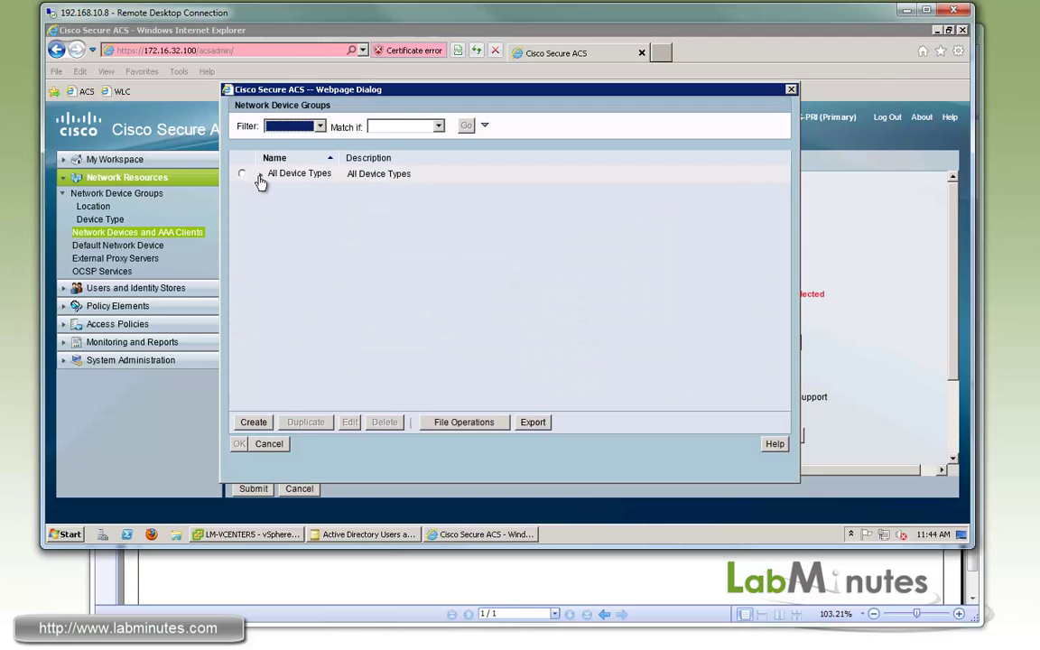
pyautogui.click(260, 175)
pyautogui.click(242, 209)
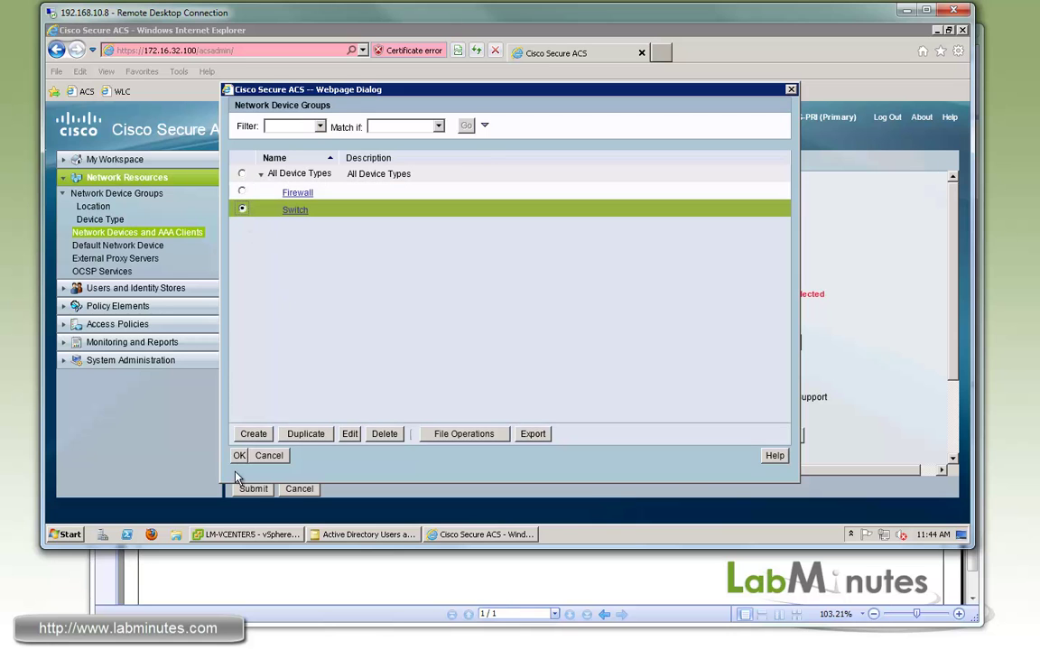
pyautogui.click(239, 455)
# Step: Enter 172.16.0.4 as SW1's IP address, checking the lab diagram
pyautogui.click(336, 325)
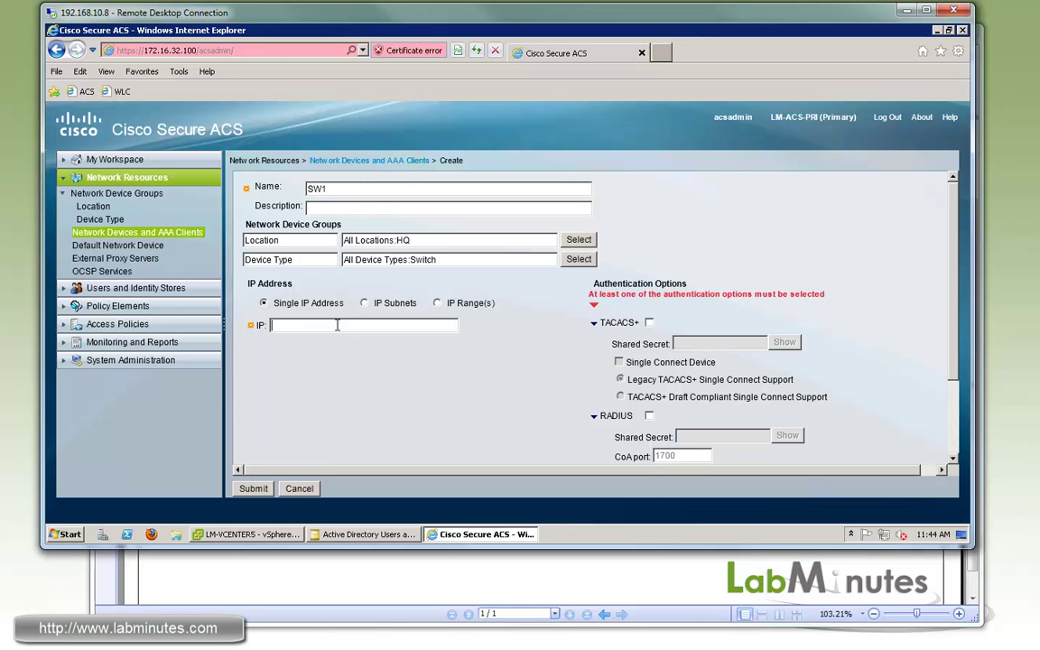
pyautogui.write('17')
pyautogui.write('6.')
pyautogui.hotkey('alt', 'Tab')
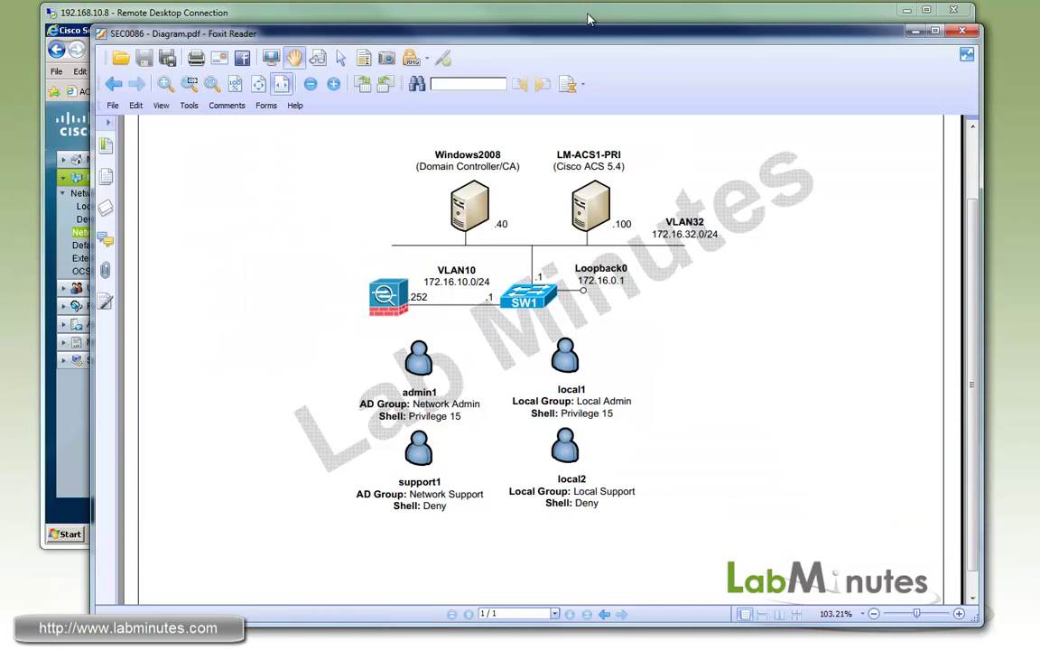
pyautogui.hotkey('alt', 'Tab')
pyautogui.write('.0.1')
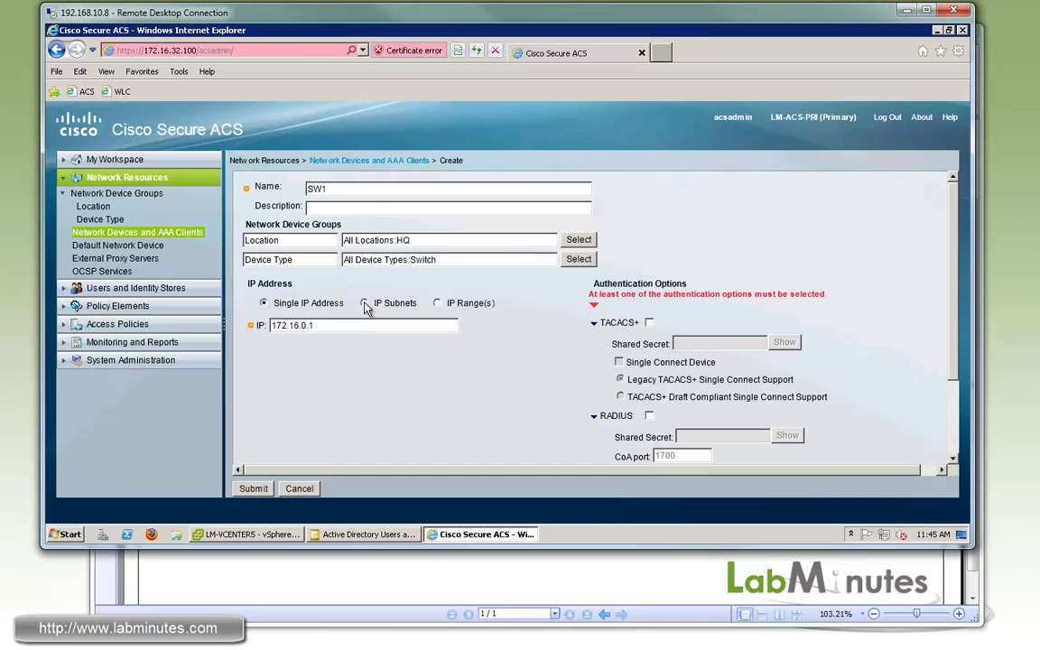
pyautogui.tripleClick(320, 325)
pyautogui.press('BackSpace')
pyautogui.write('172.16.0')
# Step: Enable TACACS+ for SW1 with a shared secret and submit the device
pyautogui.click(649, 322)
pyautogui.click(696, 318)
pyautogui.click(783, 319)
pyautogui.click(784, 319)
pyautogui.scroll(-2, 290, 389)
pyautogui.click(253, 489)
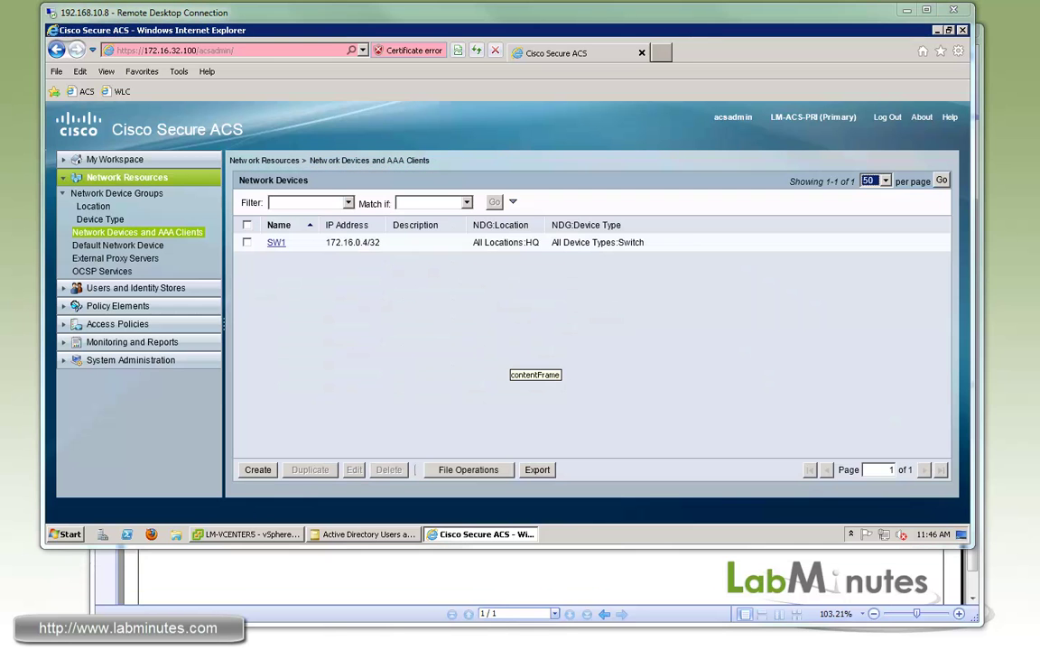
# Step: Start network device FW1 with location HQ and device type Firewall
pyautogui.click(257, 470)
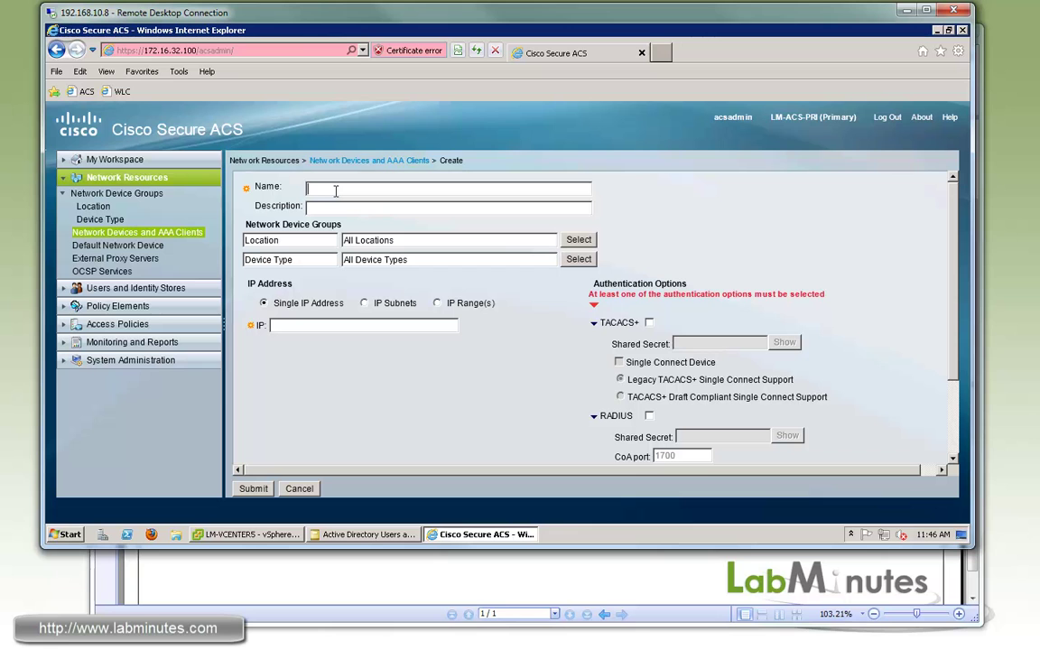
pyautogui.click(579, 239)
pyautogui.click(261, 174)
pyautogui.click(241, 198)
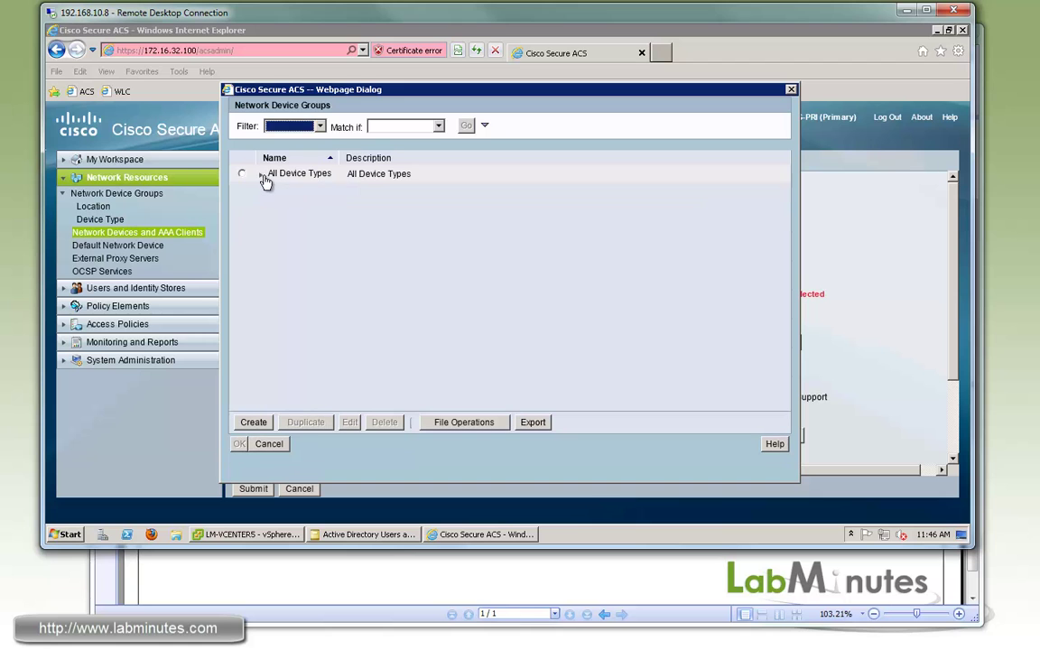
pyautogui.click(261, 174)
pyautogui.click(241, 192)
pyautogui.click(239, 455)
# Step: Give FW1 IP 172.16.10.252, enable TACACS+ with a shared secret, and submit
pyautogui.click(307, 325)
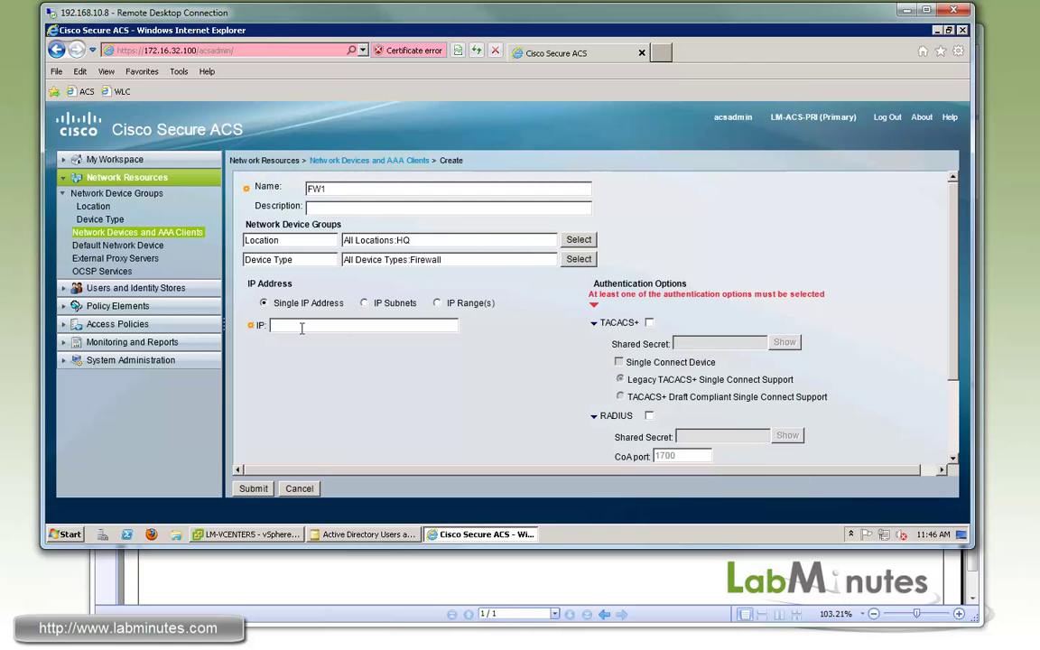
pyautogui.write('172.16.10.252')
pyautogui.click(650, 323)
pyautogui.write('c')
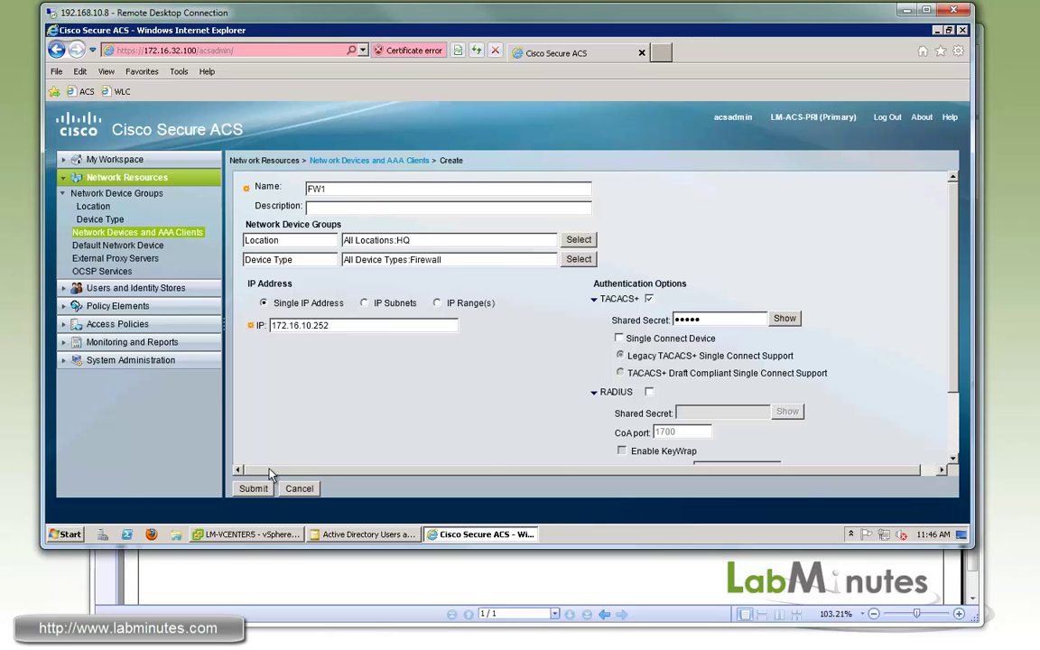
pyautogui.click(253, 489)
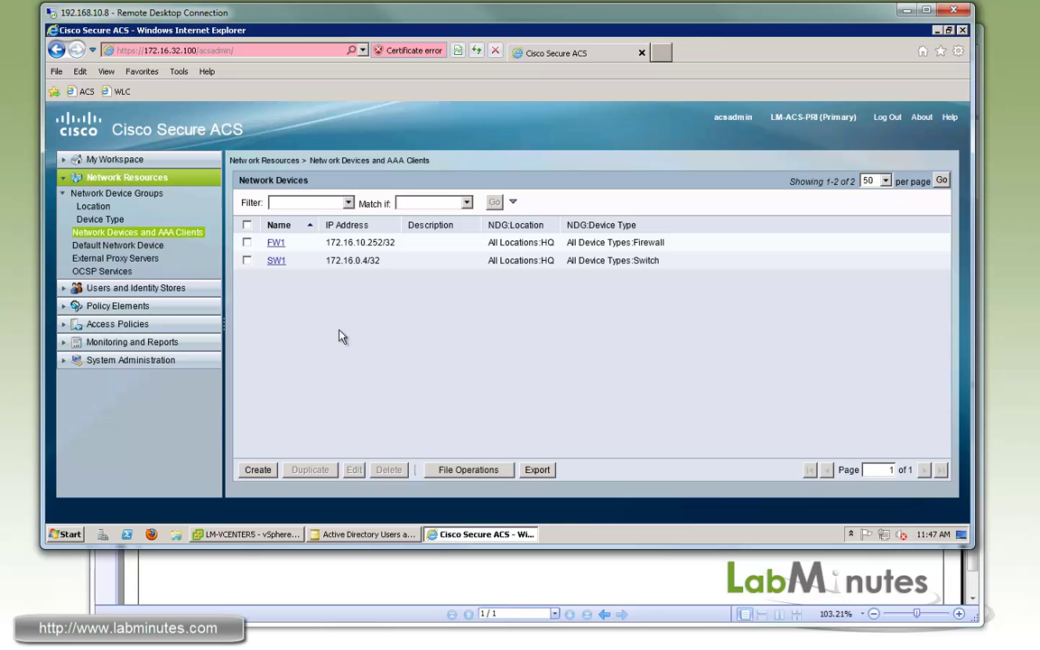
# Step: Review the Default Network Device settings, leaving them Disabled, then bring the lab diagram PDF forward
pyautogui.click(117, 245)
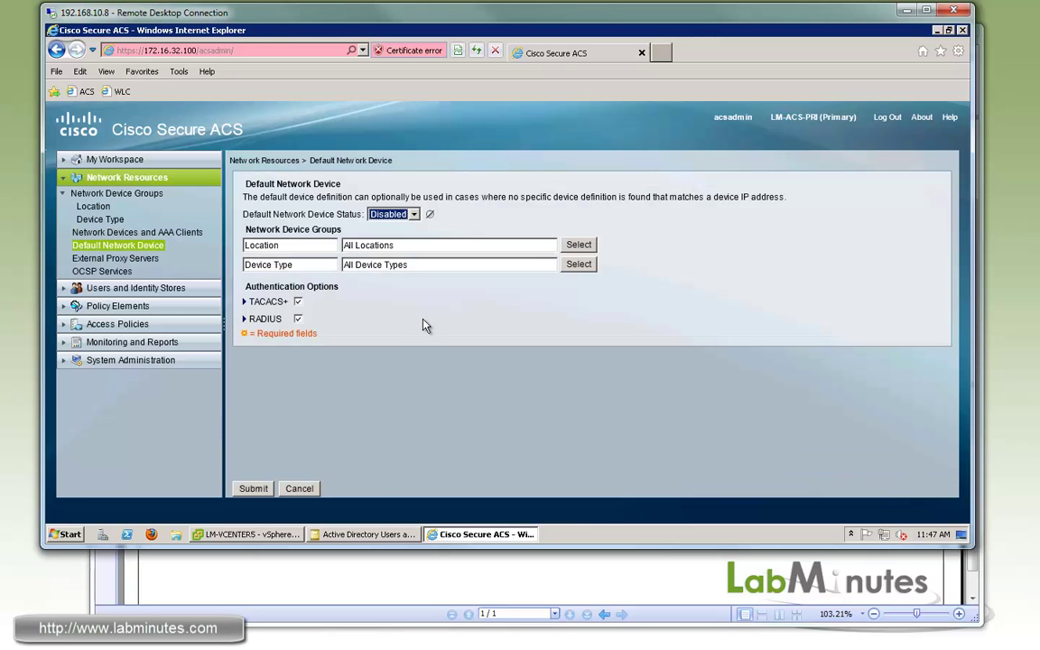
pyautogui.click(120, 234)
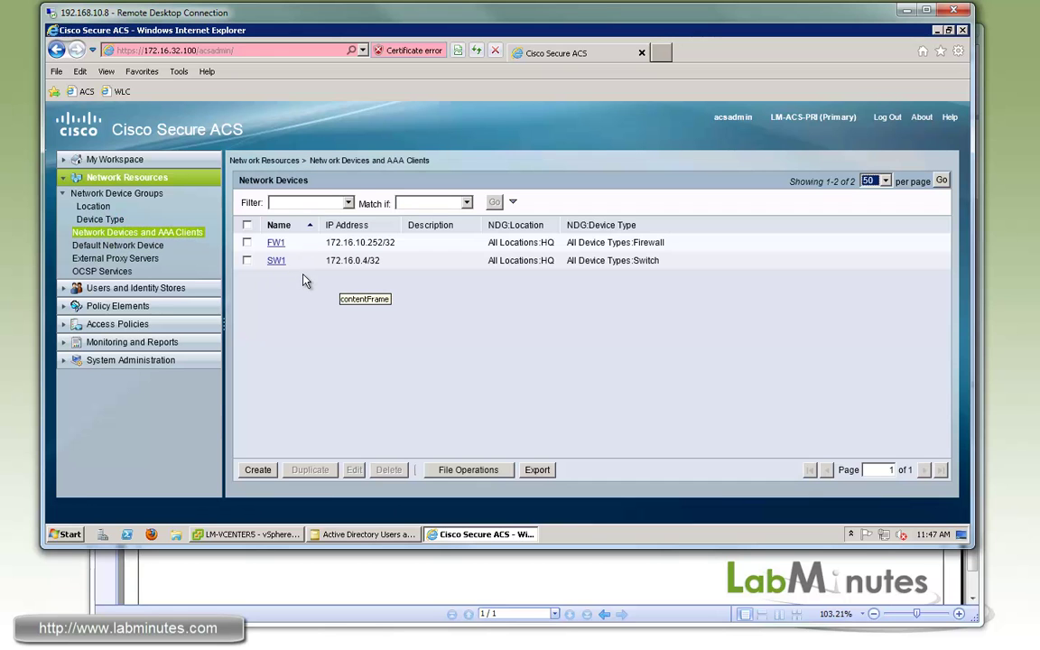
pyautogui.click(117, 244)
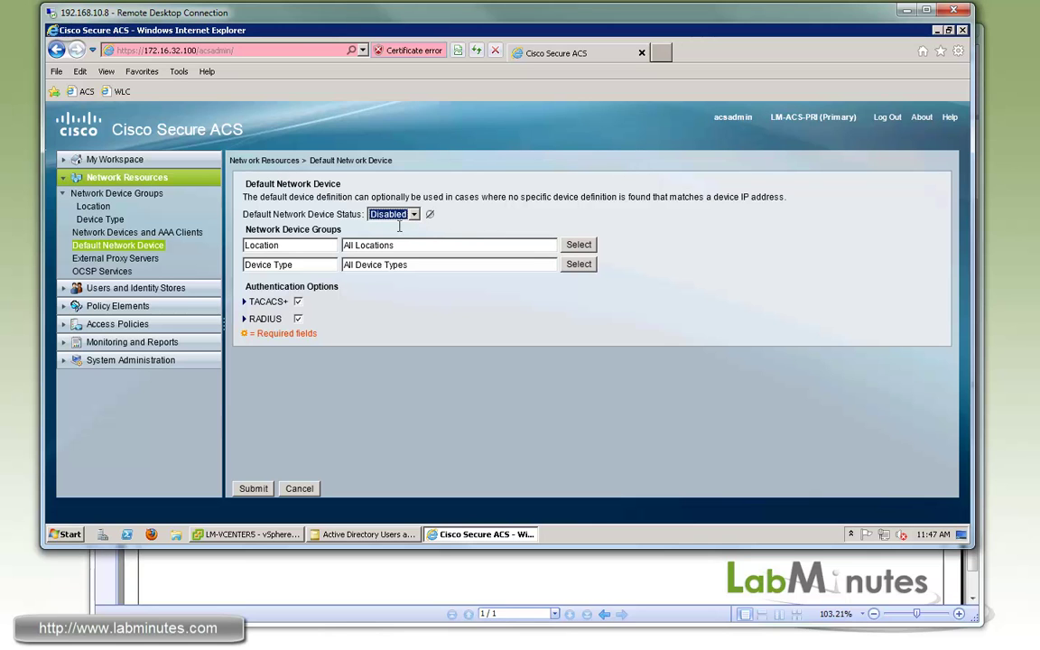
pyautogui.click(435, 360)
pyautogui.click(62, 292)
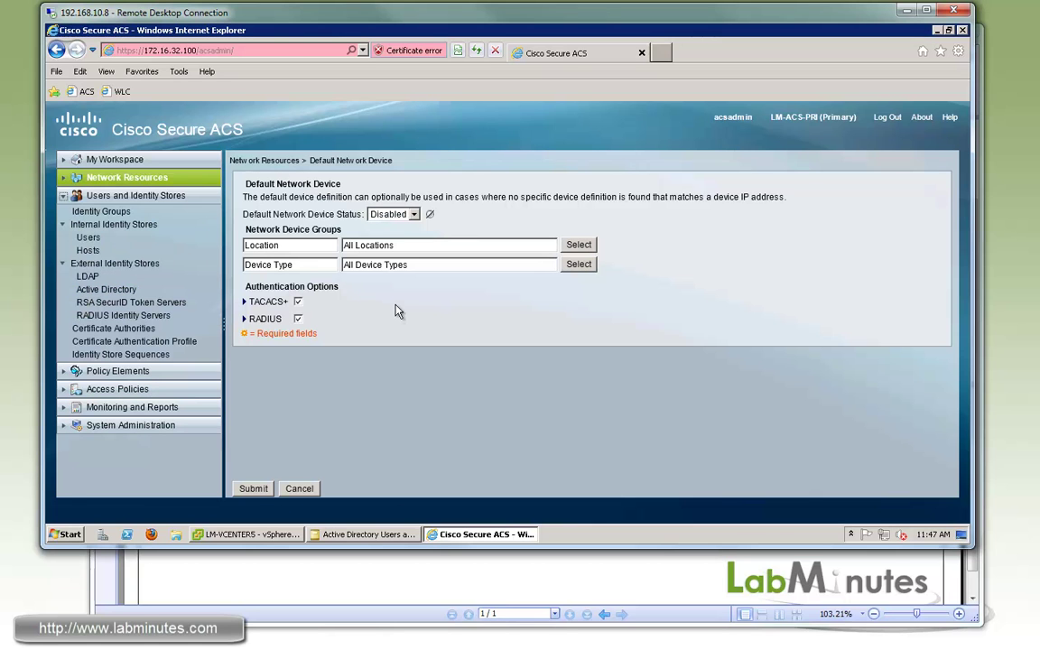
pyautogui.click(388, 568)
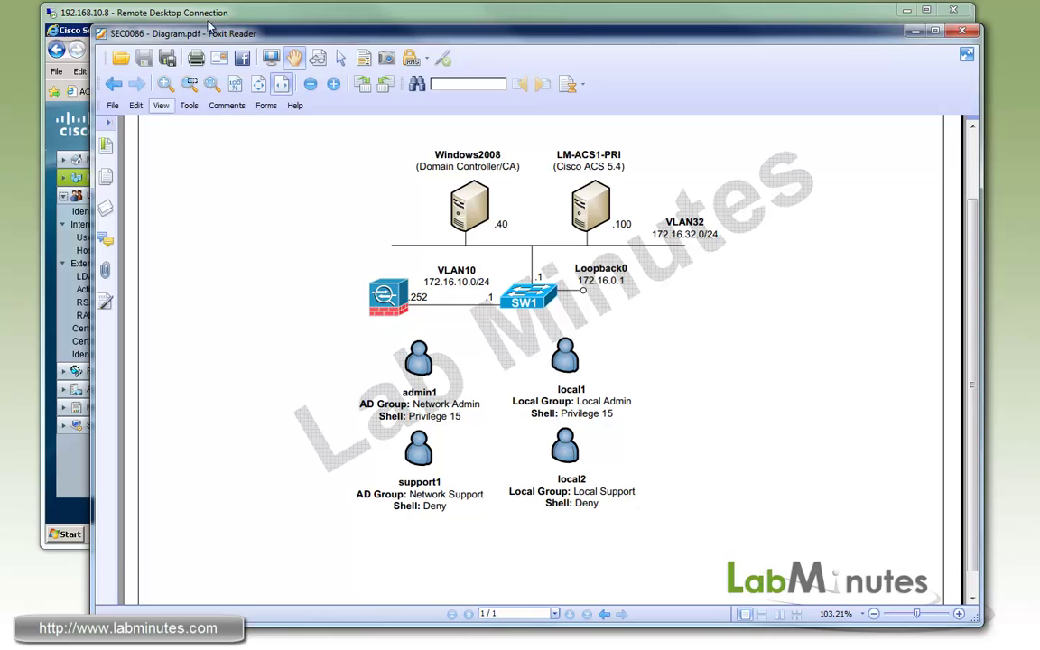
# Step: Create identity groups 'Local Admin' and 'Local Support' under All Groups
pyautogui.click(83, 194)
pyautogui.click(102, 213)
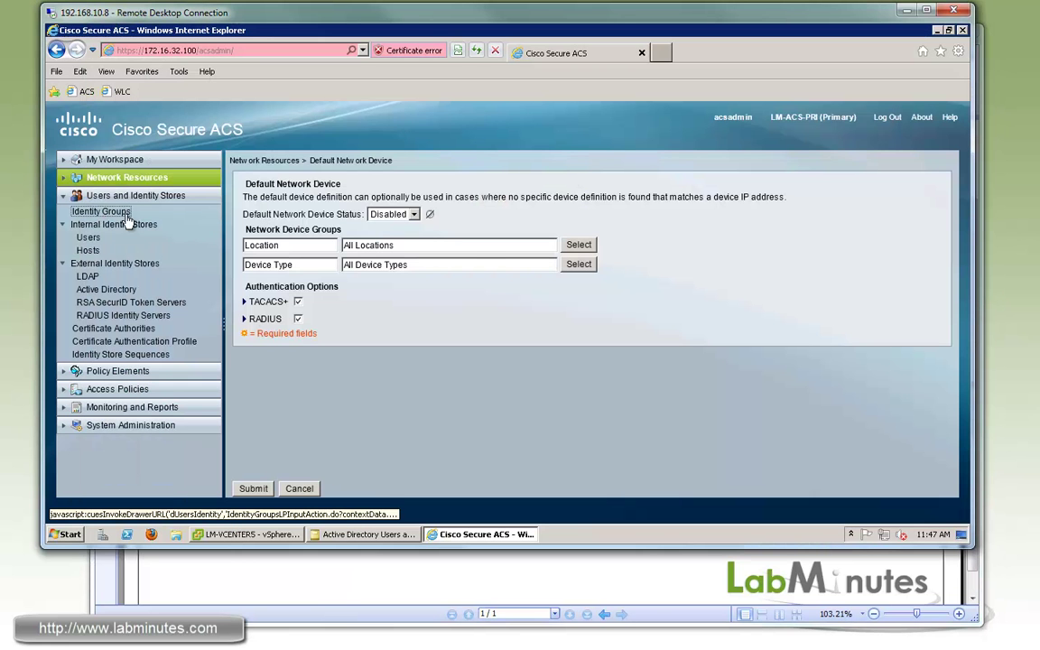
pyautogui.click(258, 470)
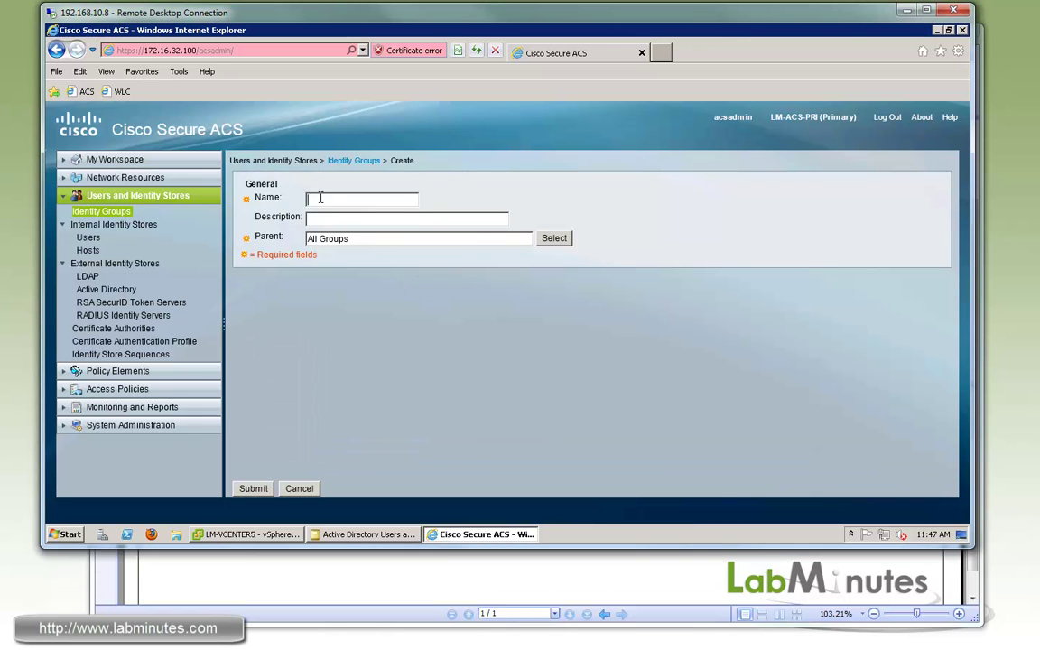
pyautogui.write('Local Admin')
pyautogui.click(255, 489)
pyautogui.click(262, 471)
pyautogui.write('Local Support')
pyautogui.click(260, 490)
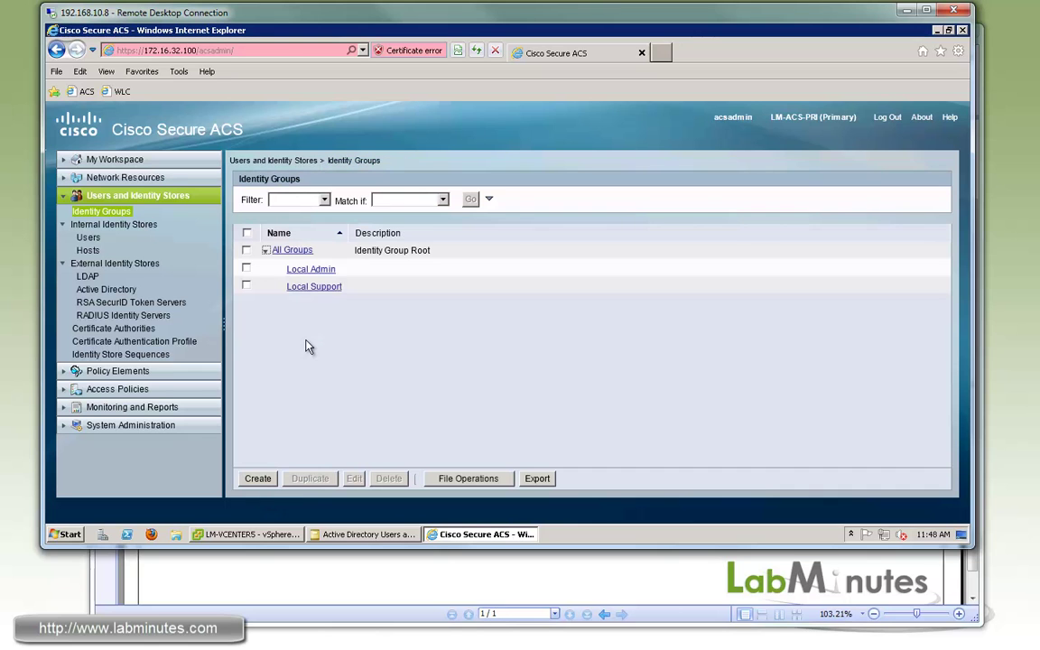
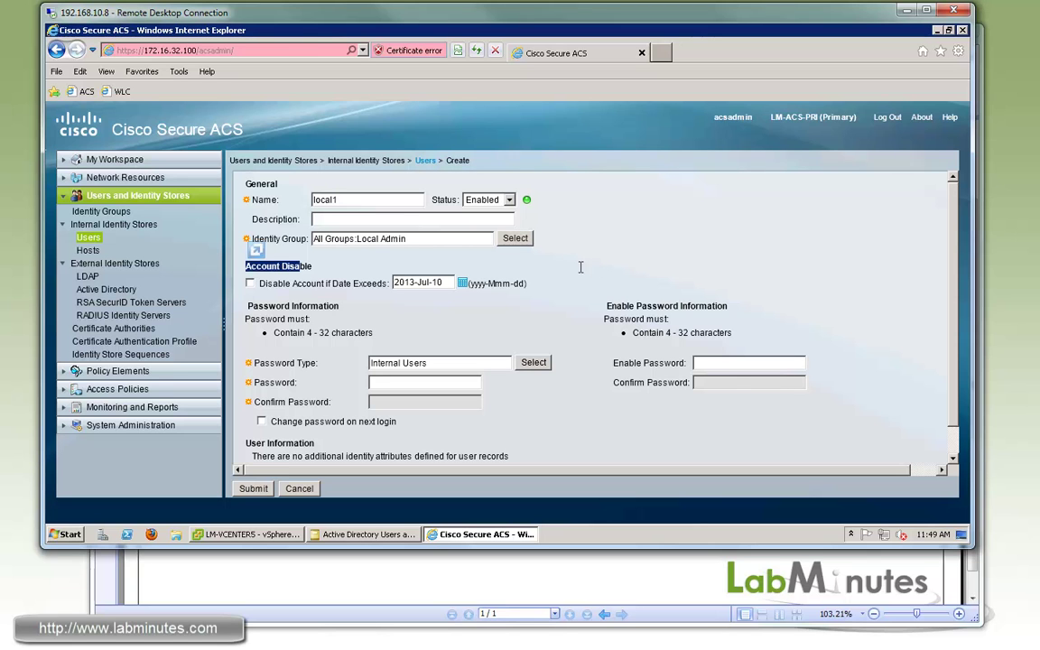
# Step: Check local1's password identity store options, leaving them unchanged
pyautogui.moveTo(293, 306); pyautogui.dragTo(321, 306)
pyautogui.click(425, 382)
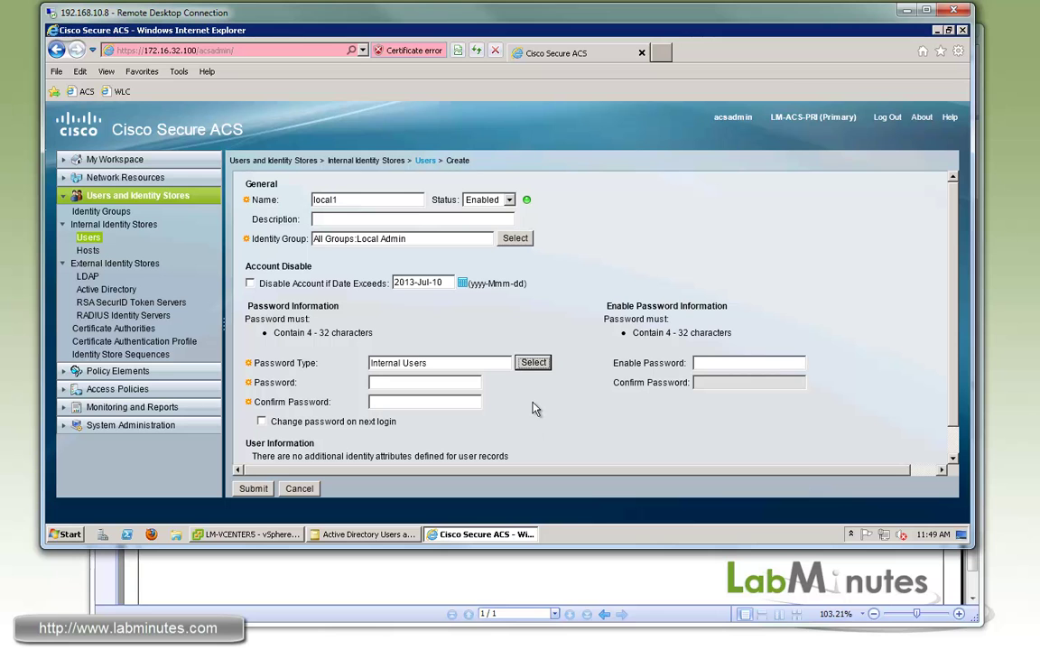
pyautogui.click(542, 365)
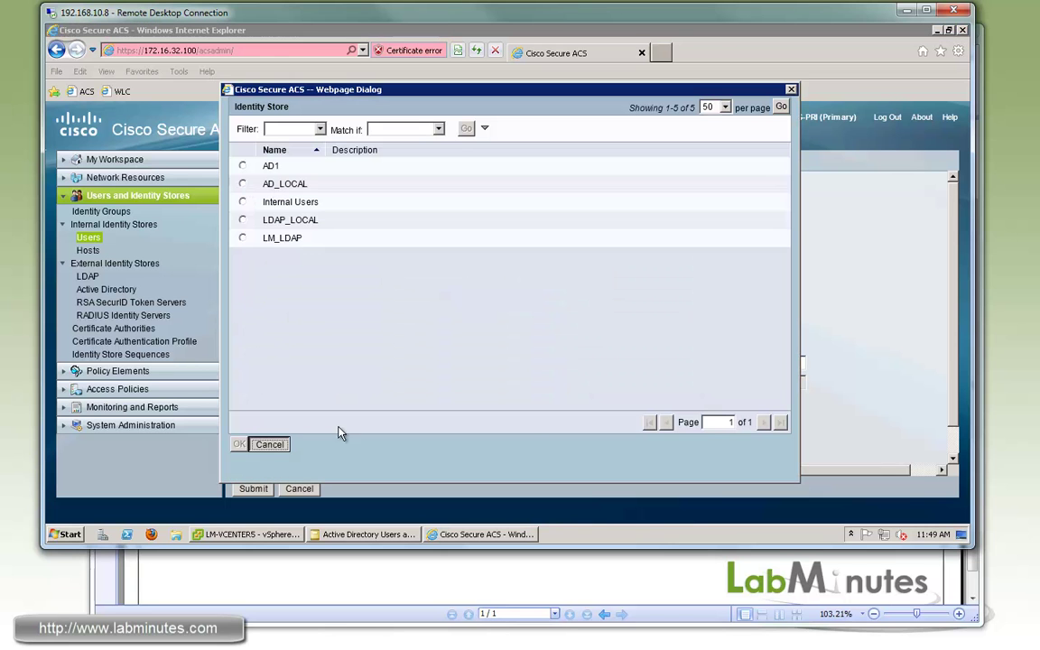
pyautogui.click(269, 443)
pyautogui.moveTo(433, 363); pyautogui.dragTo(369, 364)
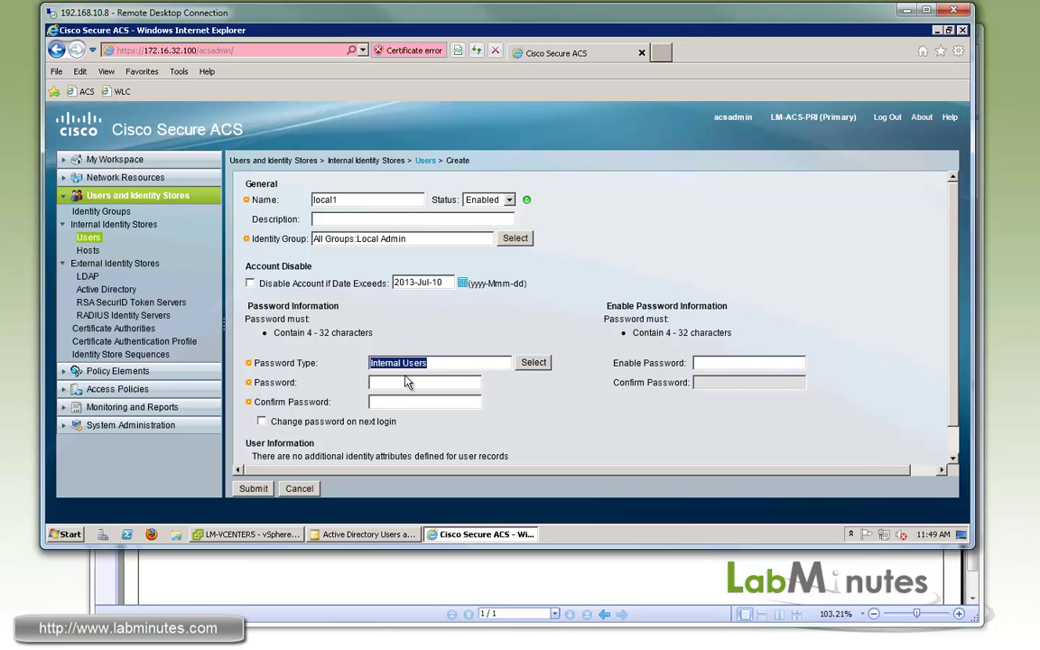
# Step: Enter and confirm local1's login password and require a password change at next login
pyautogui.click(413, 382)
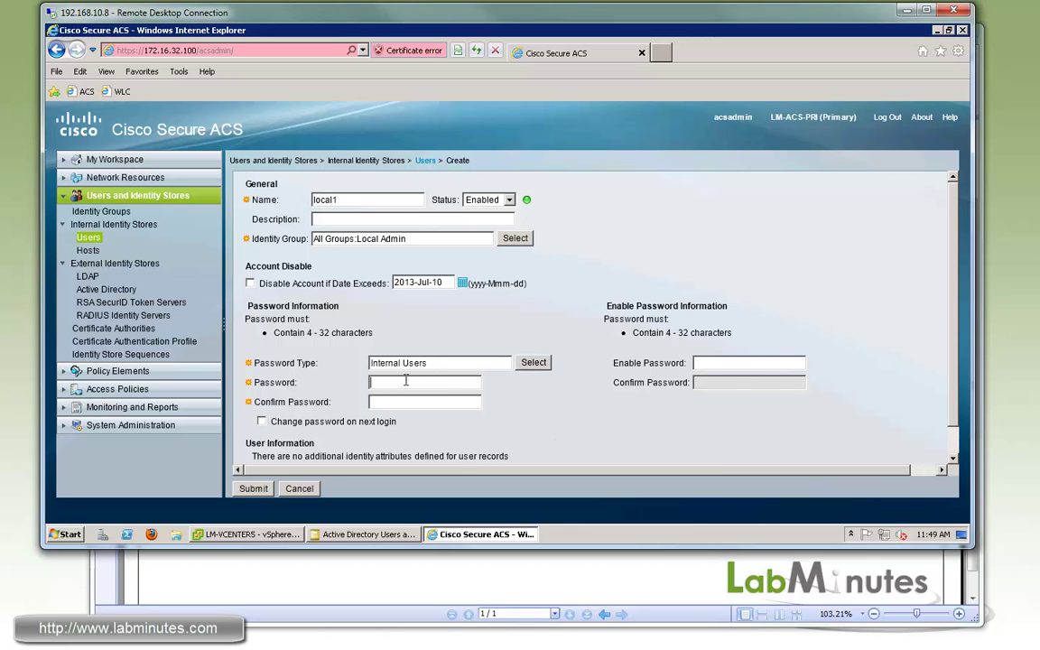
pyautogui.press('Tab')
pyautogui.moveTo(375, 423); pyautogui.dragTo(273, 421)
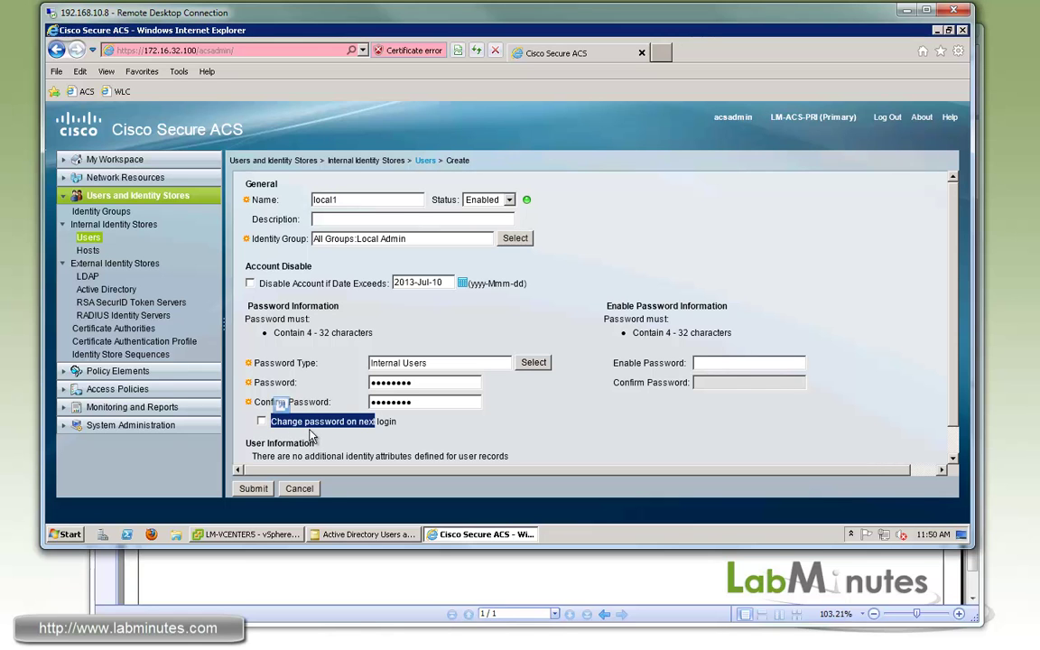
pyautogui.moveTo(271, 422); pyautogui.dragTo(360, 417)
pyautogui.click(360, 419)
# Step: Enter local1's enable password and submit the user
pyautogui.scroll(-1, 760, 325)
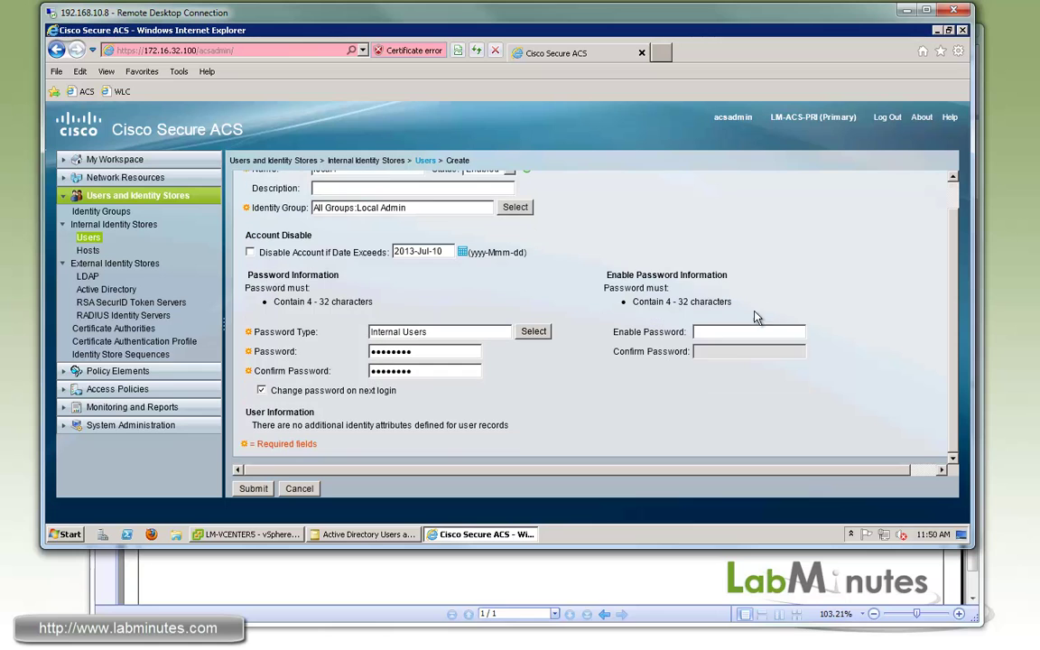
pyautogui.click(726, 331)
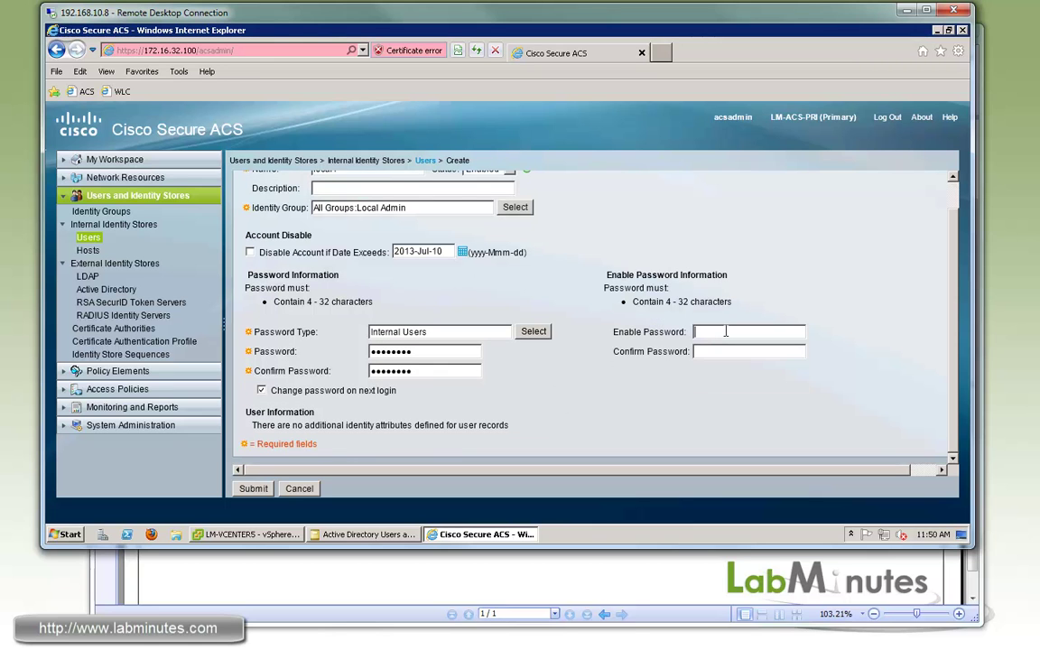
pyautogui.press('Tab')
pyautogui.press('Tab')
pyautogui.press('Return')
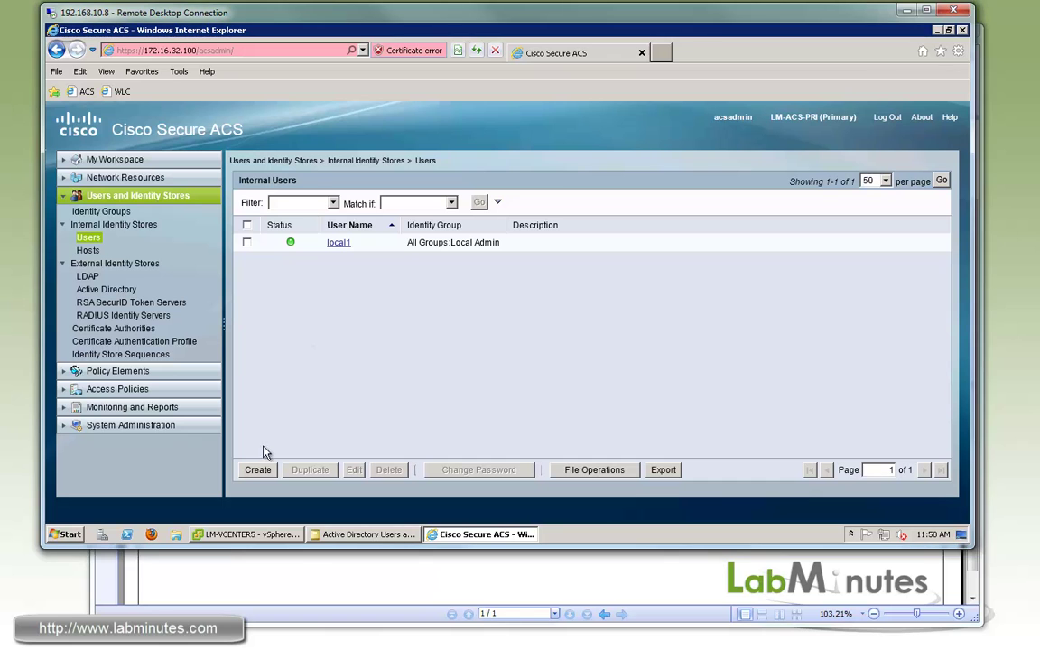
pyautogui.hotkey('alt', 'Tab')
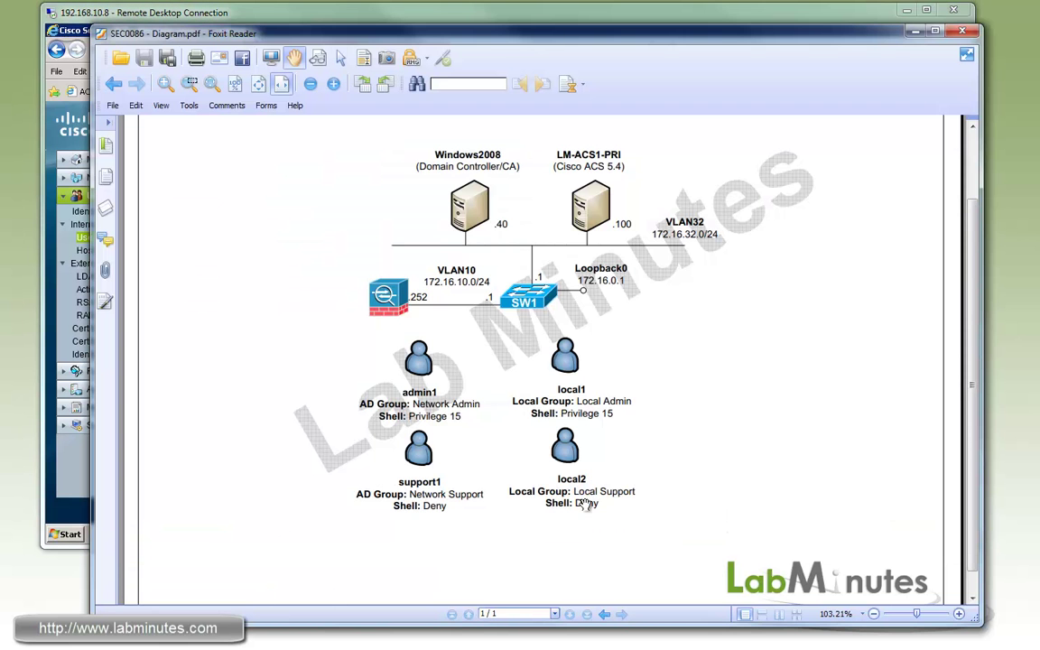
pyautogui.hotkey('alt', 'Tab')
# Step: Assign the new user local2 to the All Groups:Local Support identity group
pyautogui.click(515, 238)
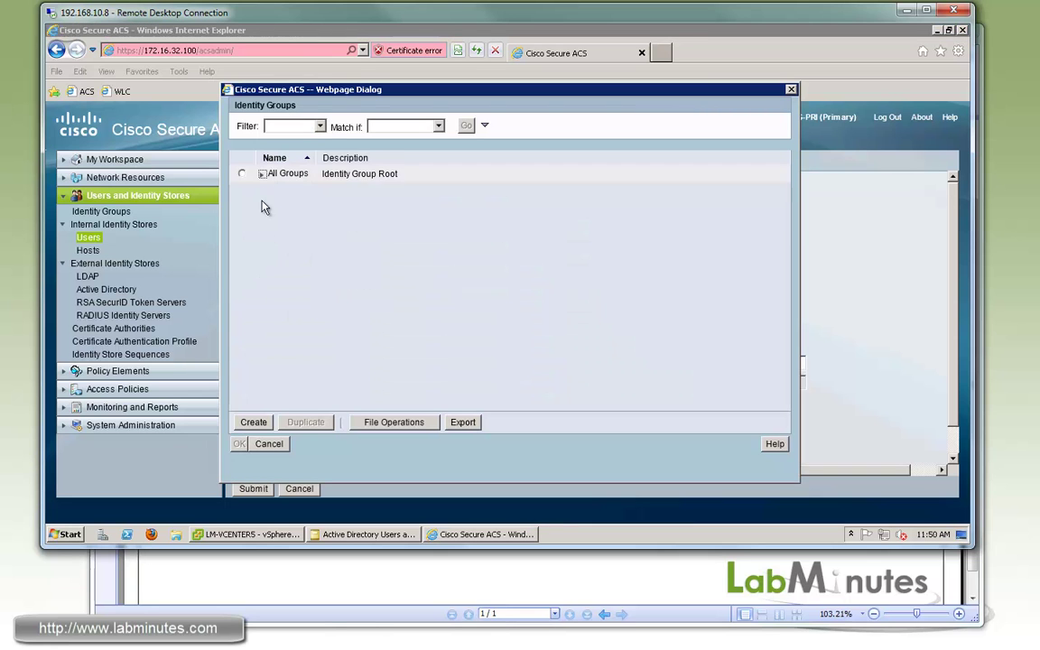
pyautogui.click(261, 174)
pyautogui.click(242, 208)
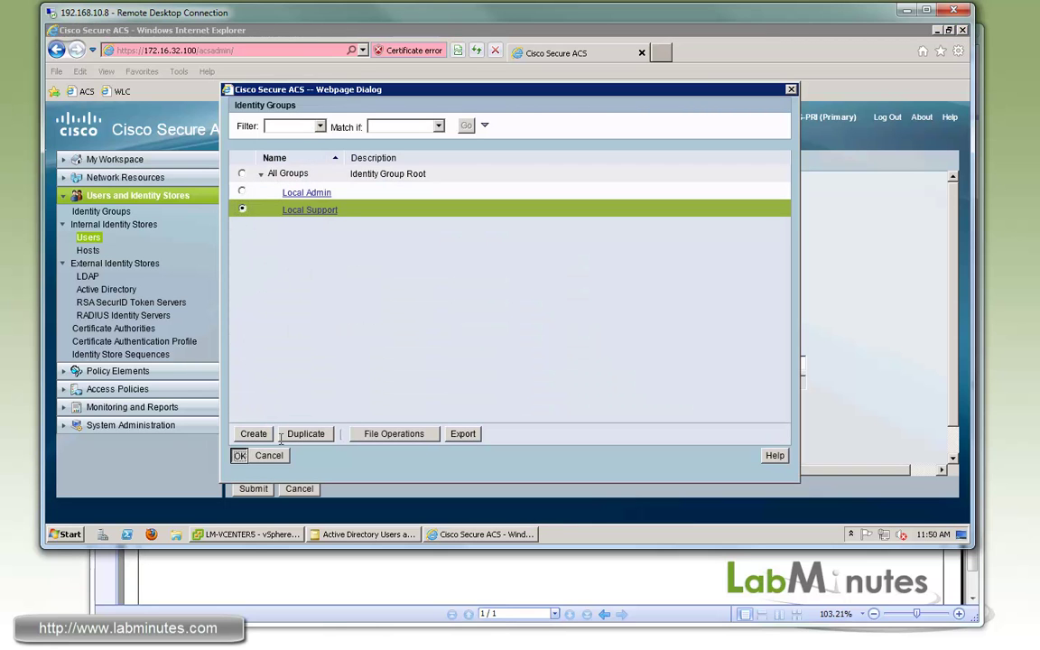
pyautogui.click(240, 455)
# Step: Enter and confirm local2's login password, set its enable password, and submit
pyautogui.click(417, 382)
pyautogui.press('Tab')
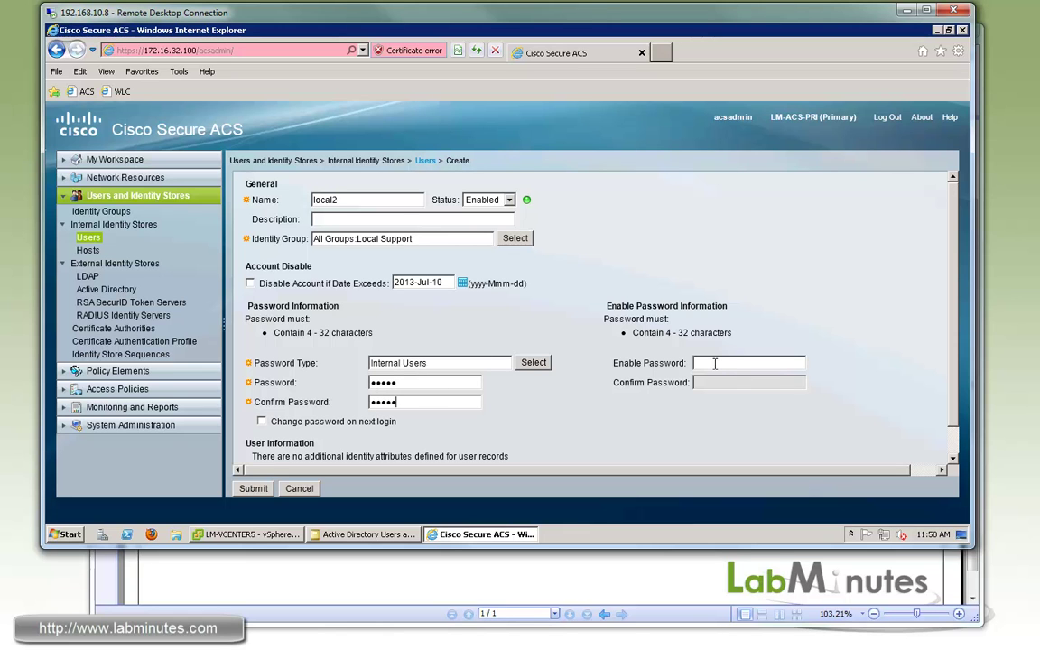
pyautogui.click(705, 362)
pyautogui.scroll(-2, 527, 411)
pyautogui.click(252, 489)
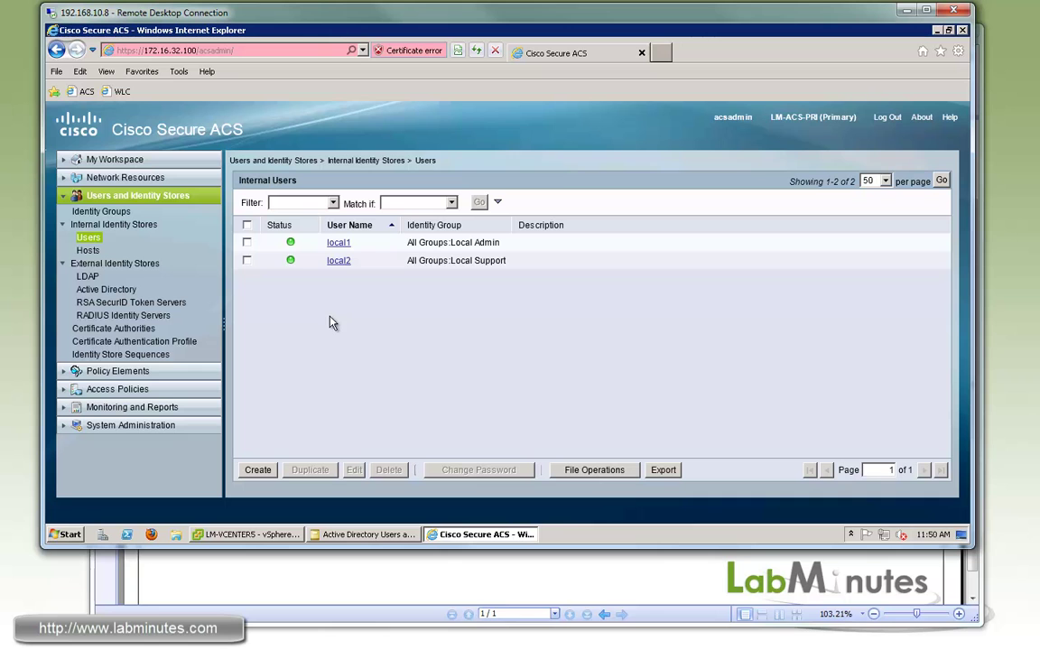
pyautogui.click(64, 196)
# Step: Expand the Policy Elements section in the left navigation pane
pyautogui.click(62, 214)
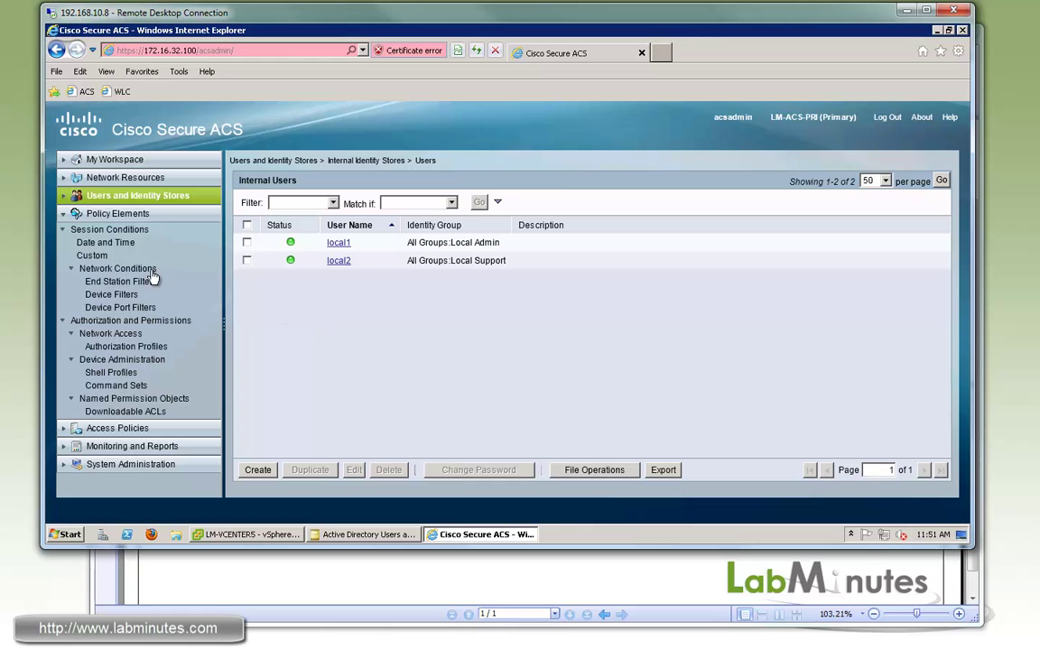
# Step: Browse the Date and Time and custom session conditions, leaving dictionary AD-AD1 unchanged
pyautogui.click(97, 246)
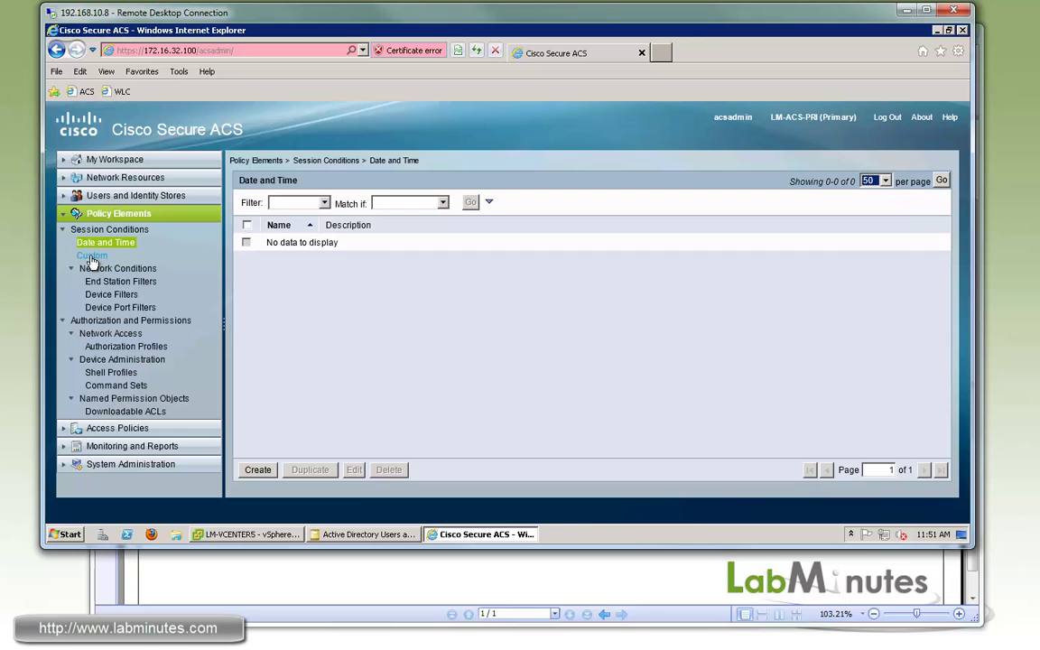
pyautogui.click(93, 256)
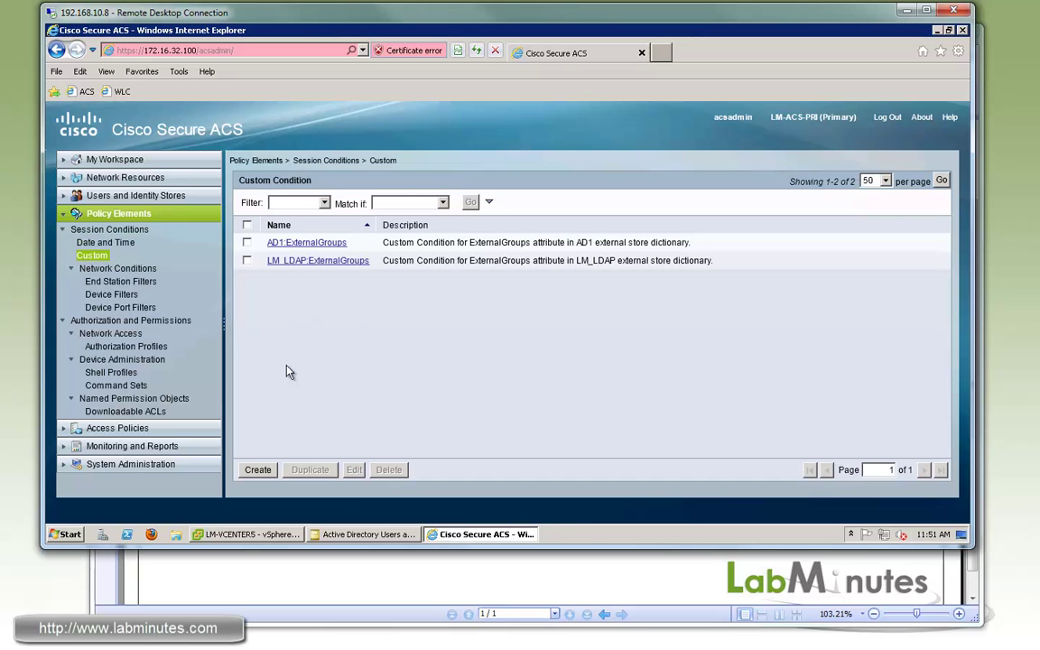
pyautogui.click(267, 467)
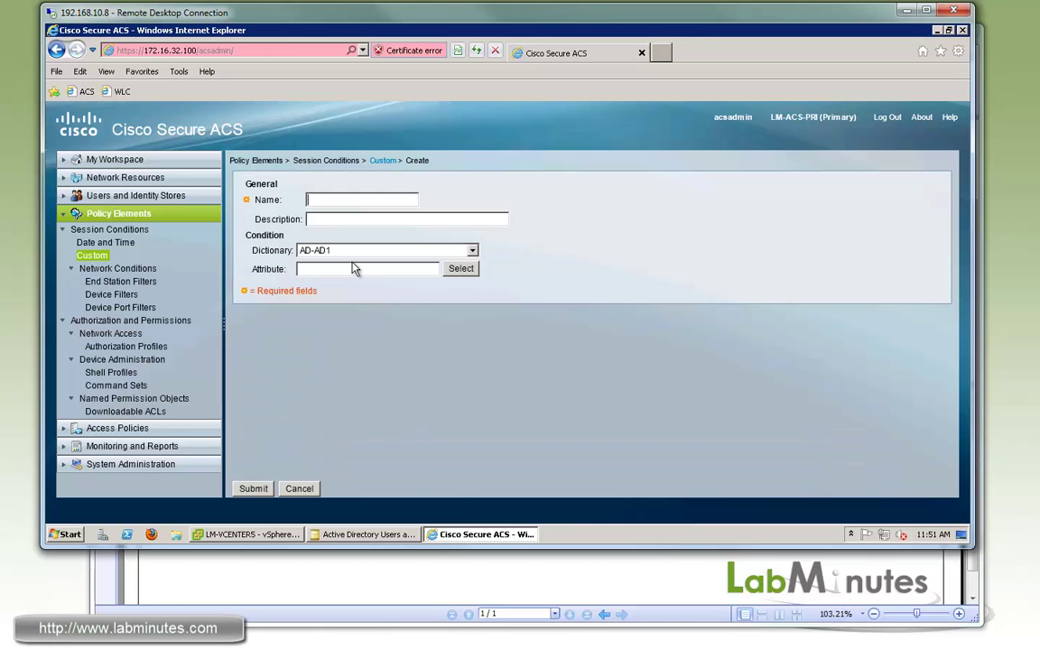
pyautogui.click(471, 251)
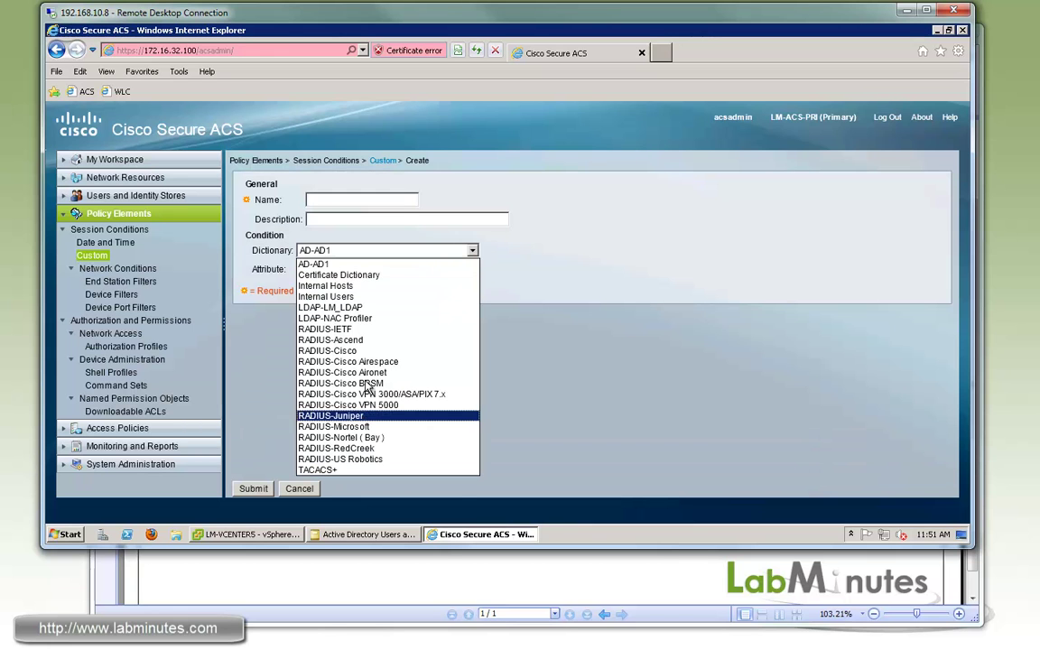
pyautogui.click(355, 366)
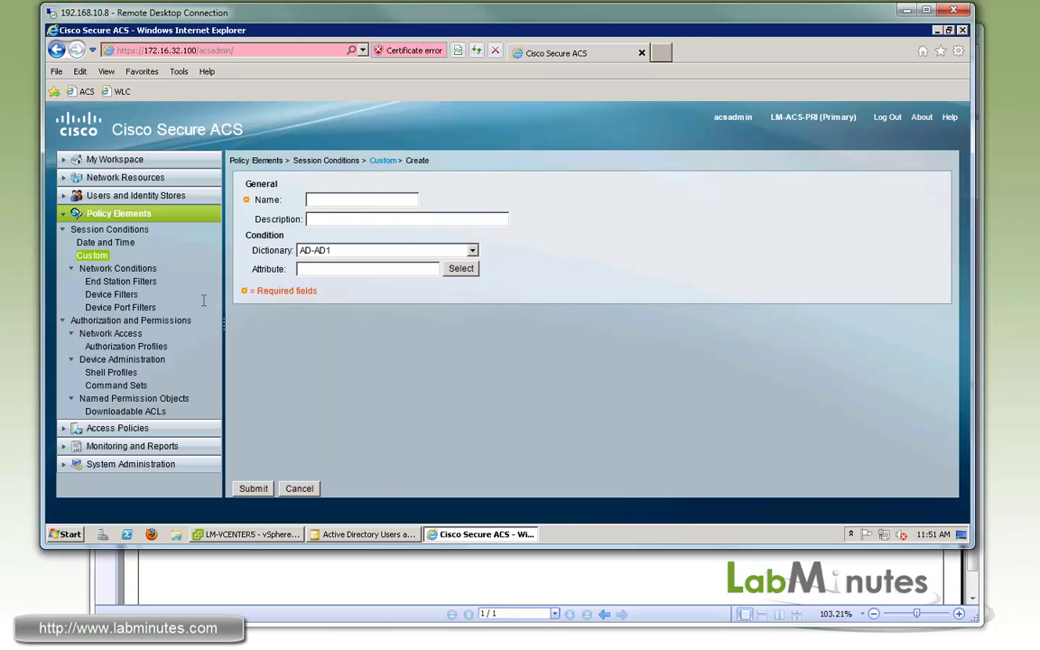
# Step: Look through the device, end station and device port filters under Network Access
pyautogui.click(111, 294)
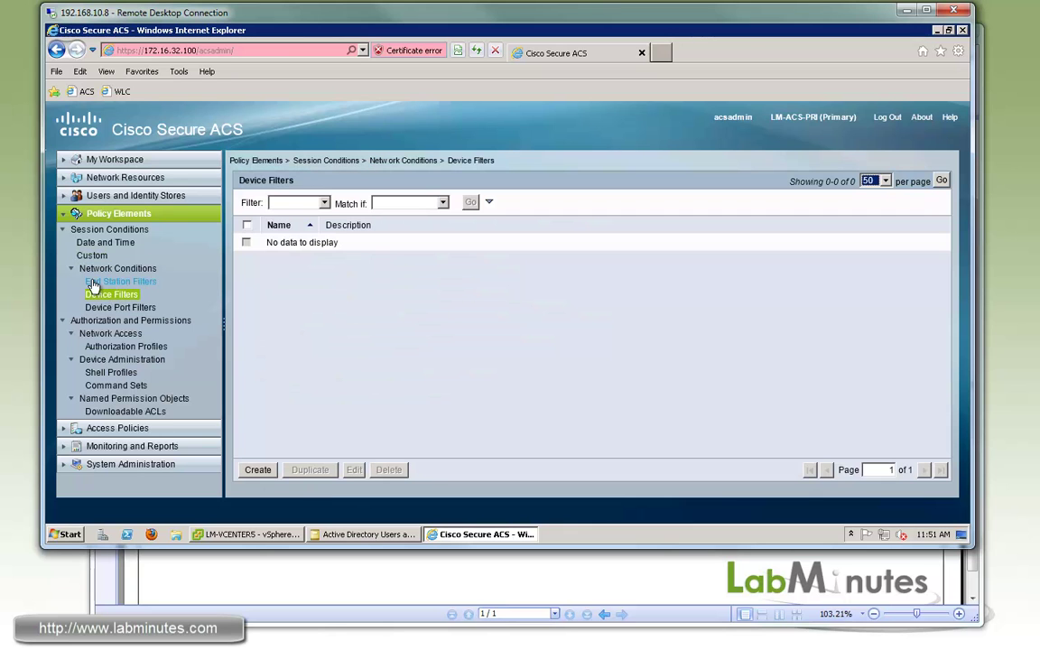
pyautogui.click(105, 282)
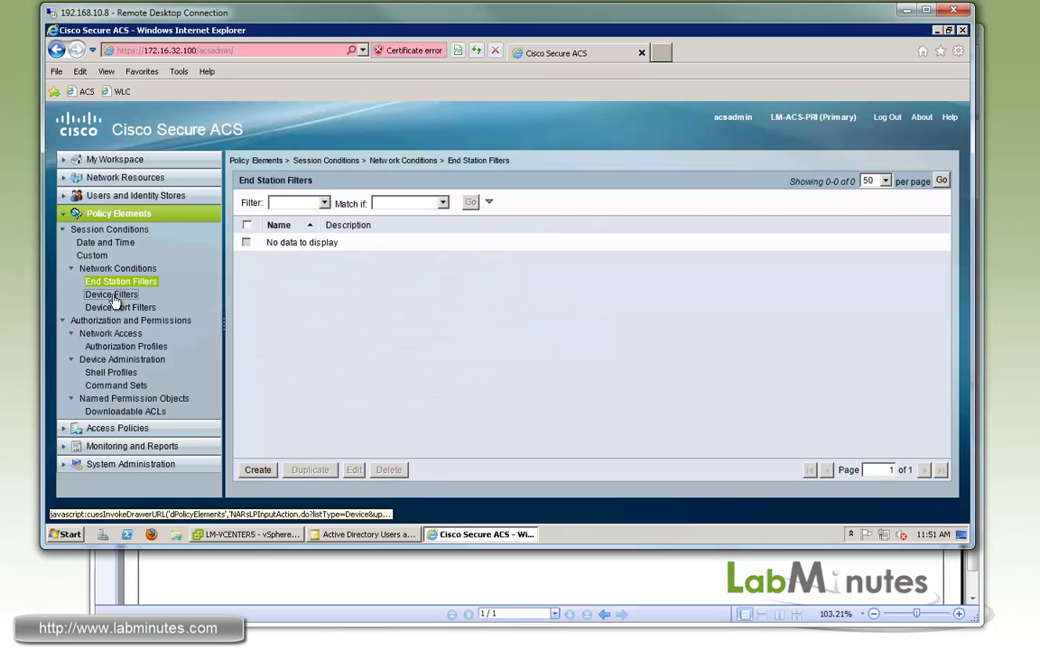
pyautogui.click(113, 294)
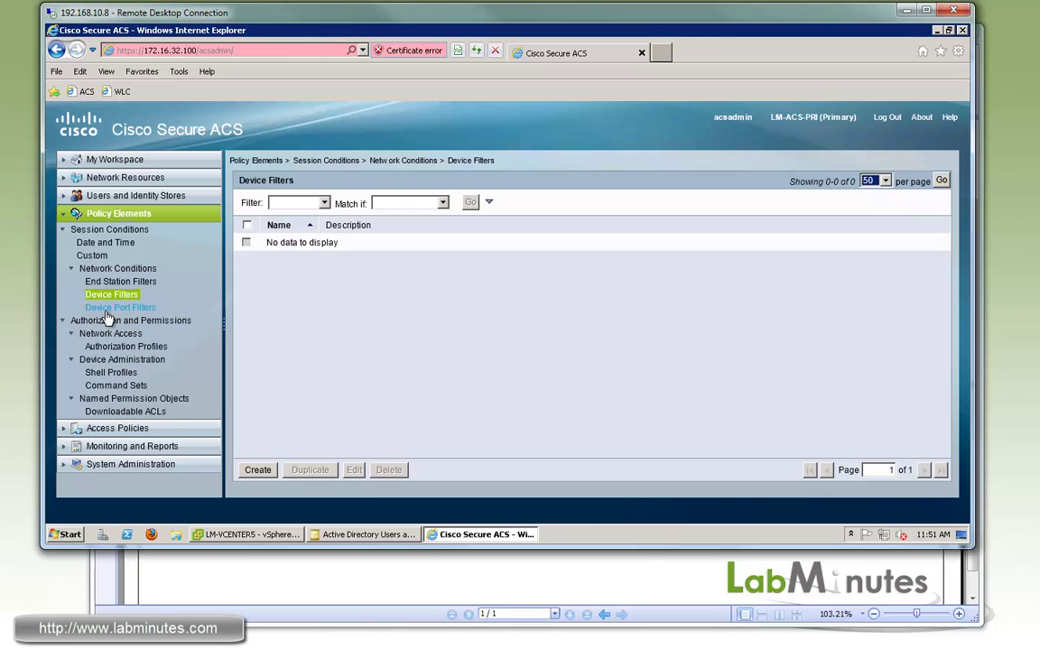
pyautogui.click(122, 306)
pyautogui.click(121, 298)
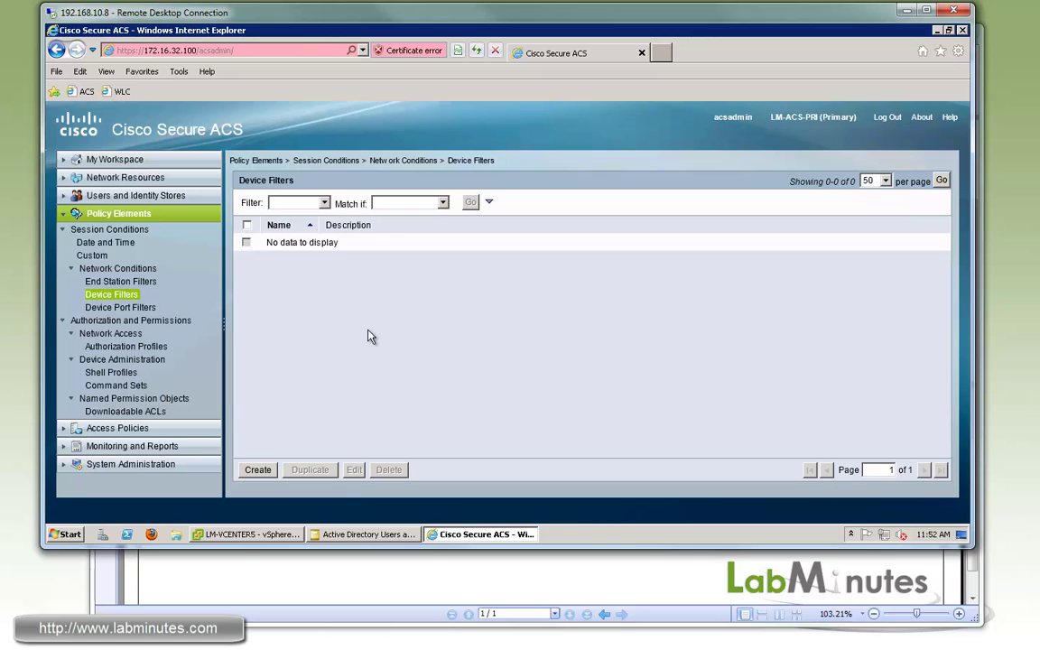
pyautogui.click(110, 334)
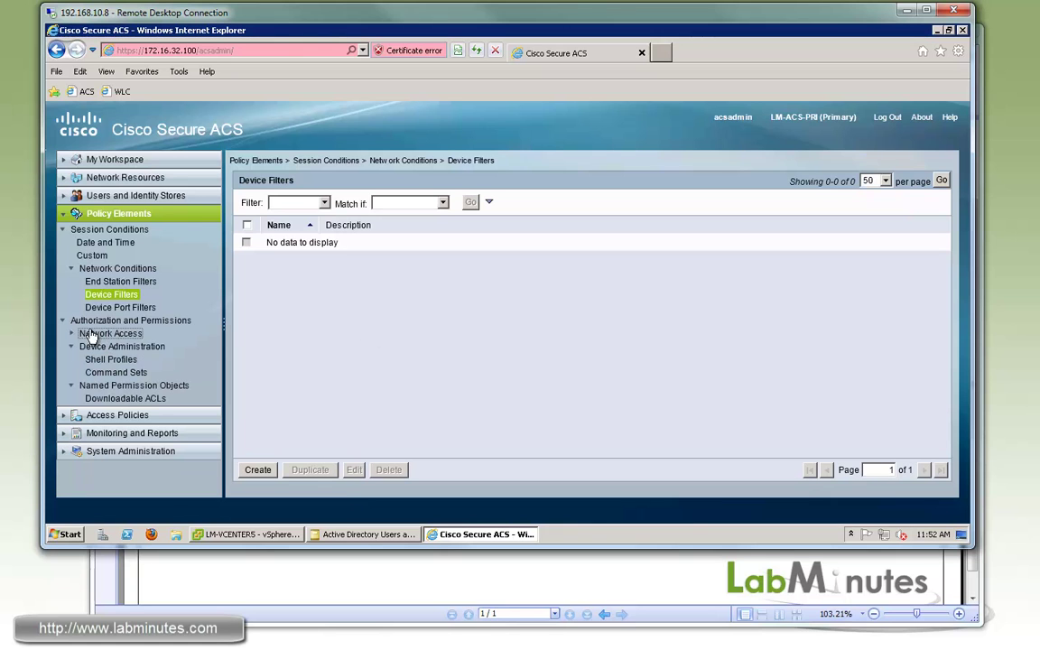
# Step: Review command sets, downloadable ACLs and authorization profiles, then create a new shell profile
pyautogui.click(117, 372)
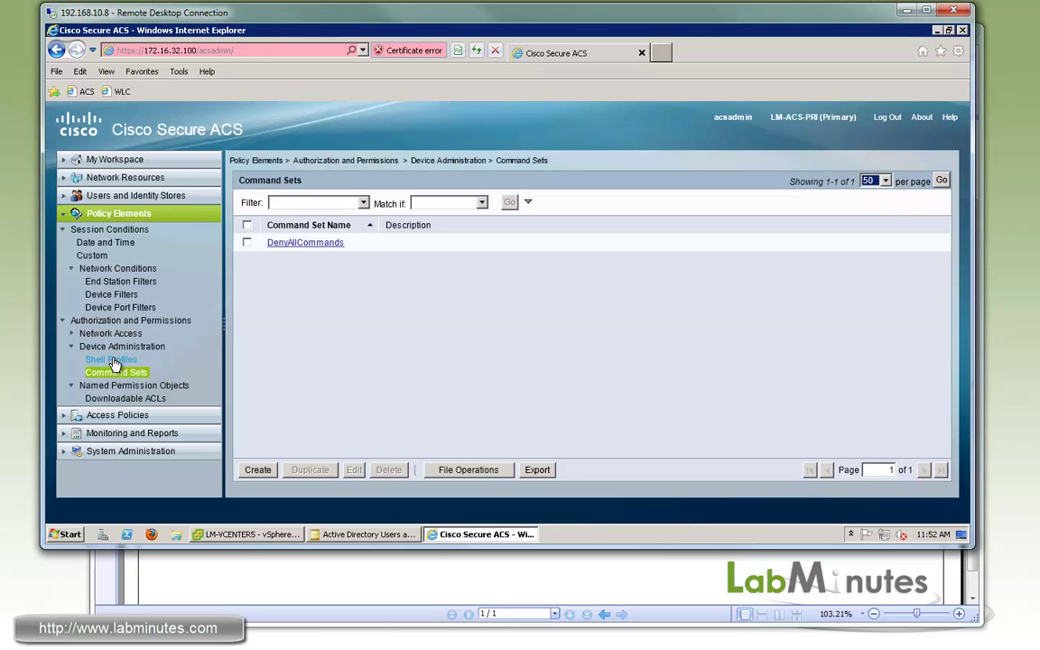
pyautogui.click(113, 360)
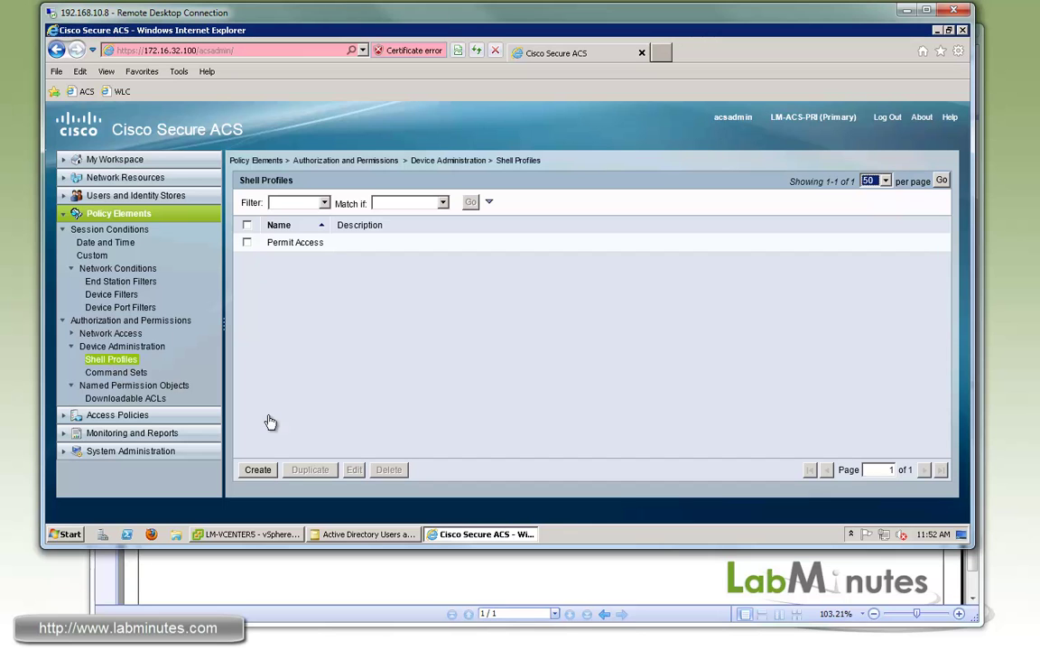
pyautogui.click(115, 373)
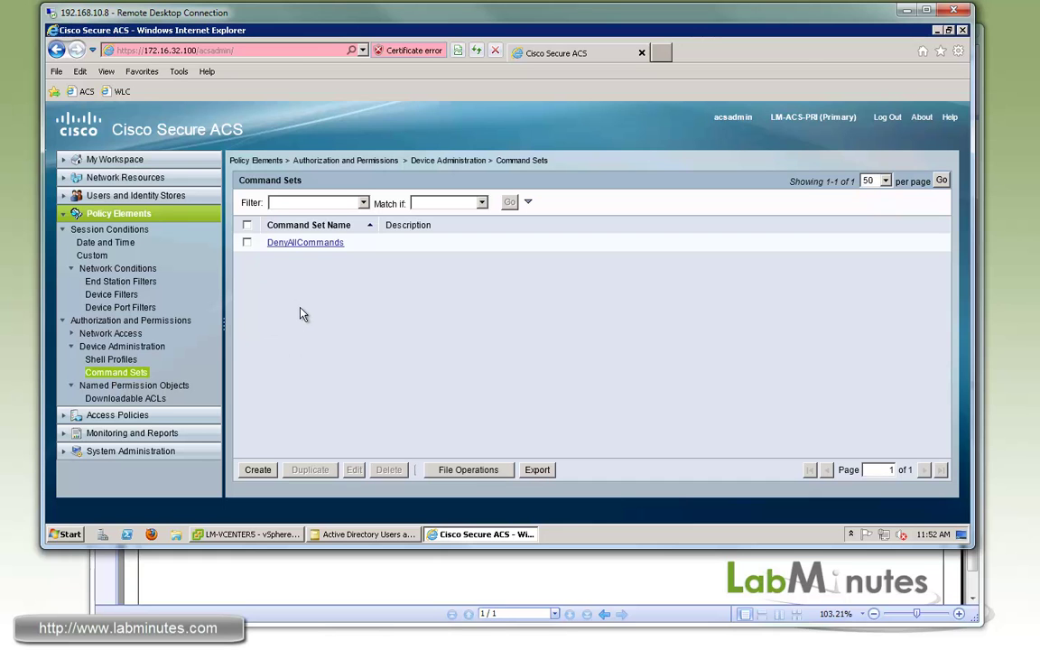
pyautogui.click(73, 335)
pyautogui.click(125, 412)
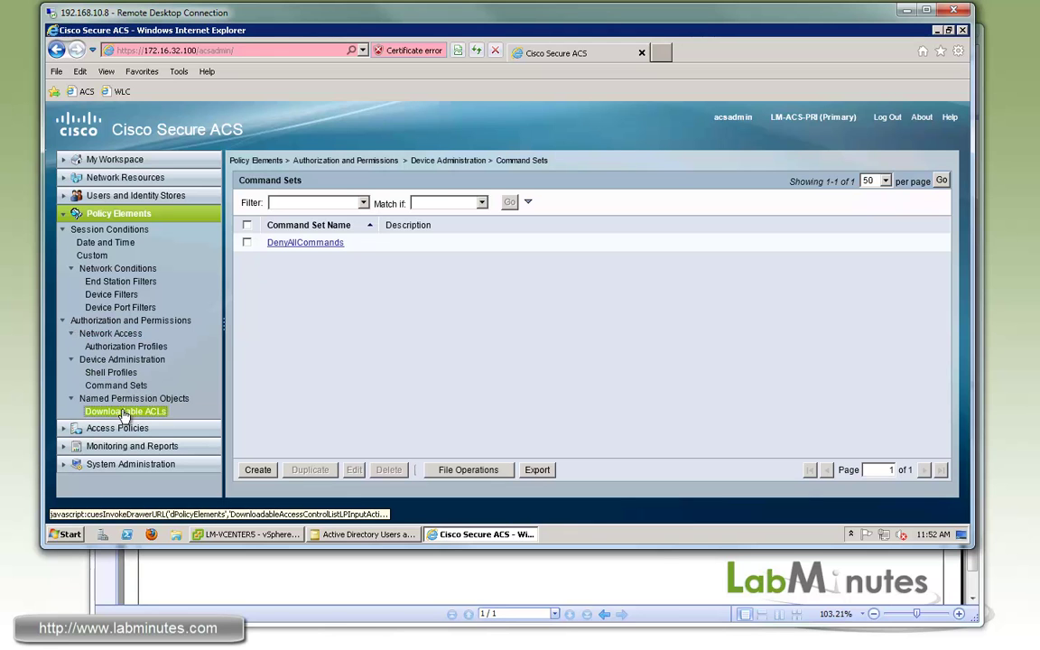
pyautogui.click(117, 348)
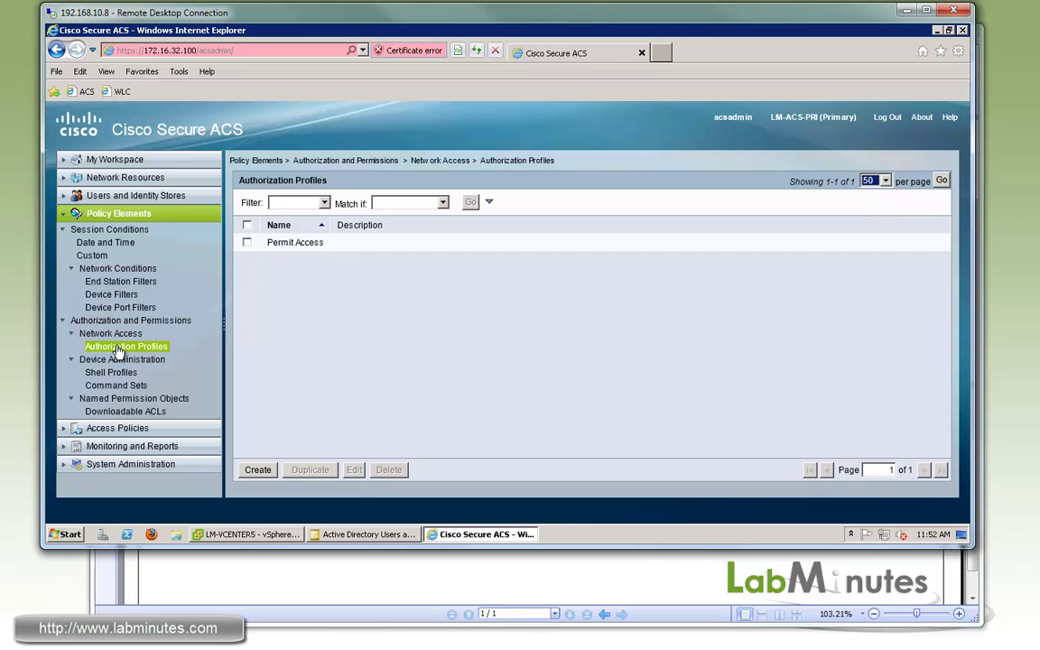
pyautogui.click(106, 374)
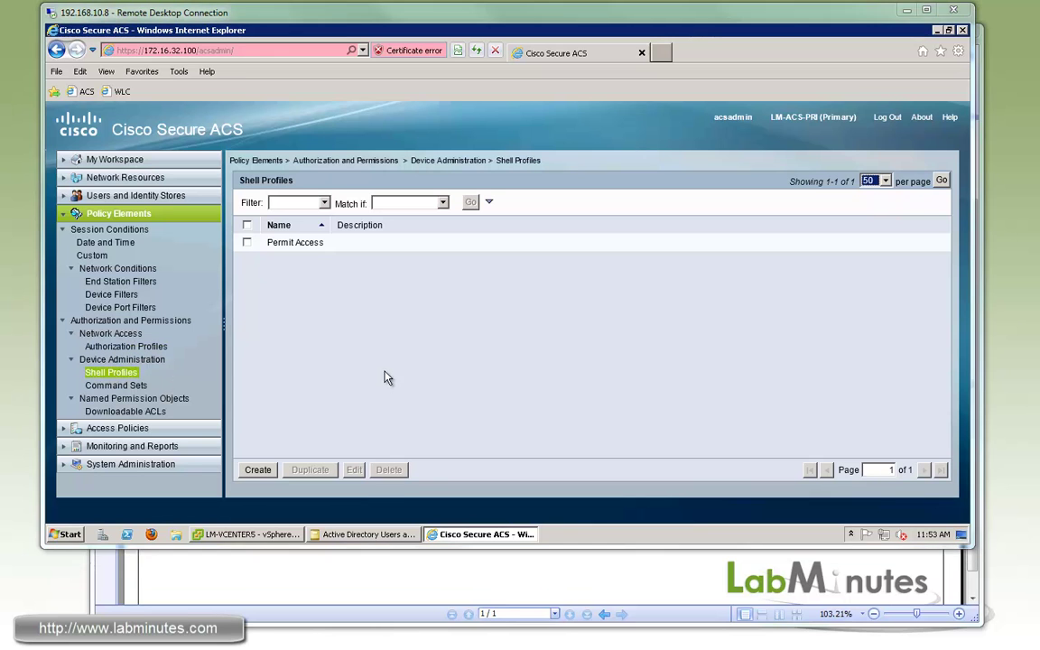
pyautogui.click(260, 469)
# Step: Name the shell profile PRIV15_MAX15 and set its Default Privilege to Static
pyautogui.click(329, 204)
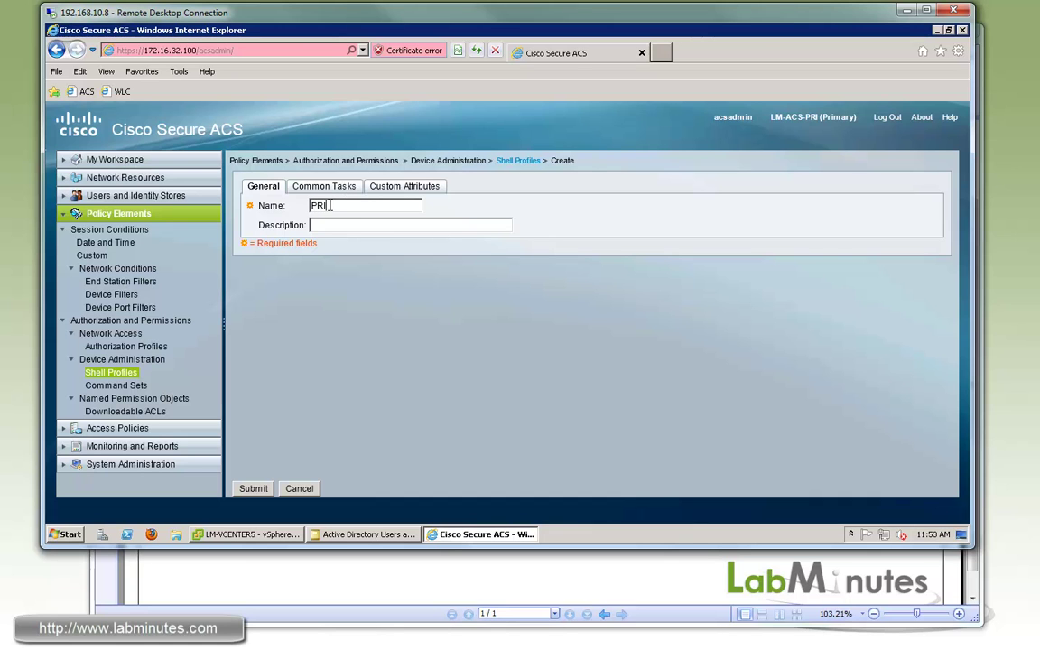
pyautogui.write('PRIV15_MAX')
pyautogui.click(325, 190)
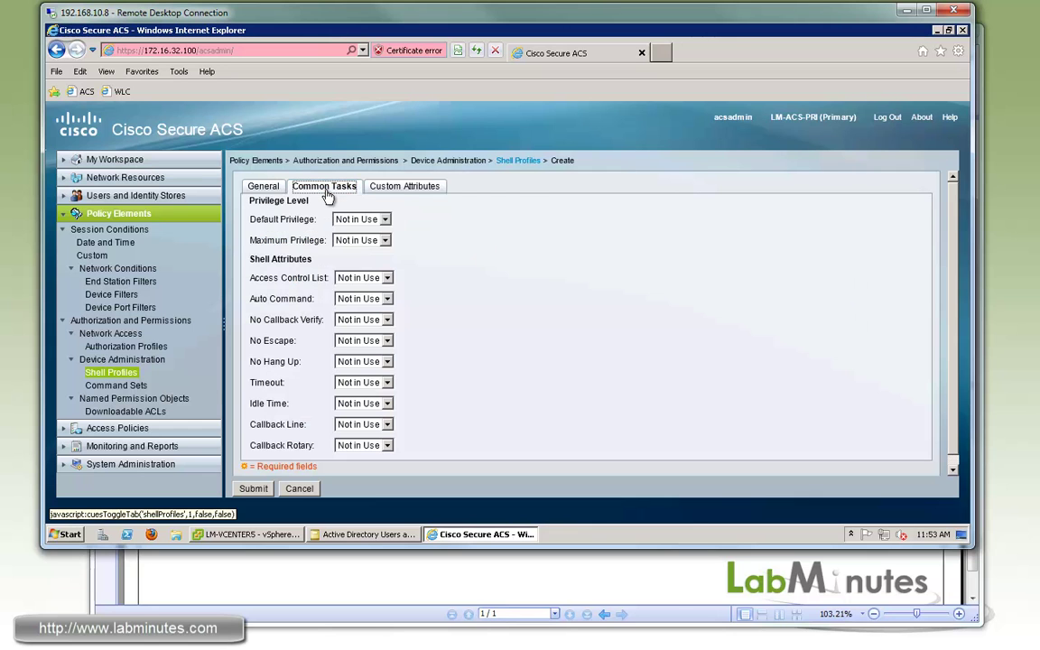
pyautogui.click(387, 220)
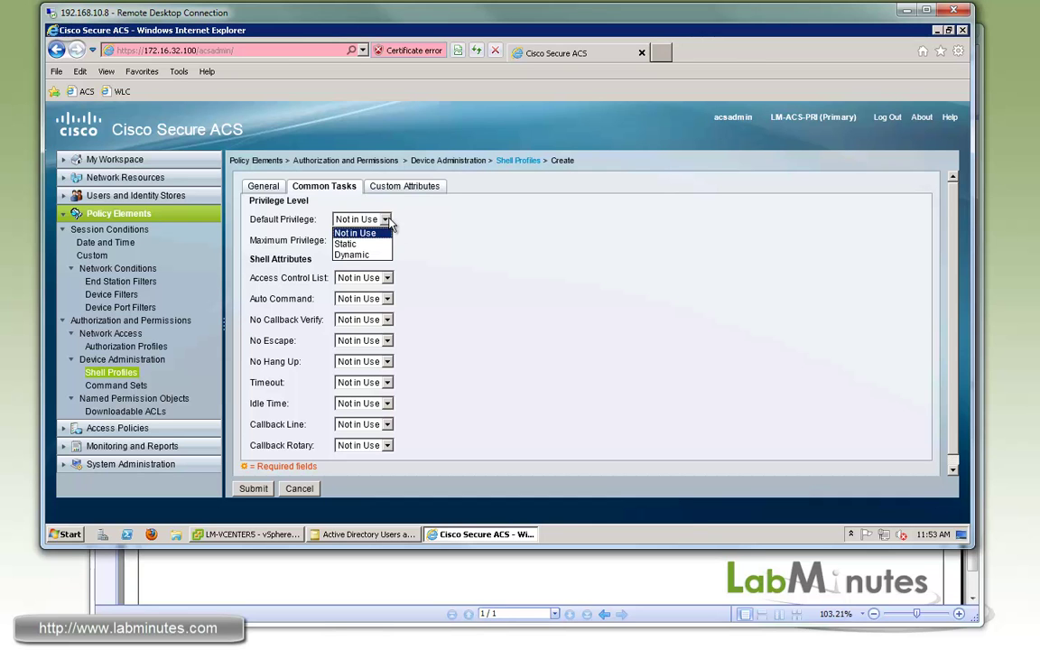
pyautogui.click(345, 244)
pyautogui.click(316, 553)
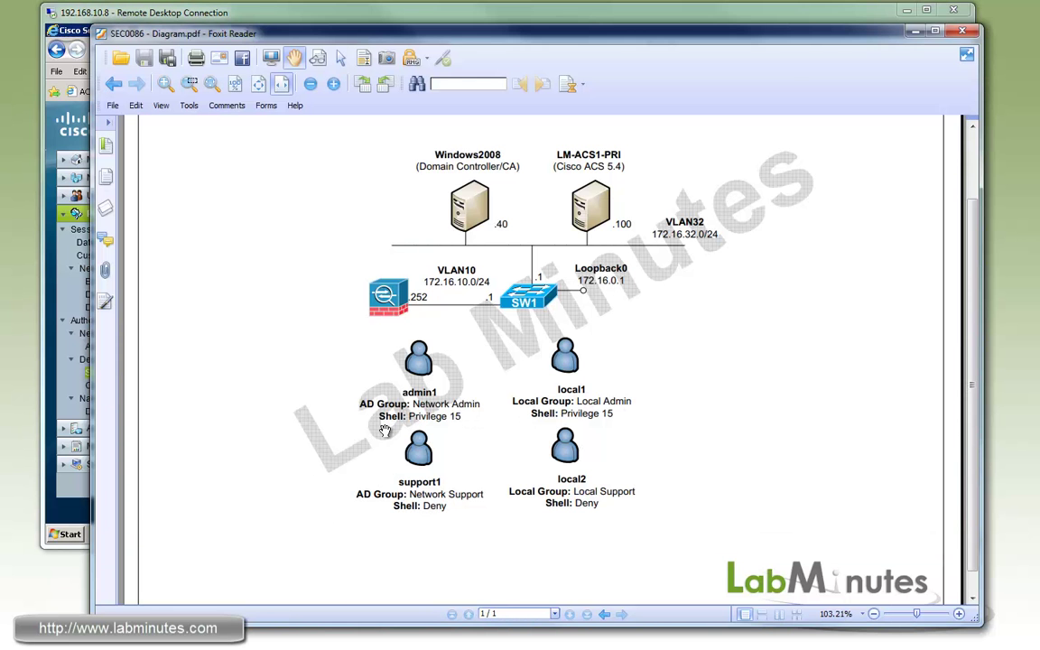
pyautogui.click(256, 14)
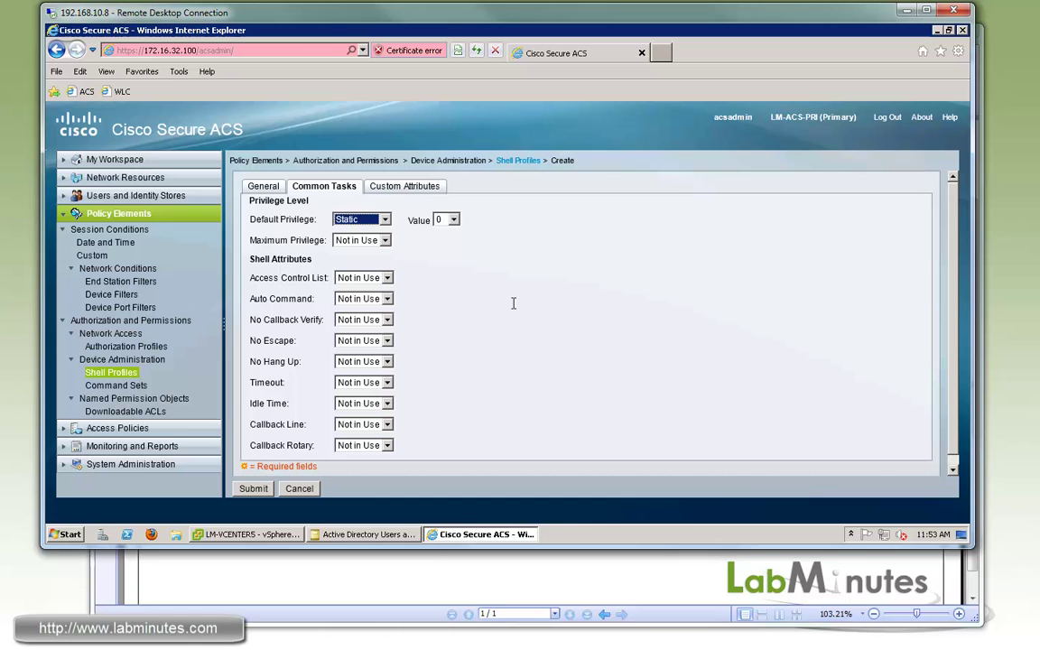
# Step: Set default privilege value 15 and maximum privilege Static with value 15
pyautogui.click(455, 220)
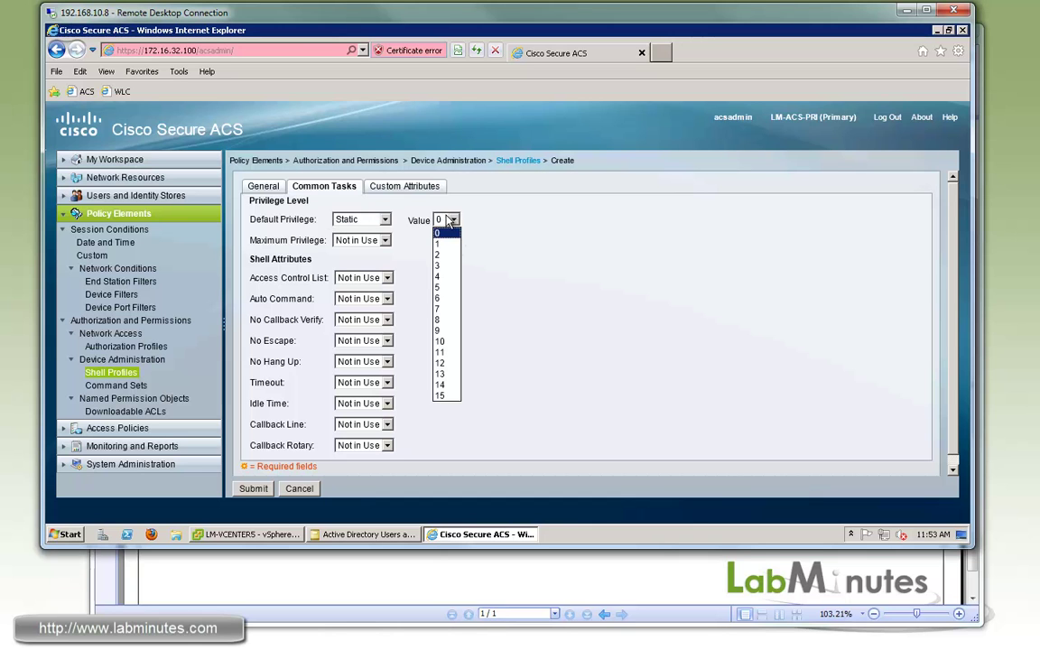
pyautogui.click(449, 396)
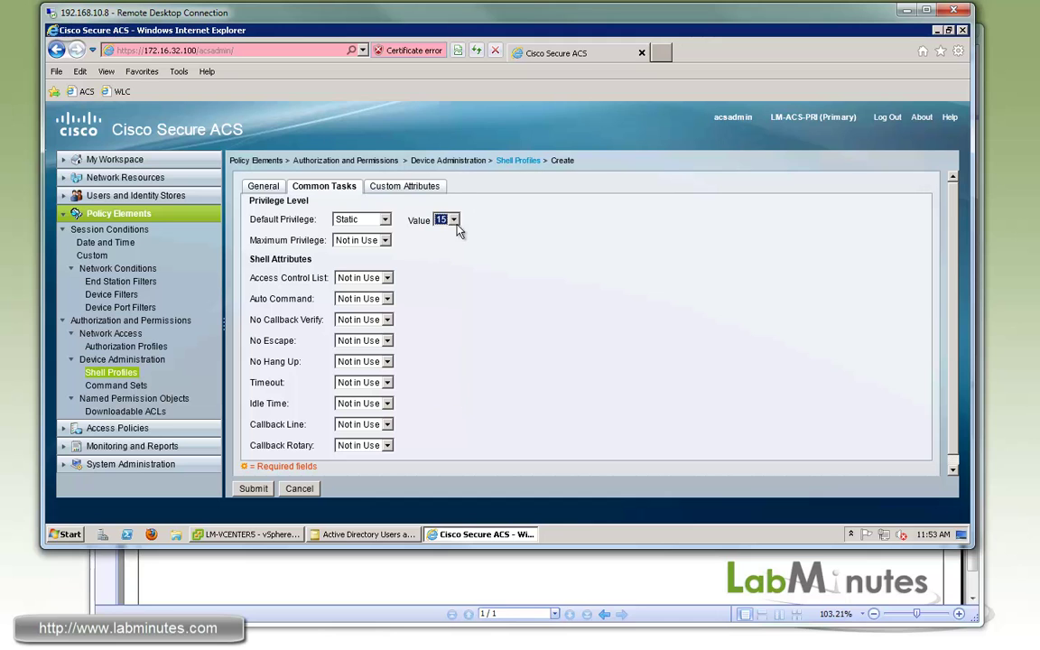
pyautogui.click(385, 240)
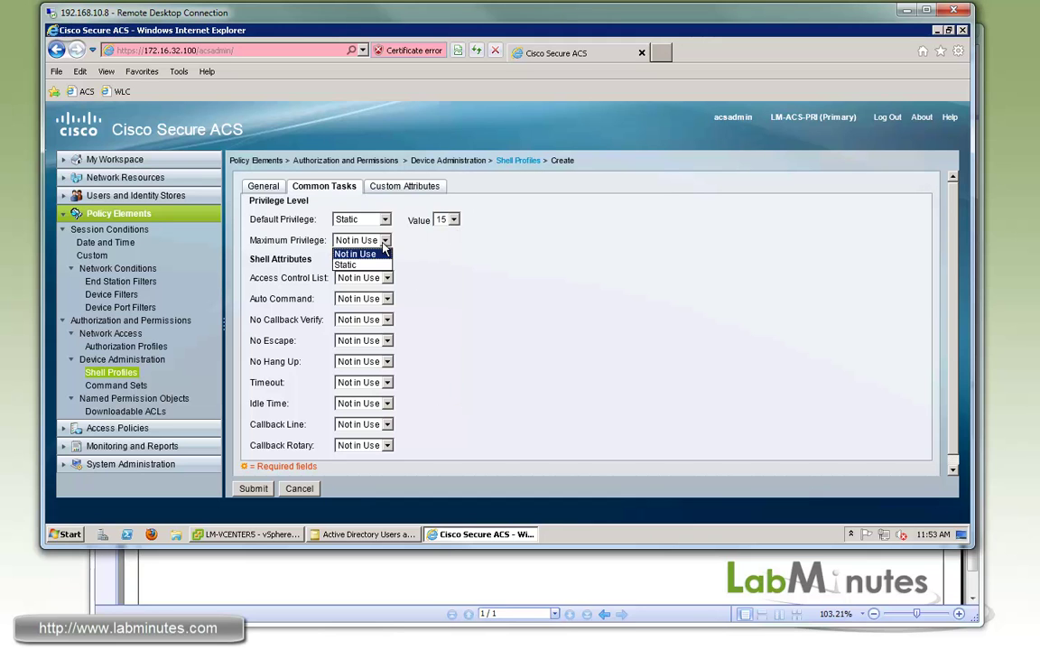
pyautogui.click(370, 265)
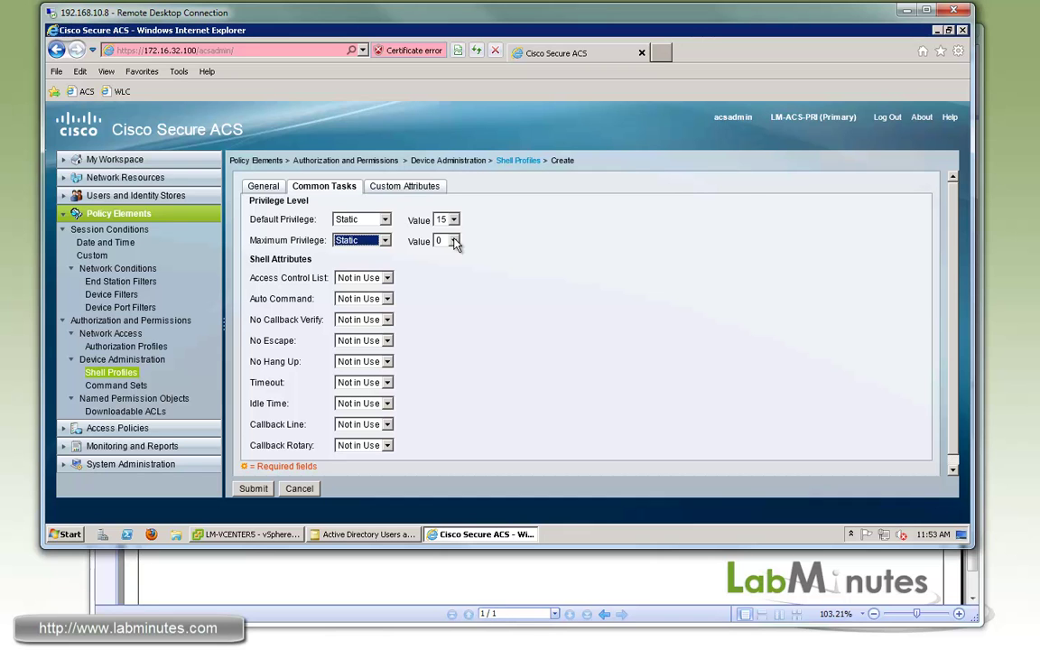
pyautogui.click(454, 241)
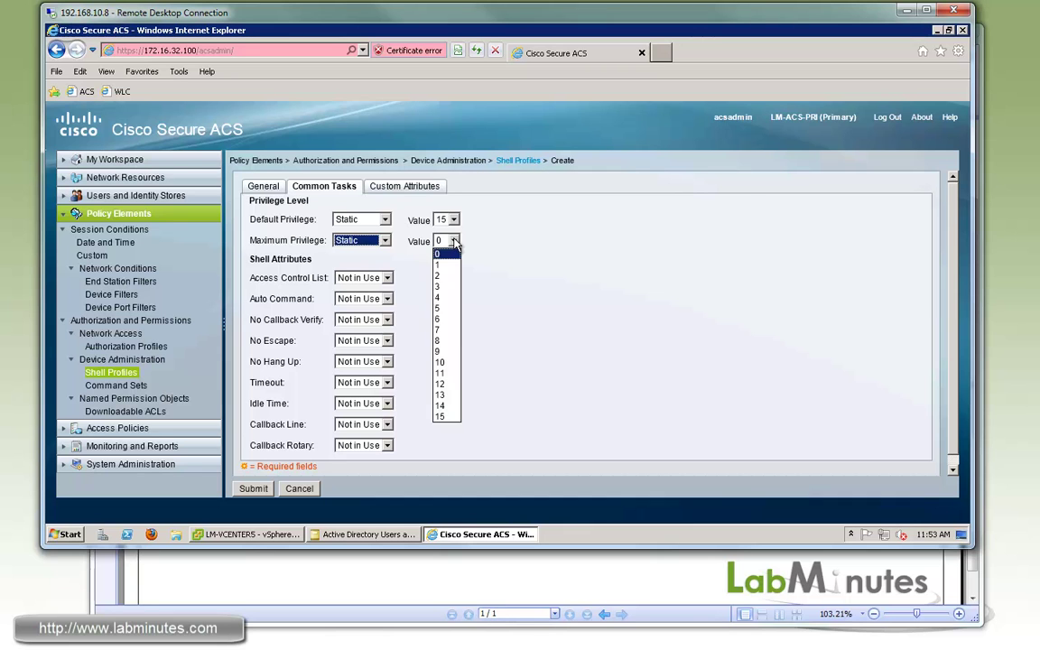
pyautogui.click(492, 348)
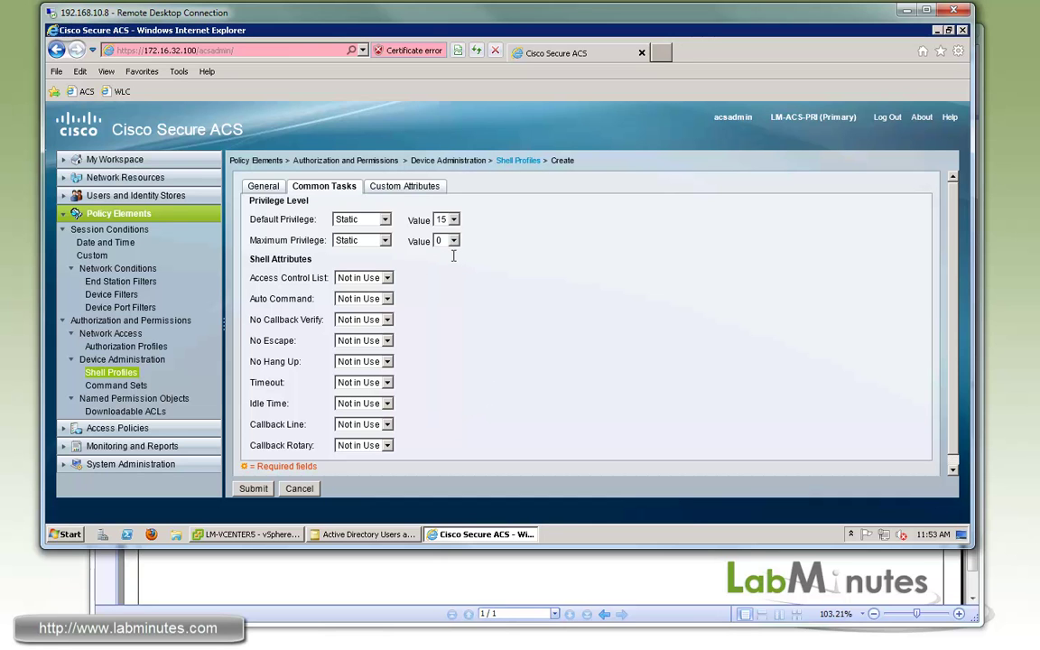
pyautogui.click(451, 240)
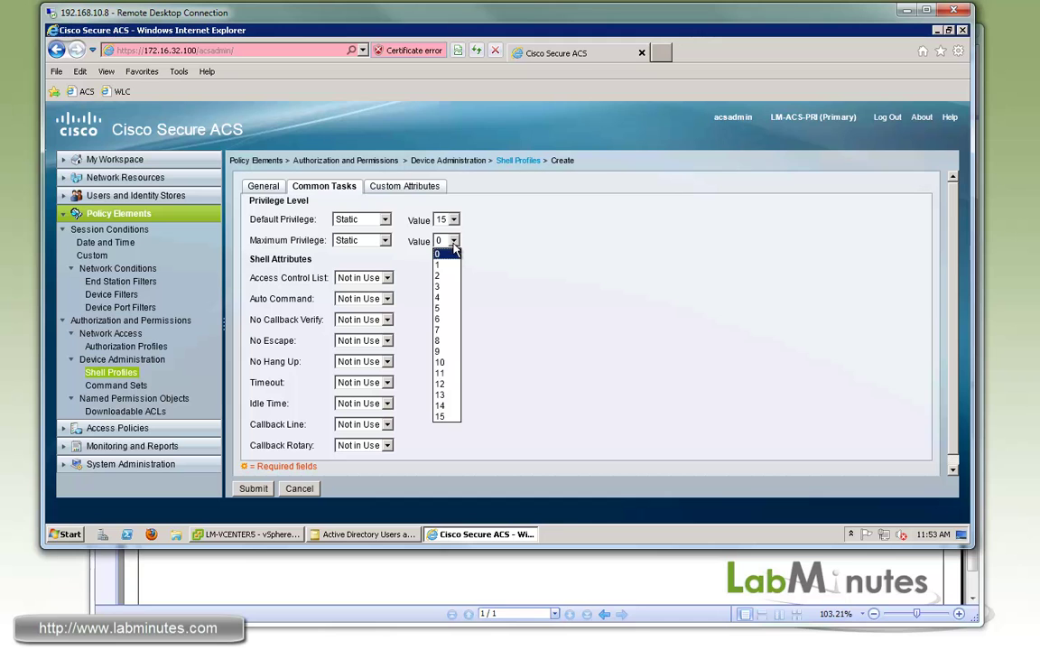
pyautogui.click(447, 416)
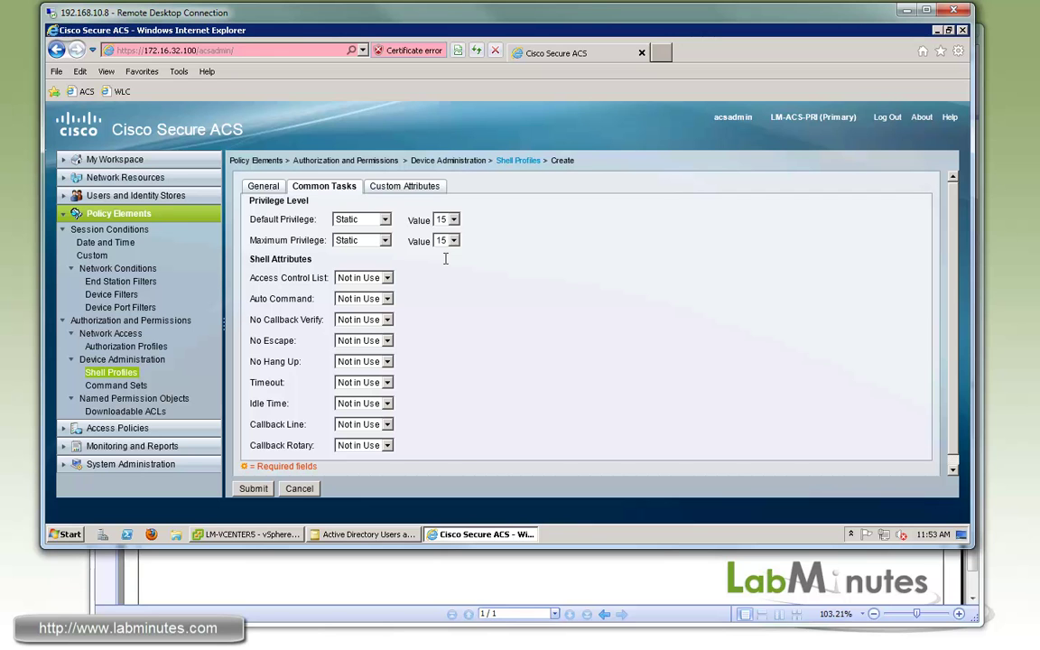
# Step: Review the two privilege levels on the Custom Attributes tab
pyautogui.click(405, 186)
pyautogui.click(323, 187)
pyautogui.click(408, 186)
pyautogui.click(323, 190)
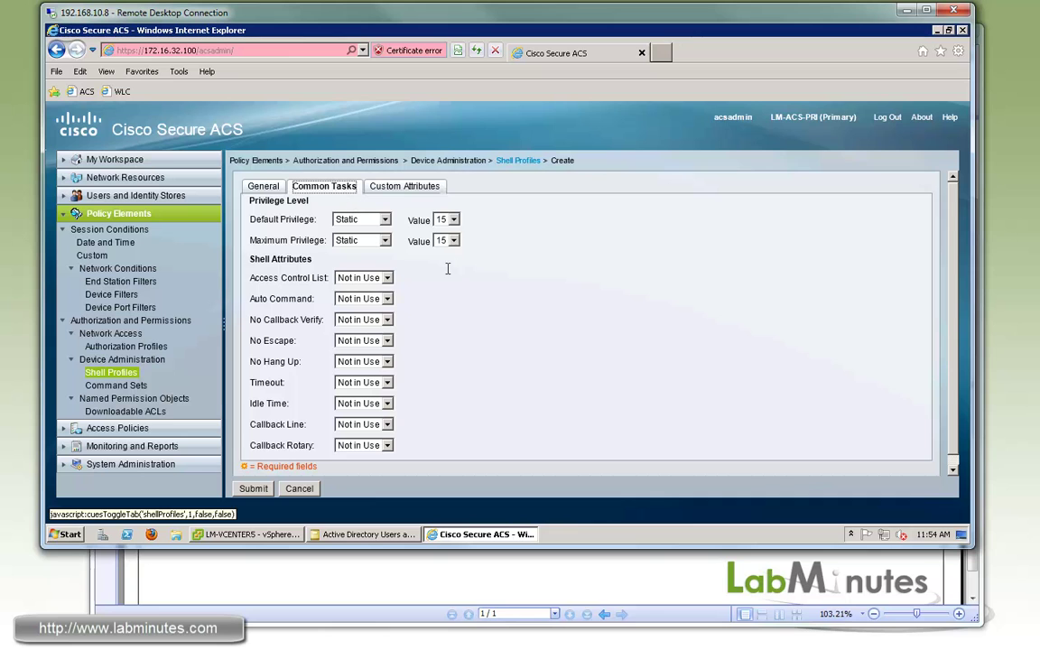
pyautogui.click(406, 186)
# Step: Inspect the Assigned and Max Privilege Level attributes, then submit PRIV15_MAX15
pyautogui.click(303, 235)
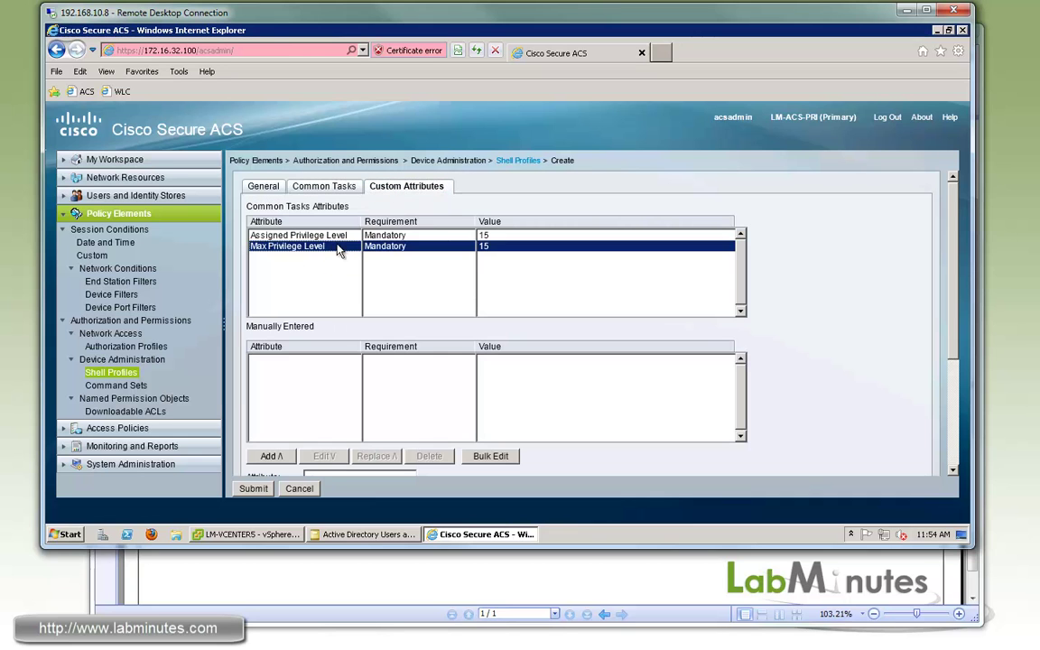
pyautogui.click(334, 251)
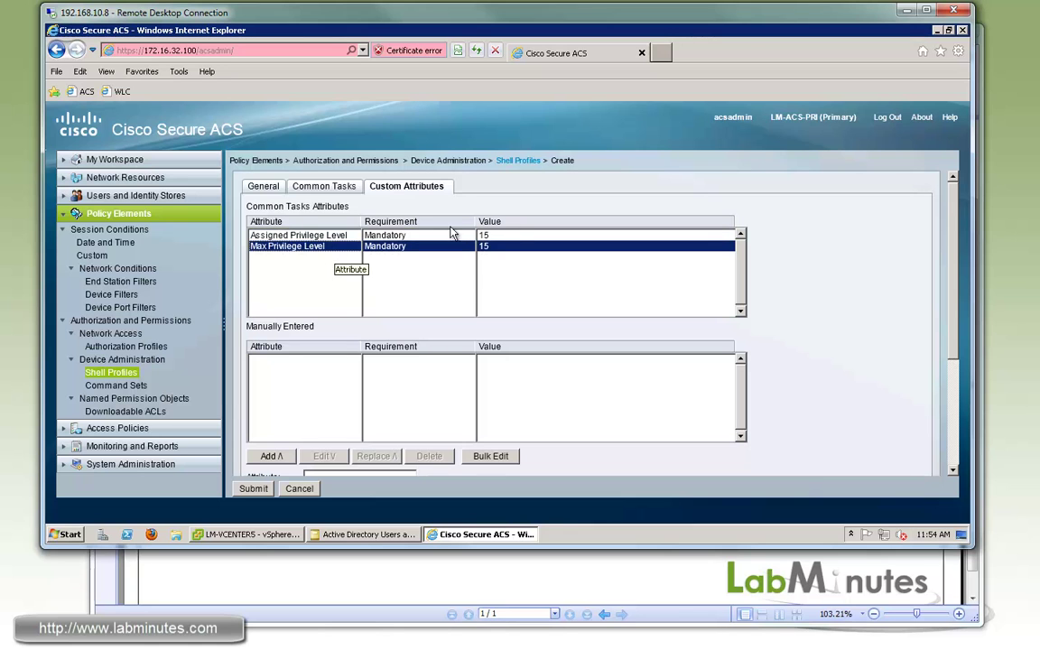
pyautogui.scroll(-3, 820, 375)
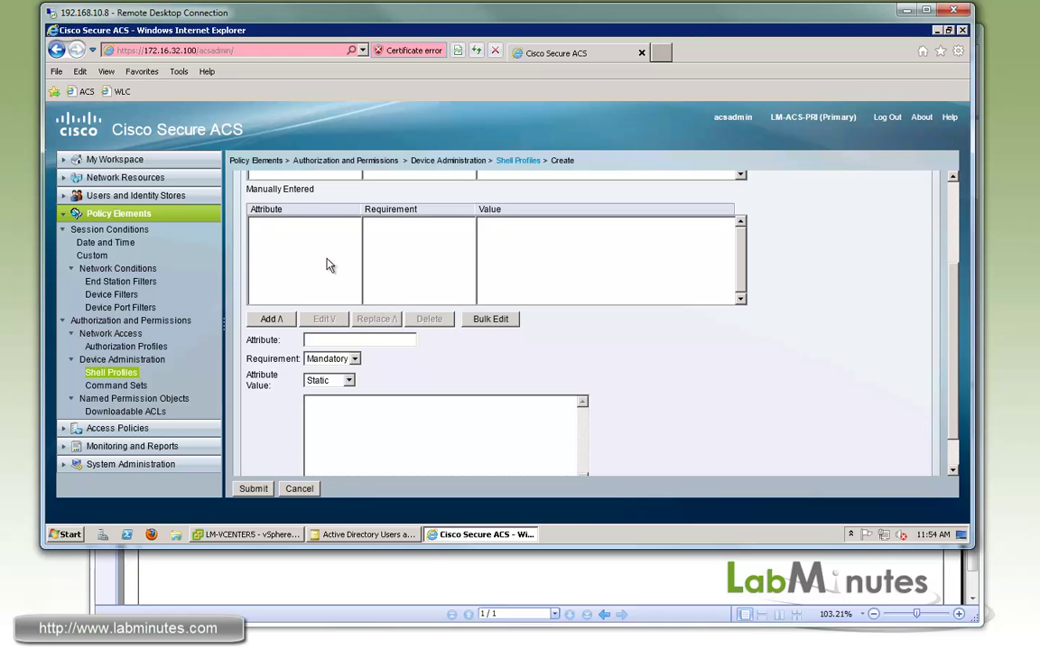
pyautogui.scroll(3, 701, 388)
pyautogui.click(254, 488)
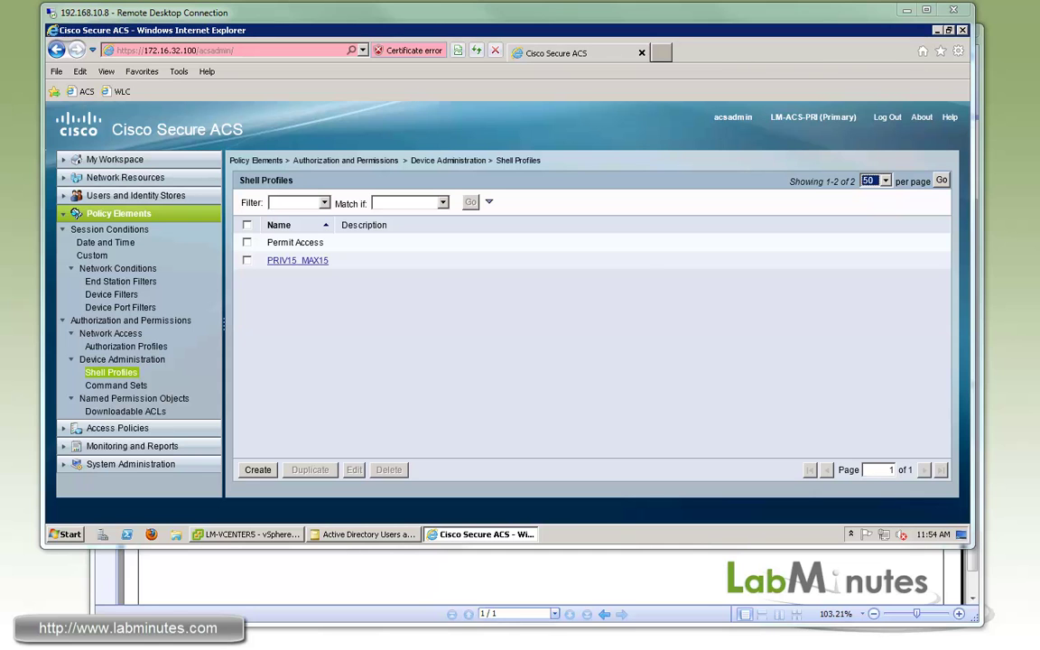
# Step: Expand Access Policies and go from Service Selection Rules to the Access Services list
pyautogui.click(80, 429)
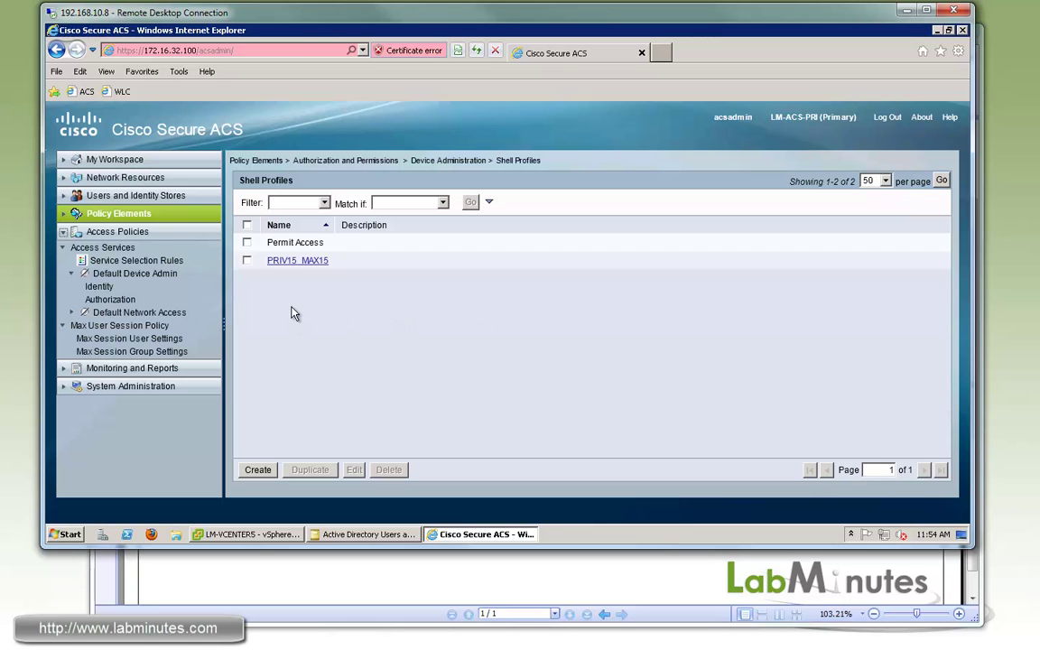
pyautogui.click(106, 261)
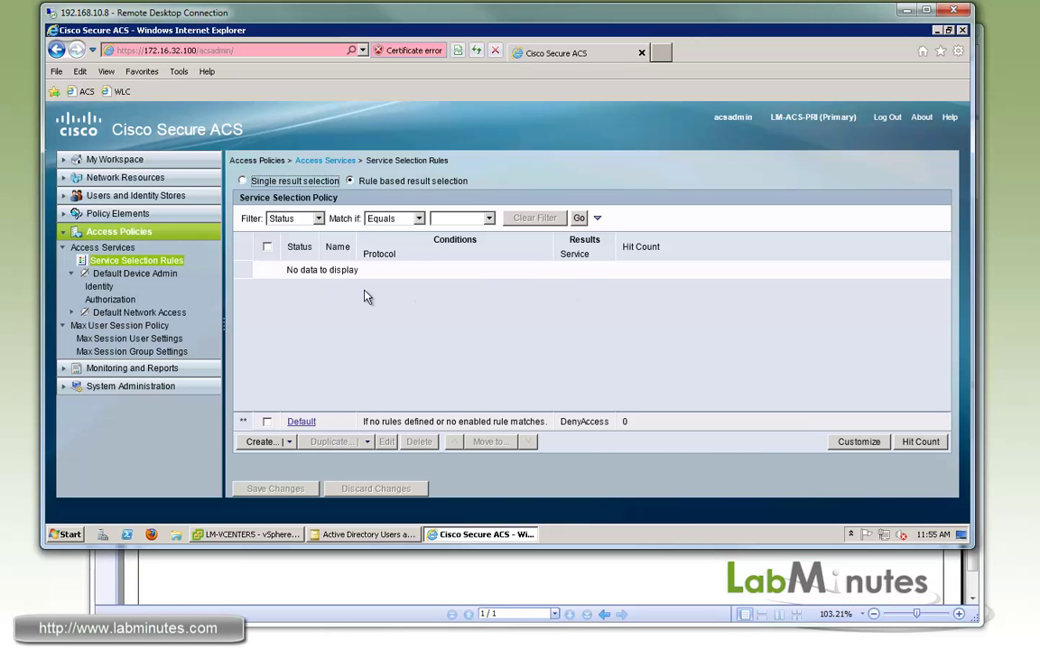
pyautogui.click(106, 247)
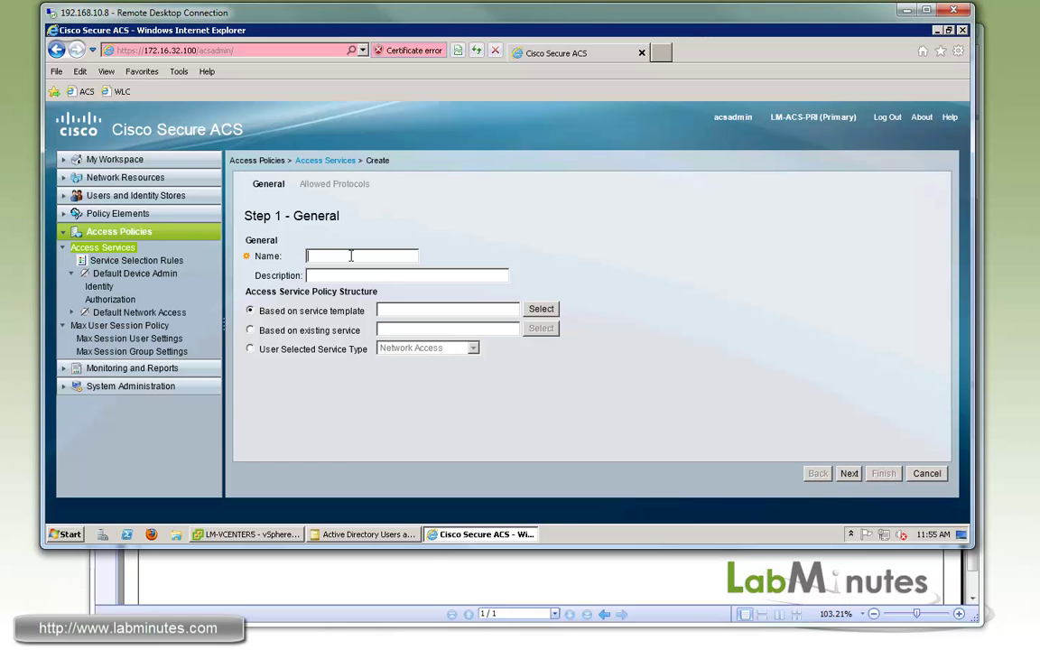
# Step: Name the access service LM-DEVICE-ADMIN, browsing templates and existing services without choosing one
pyautogui.write('LM-DEVICE-ADMIN')
pyautogui.moveTo(259, 310); pyautogui.dragTo(533, 314)
pyautogui.click(540, 310)
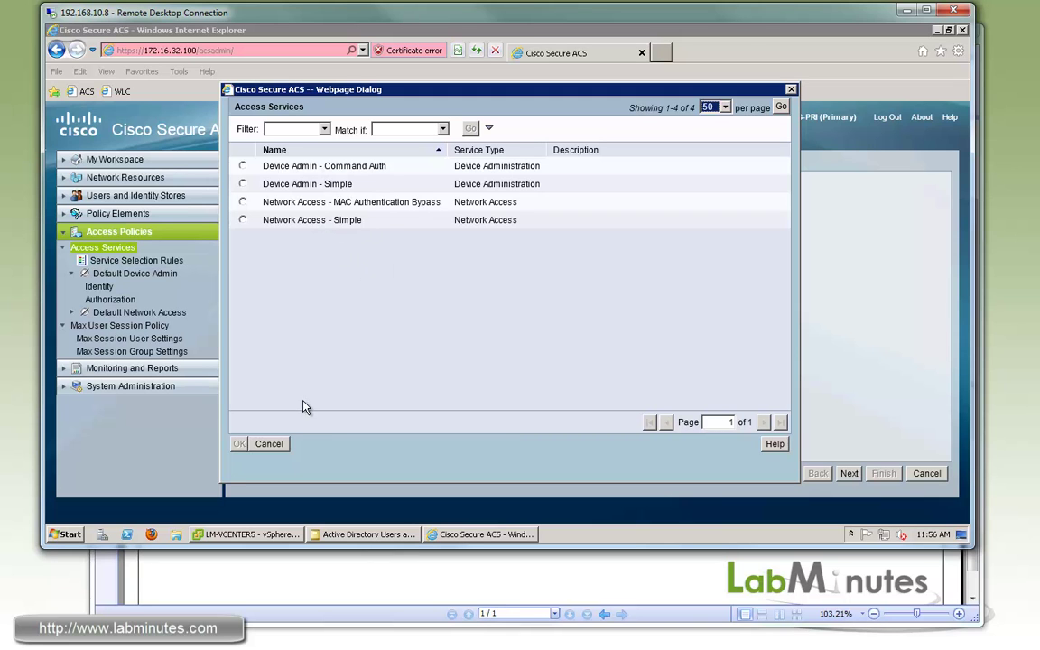
pyautogui.click(269, 444)
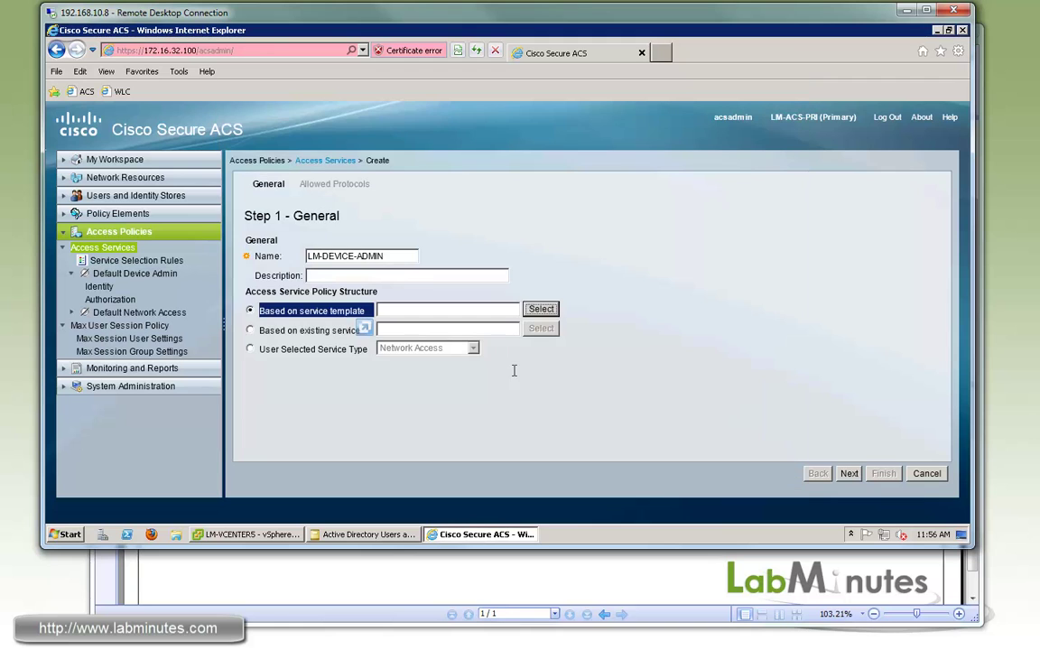
pyautogui.click(251, 330)
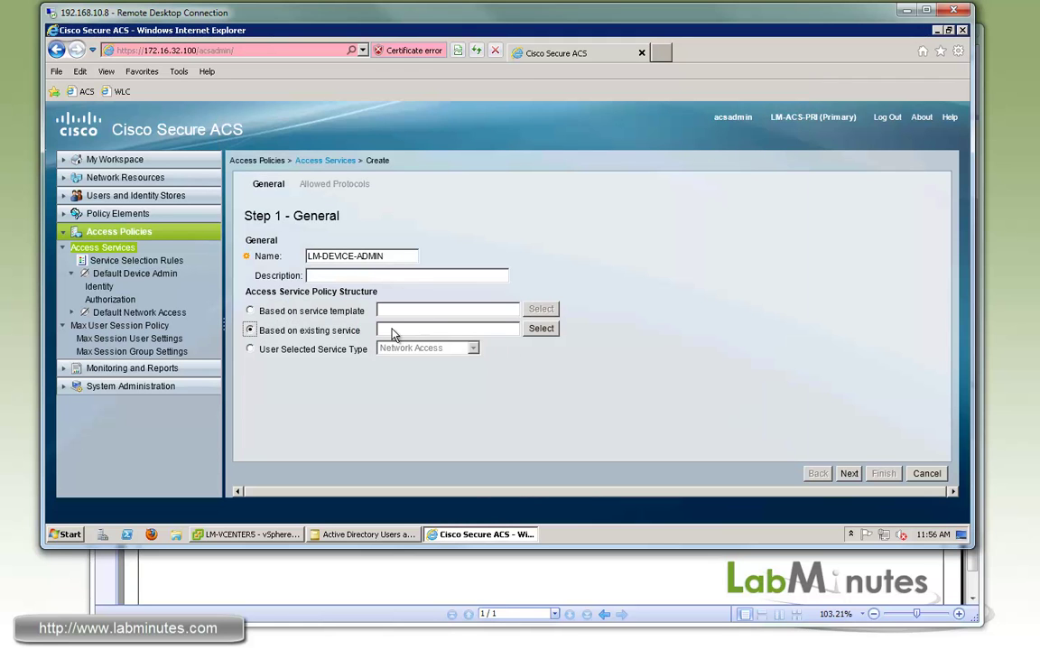
pyautogui.click(541, 329)
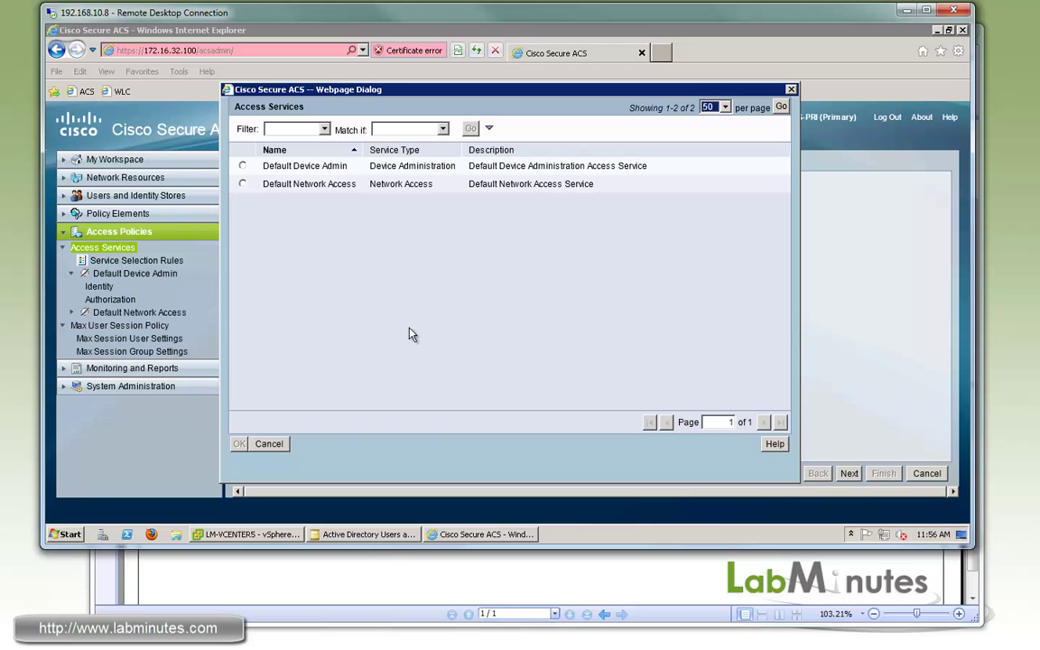
pyautogui.click(271, 444)
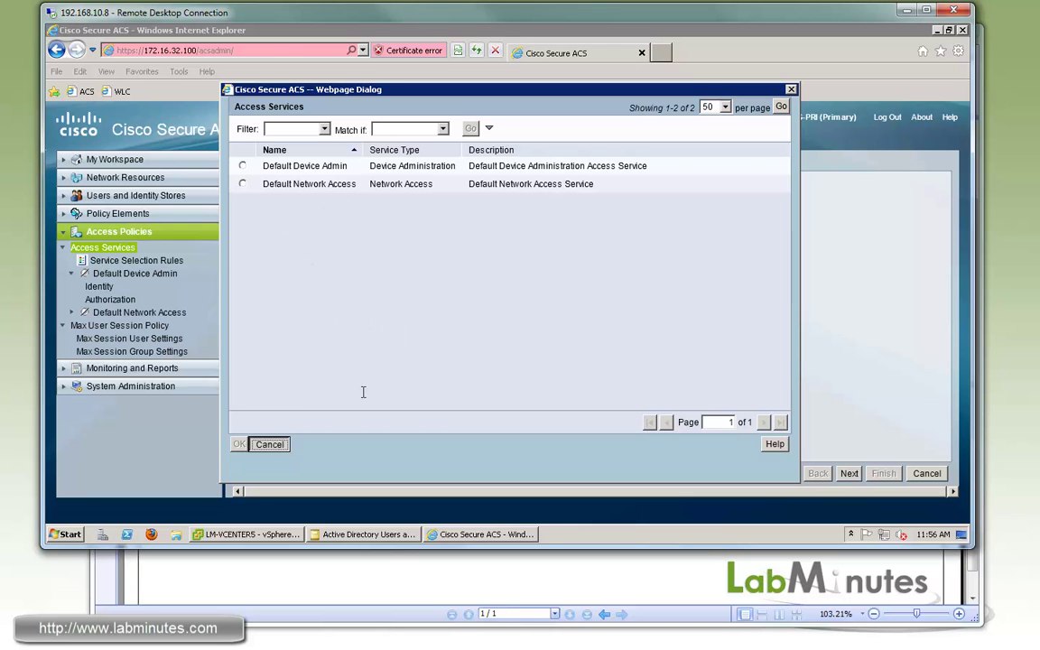
# Step: Set the user-selected service type to Device Administration and continue to Allowed Protocols
pyautogui.click(250, 349)
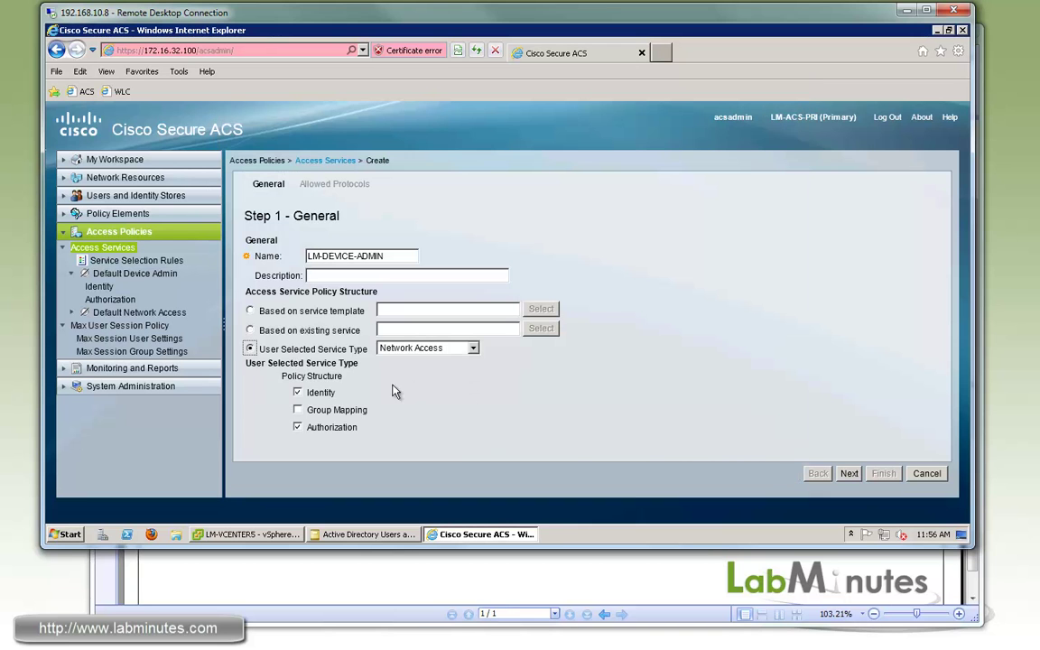
pyautogui.click(407, 347)
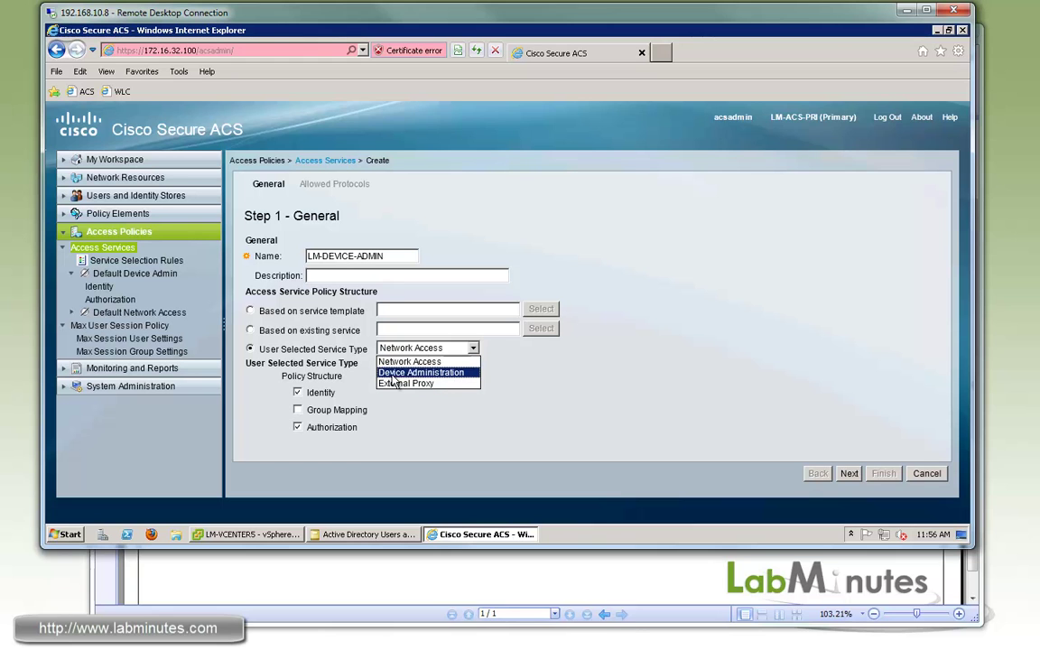
pyautogui.click(432, 372)
pyautogui.click(448, 384)
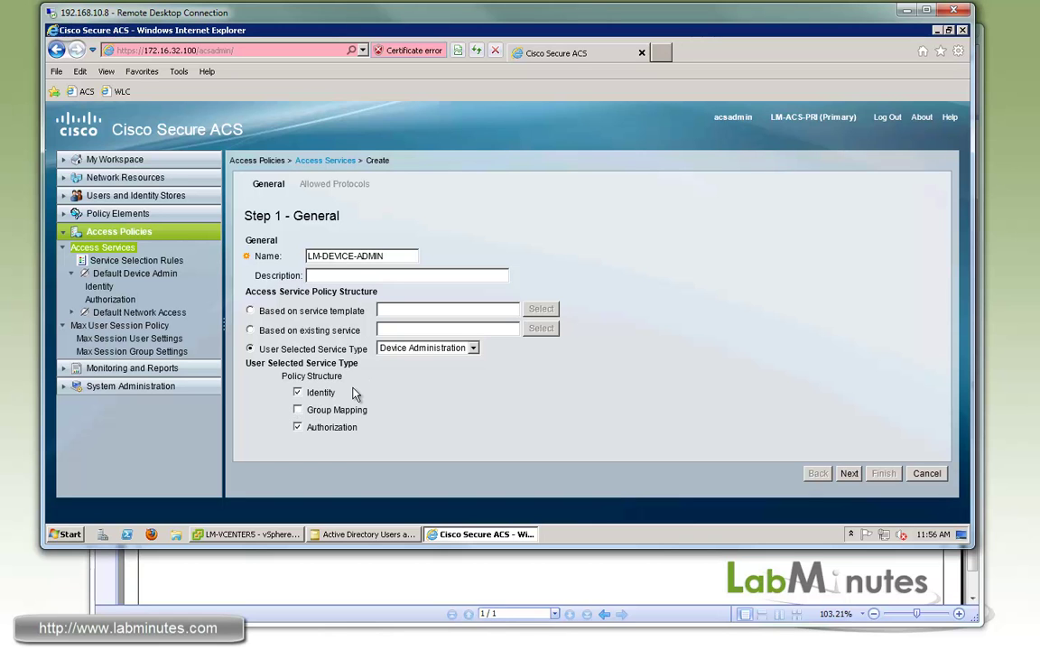
pyautogui.click(848, 474)
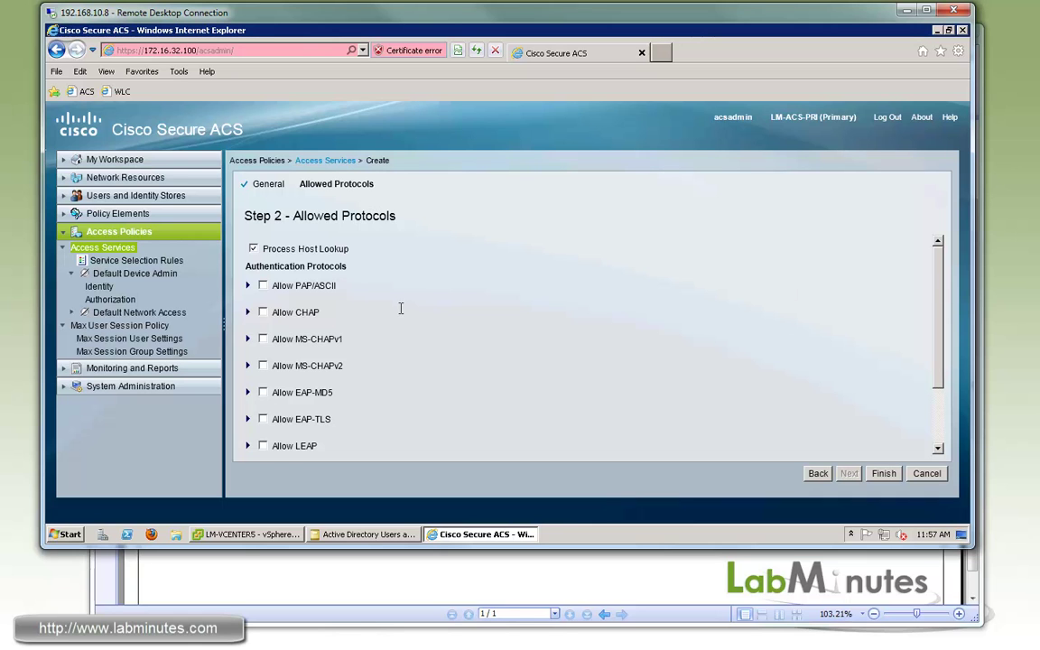
# Step: Allow PAP/ASCII, finish LM-DEVICE-ADMIN, and agree to activate it in Service Selection
pyautogui.click(262, 287)
pyautogui.moveTo(936, 375); pyautogui.dragTo(933, 432)
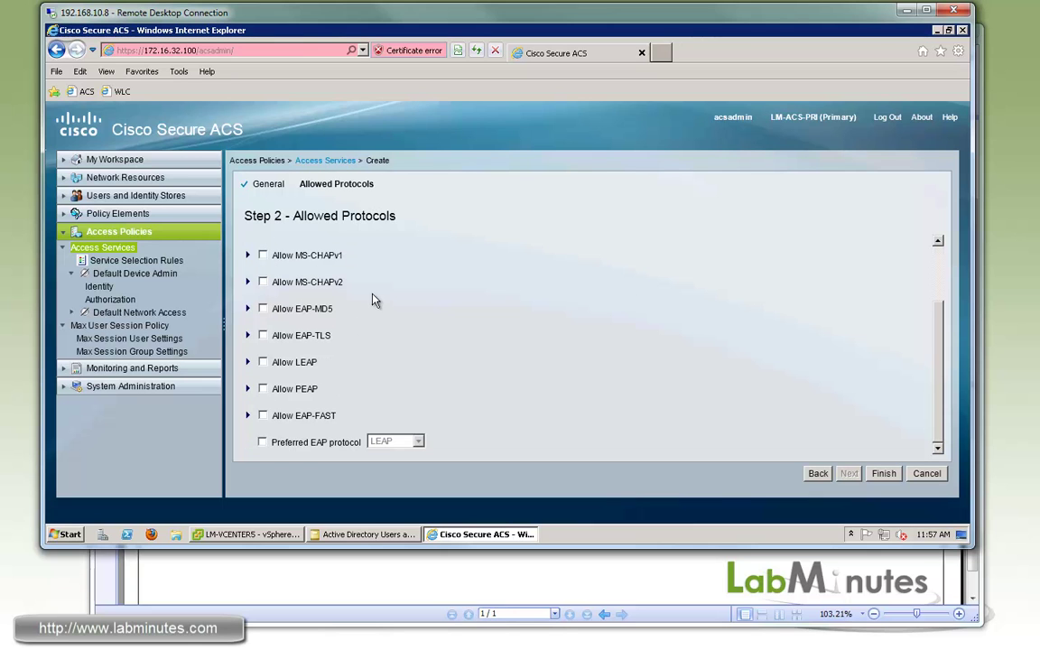
pyautogui.click(883, 473)
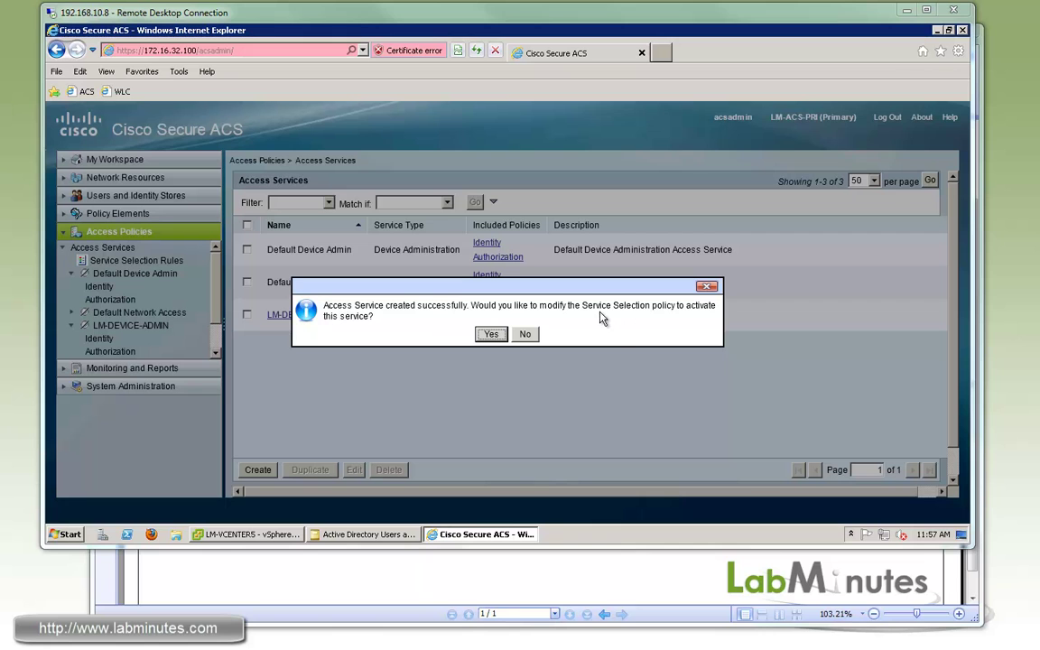
pyautogui.click(493, 335)
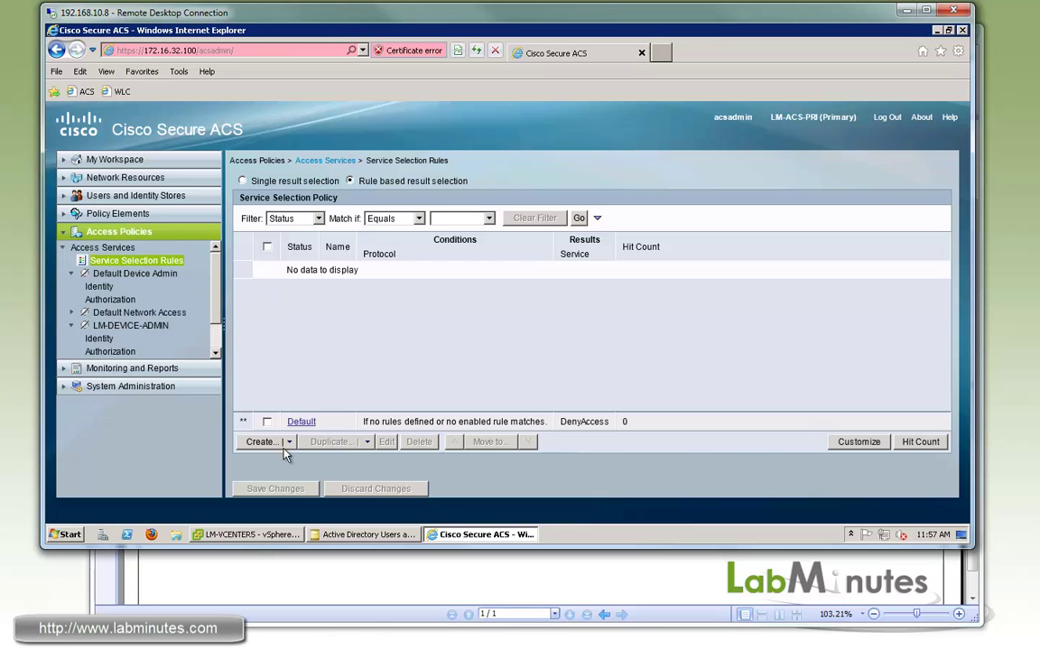
# Step: Create Rule-1 matching protocol Tacacs with service LM-DEVICE-ADMIN, and save the service selection policy
pyautogui.click(283, 446)
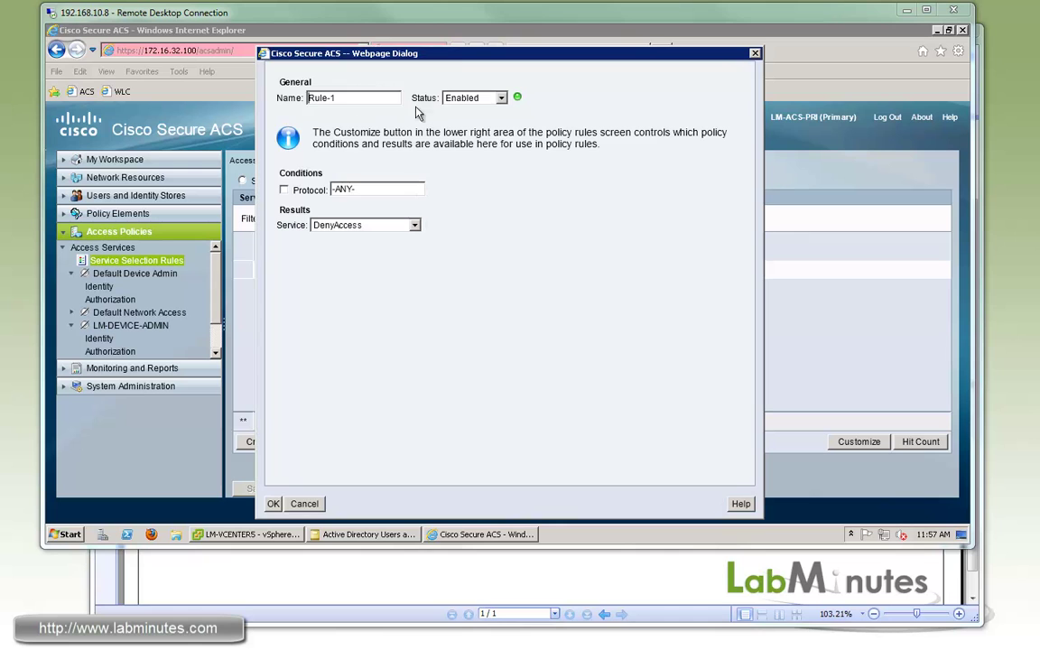
pyautogui.click(284, 190)
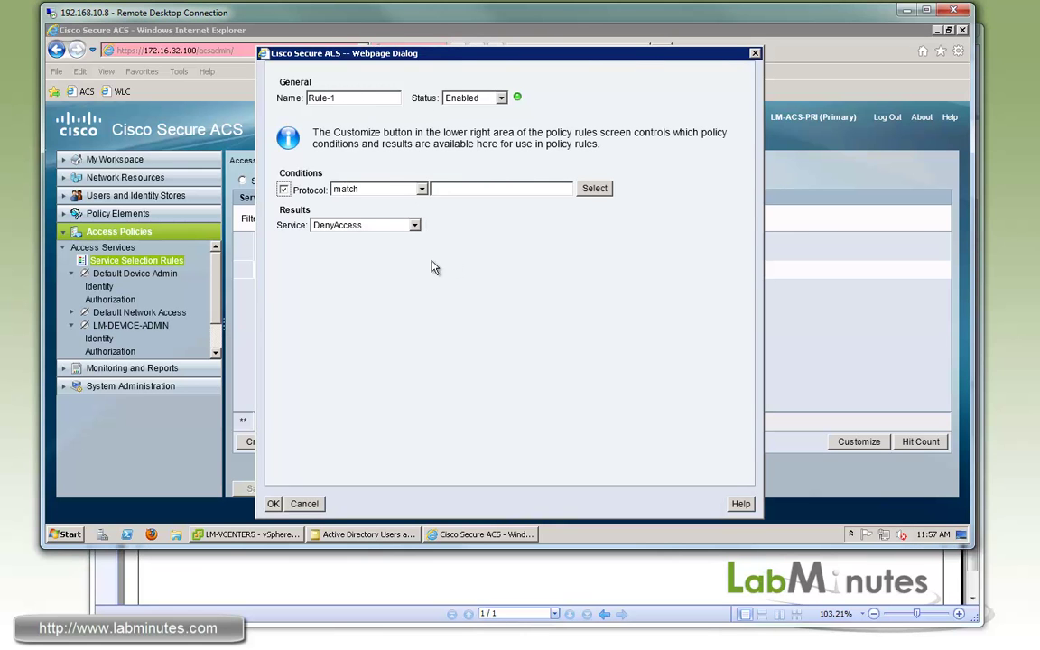
pyautogui.click(593, 191)
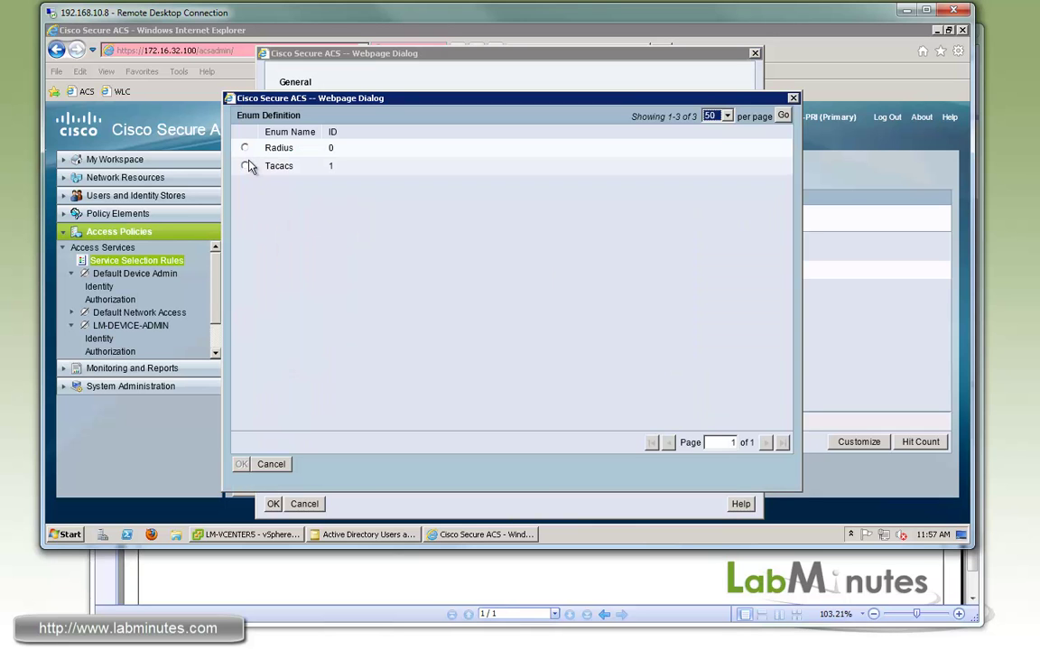
pyautogui.click(245, 166)
pyautogui.click(242, 463)
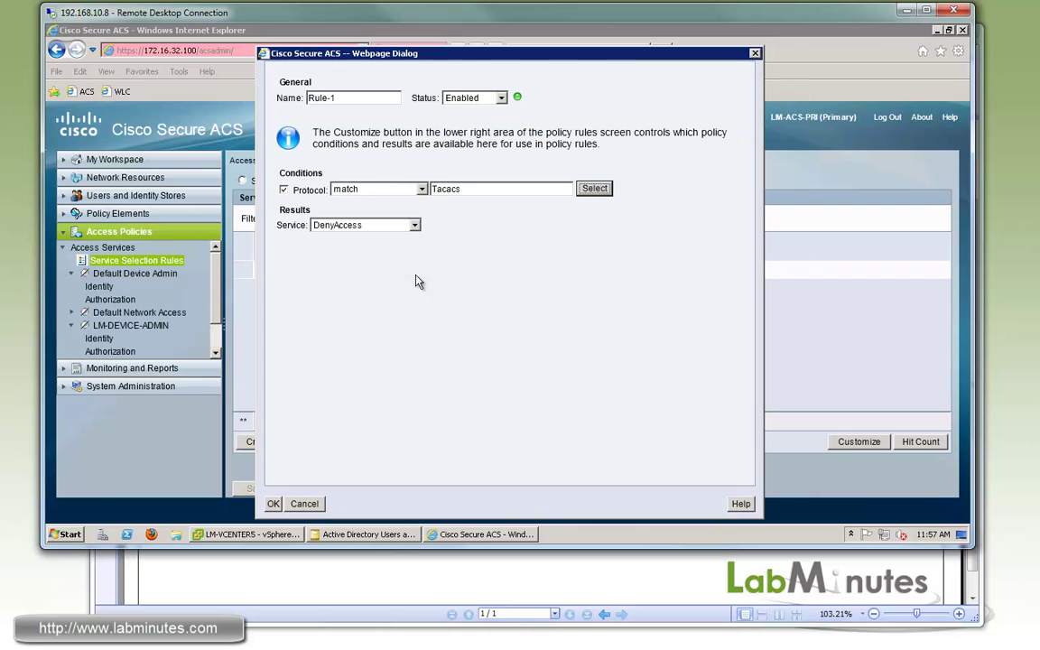
pyautogui.click(388, 225)
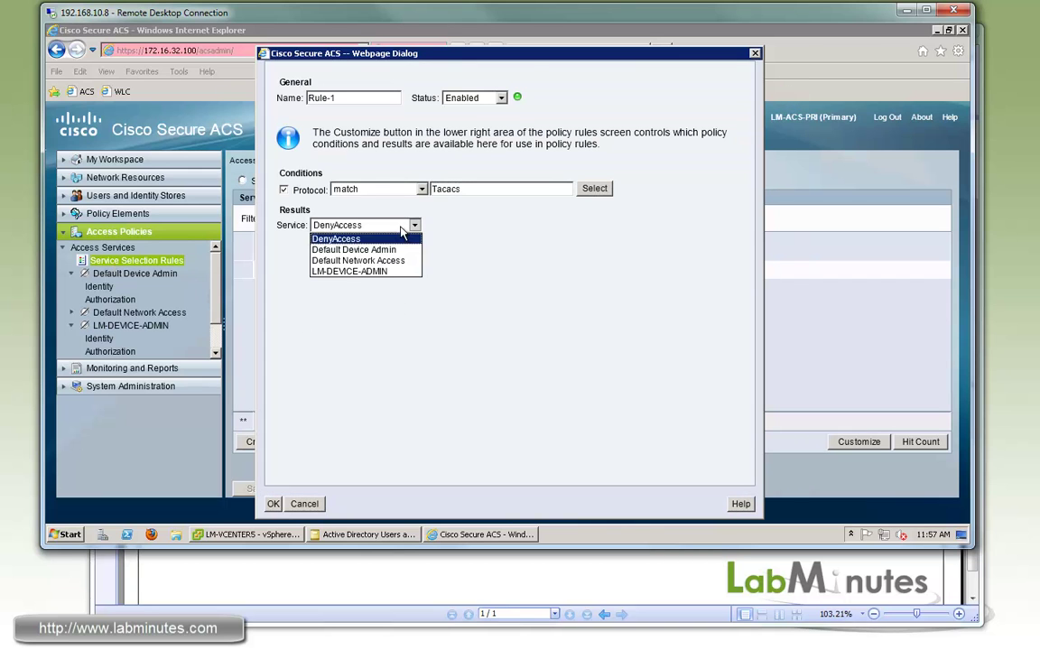
pyautogui.click(350, 271)
pyautogui.click(273, 504)
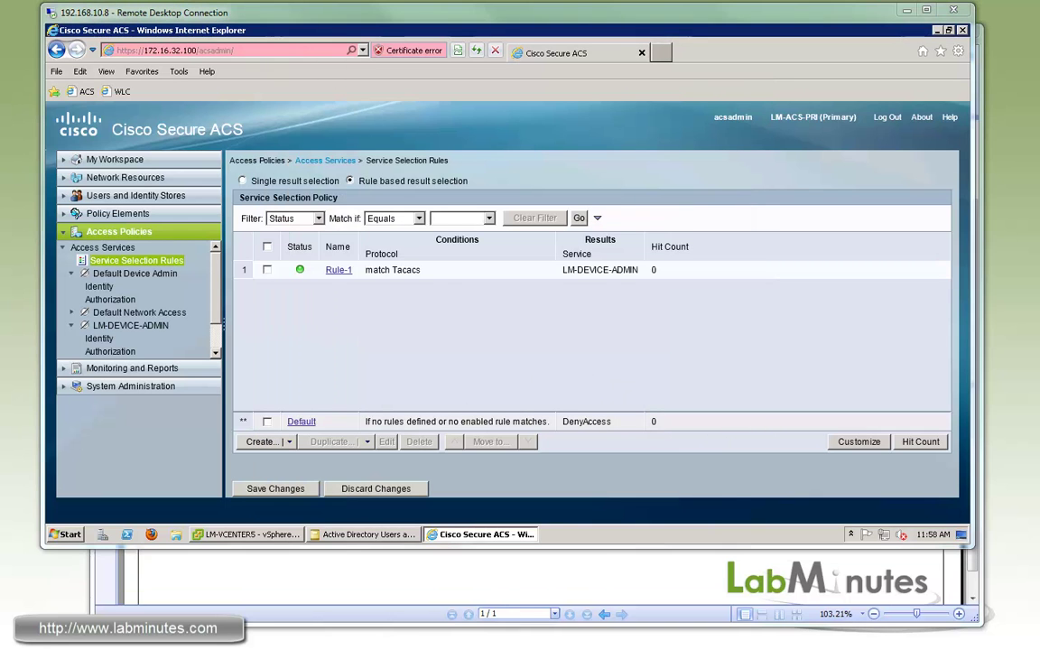
pyautogui.click(275, 488)
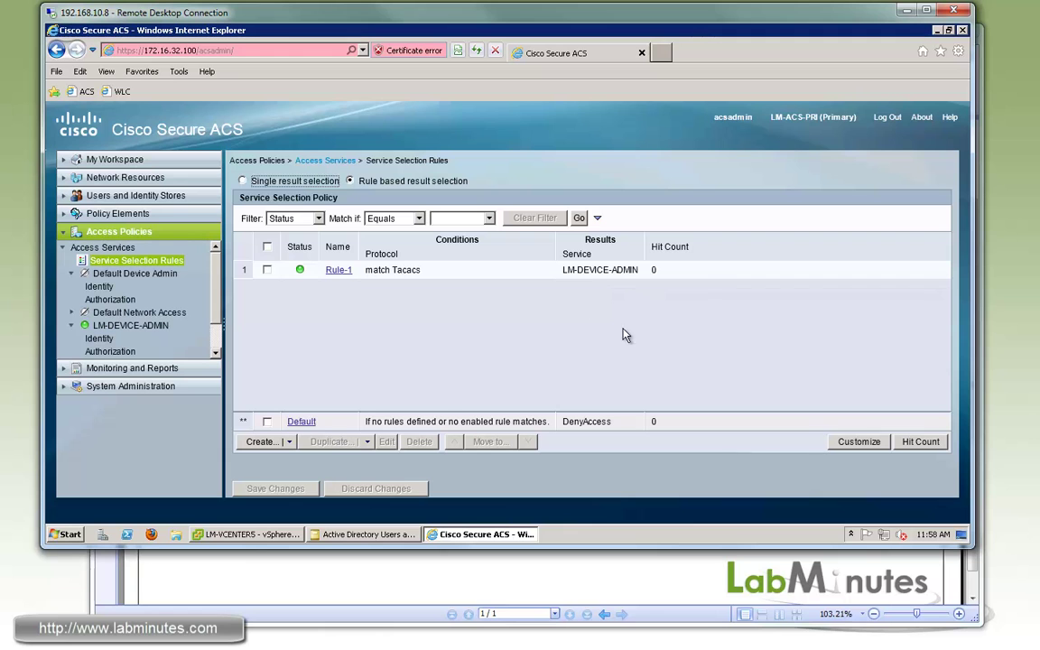
# Step: Navigate through Access Services and Service Selection Rules to the LM-DEVICE-ADMIN Identity page
pyautogui.click(102, 248)
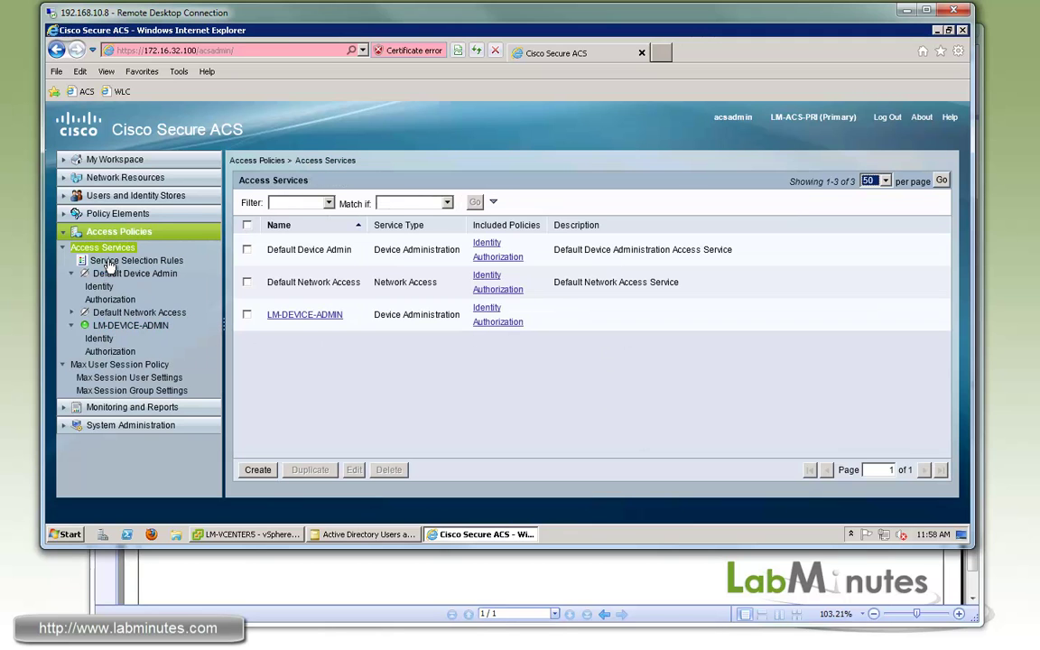
pyautogui.click(94, 260)
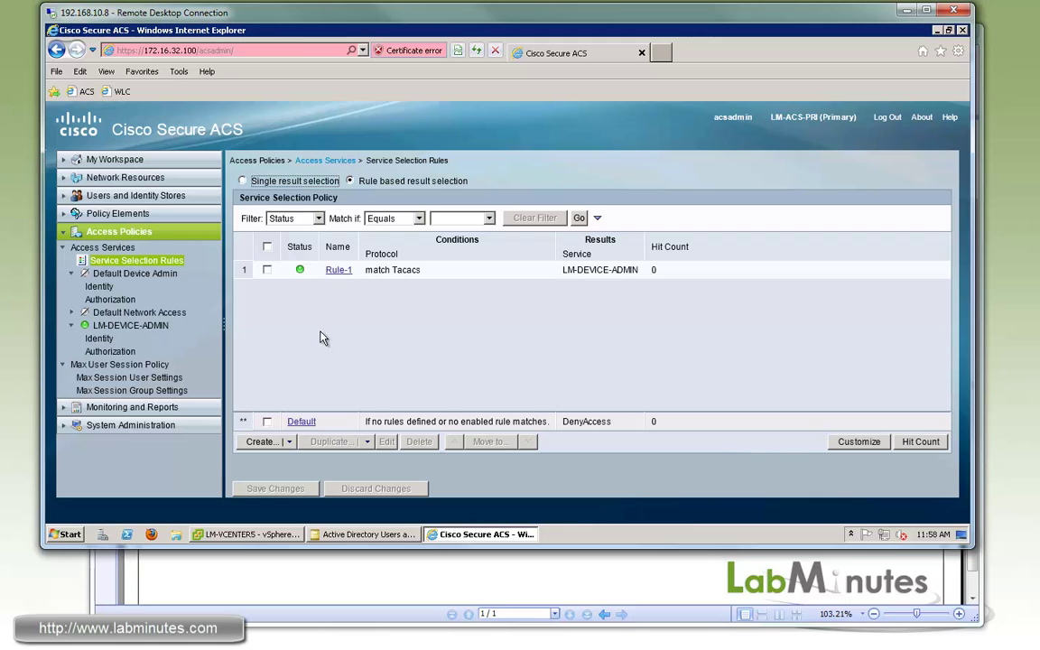
pyautogui.click(101, 338)
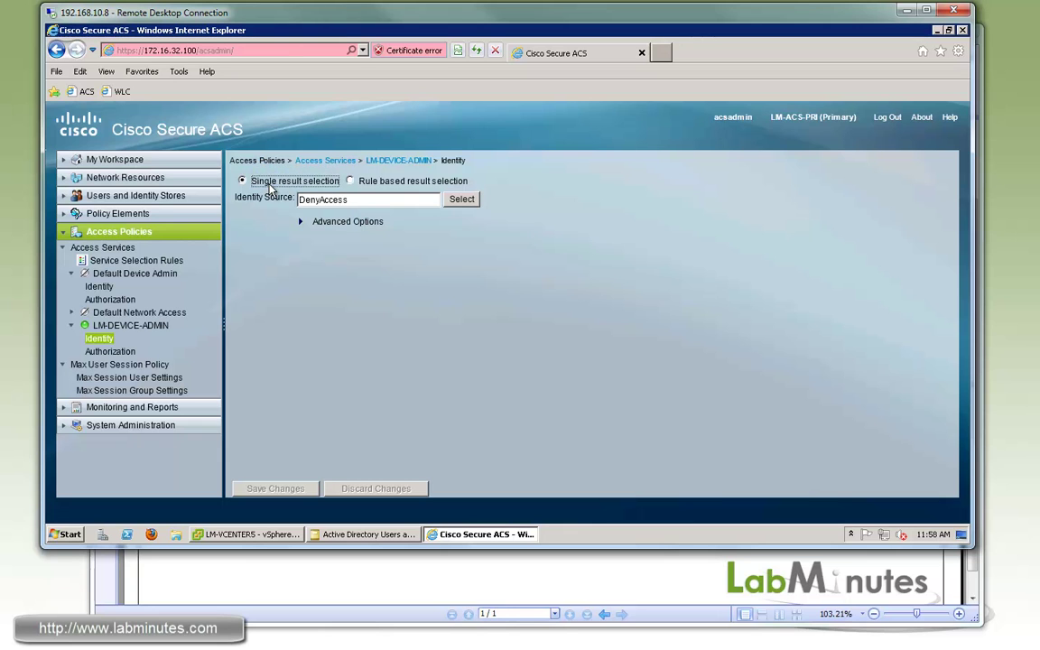
# Step: Save AD_LOCAL as the LM-DEVICE-ADMIN identity source, then go to its Authorization policy
pyautogui.click(271, 259)
pyautogui.click(460, 200)
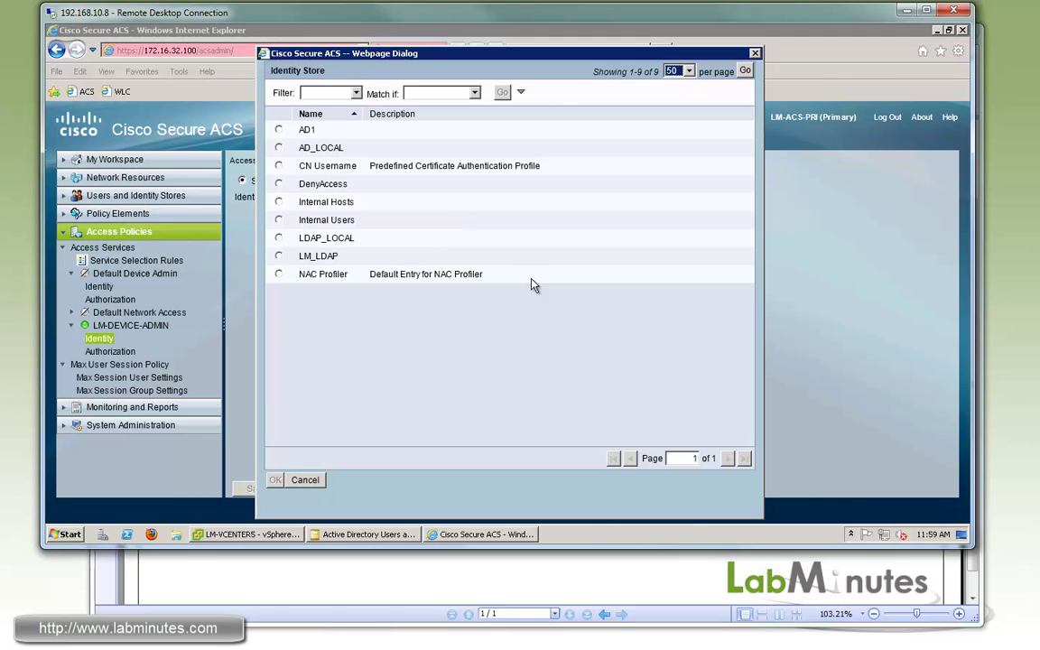
pyautogui.moveTo(615, 52); pyautogui.dragTo(688, 53)
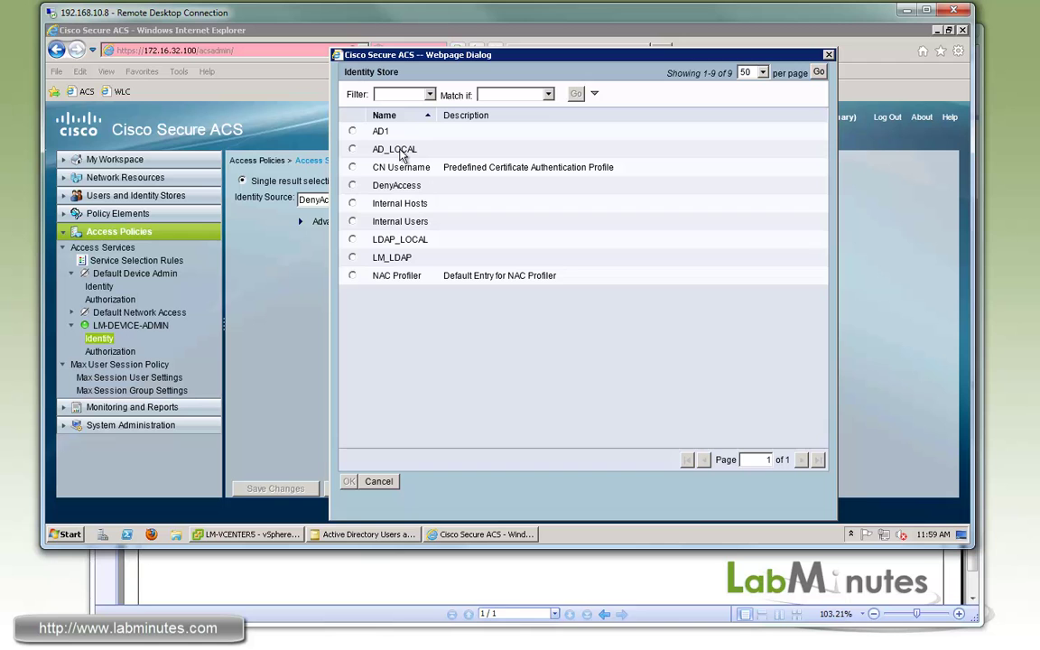
pyautogui.click(352, 149)
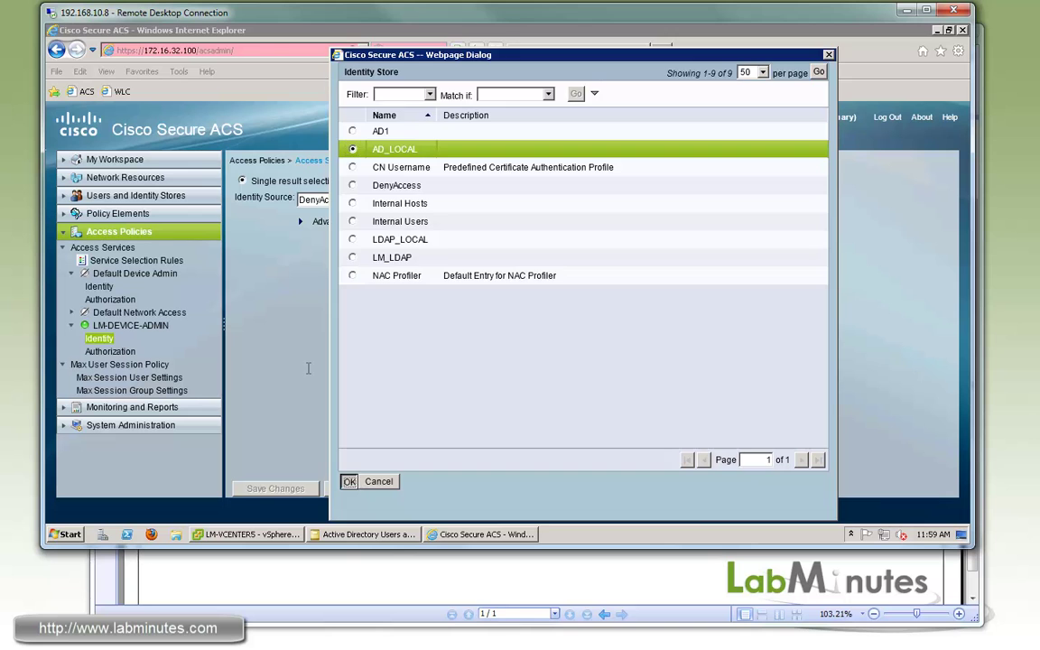
pyautogui.click(350, 481)
pyautogui.click(302, 222)
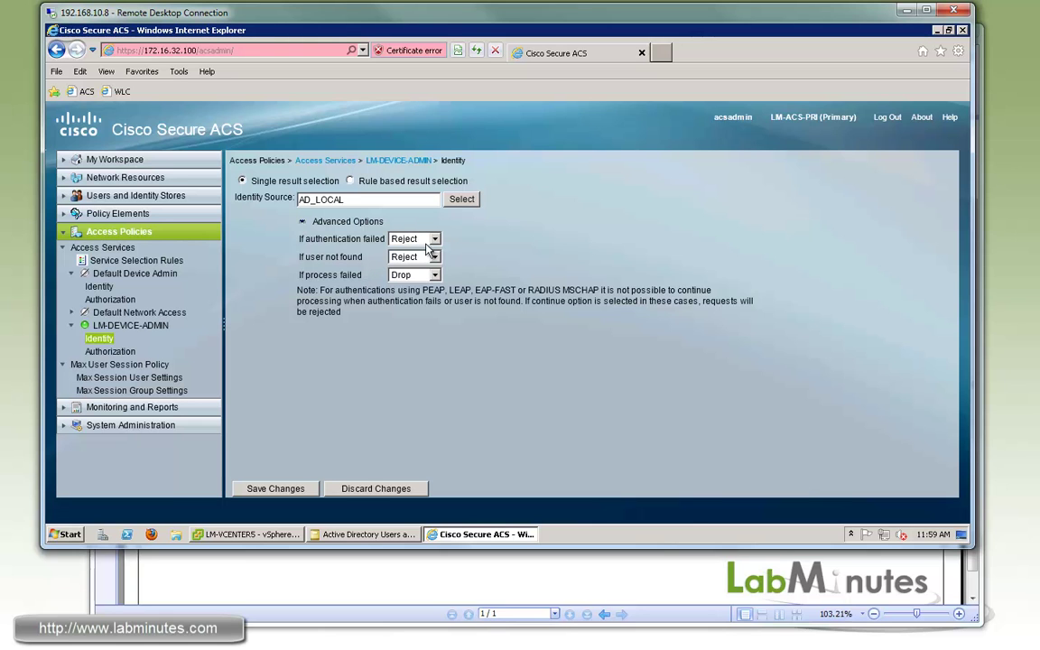
pyautogui.click(286, 494)
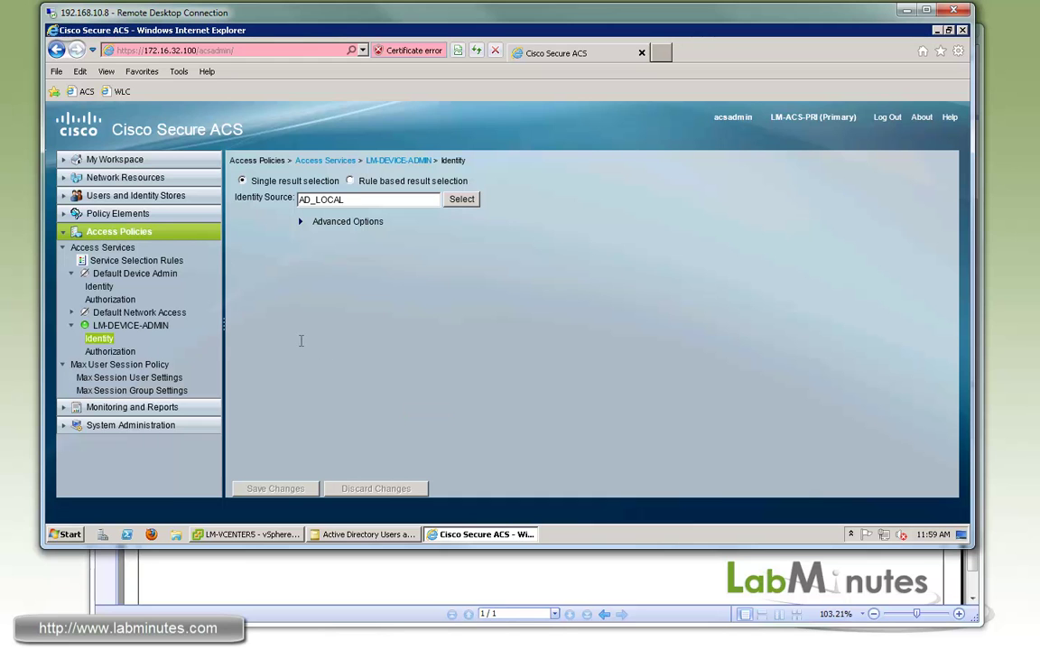
pyautogui.click(110, 352)
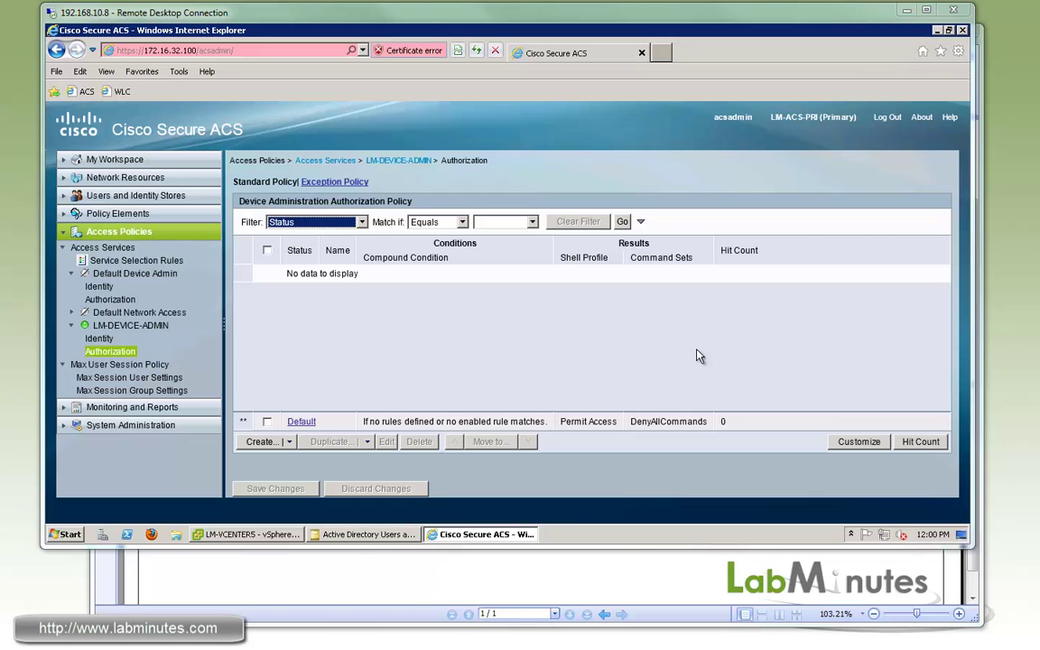
pyautogui.click(481, 331)
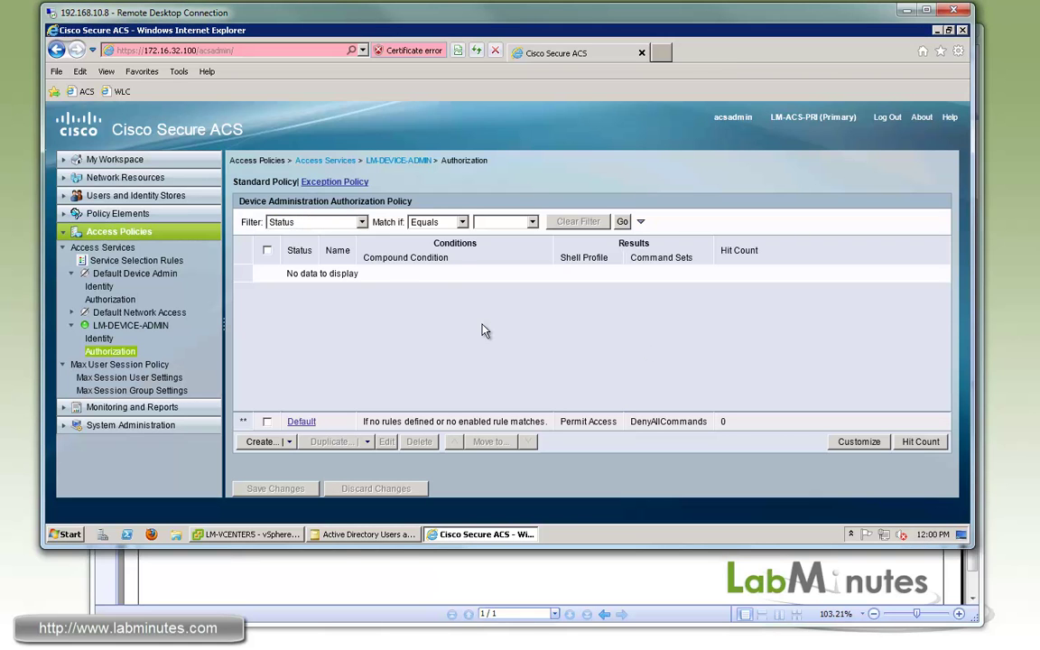
pyautogui.tripleClick(436, 257)
pyautogui.click(552, 326)
# Step: In the policy Customize dialog, remove Compound Condition from the selected conditions
pyautogui.click(858, 442)
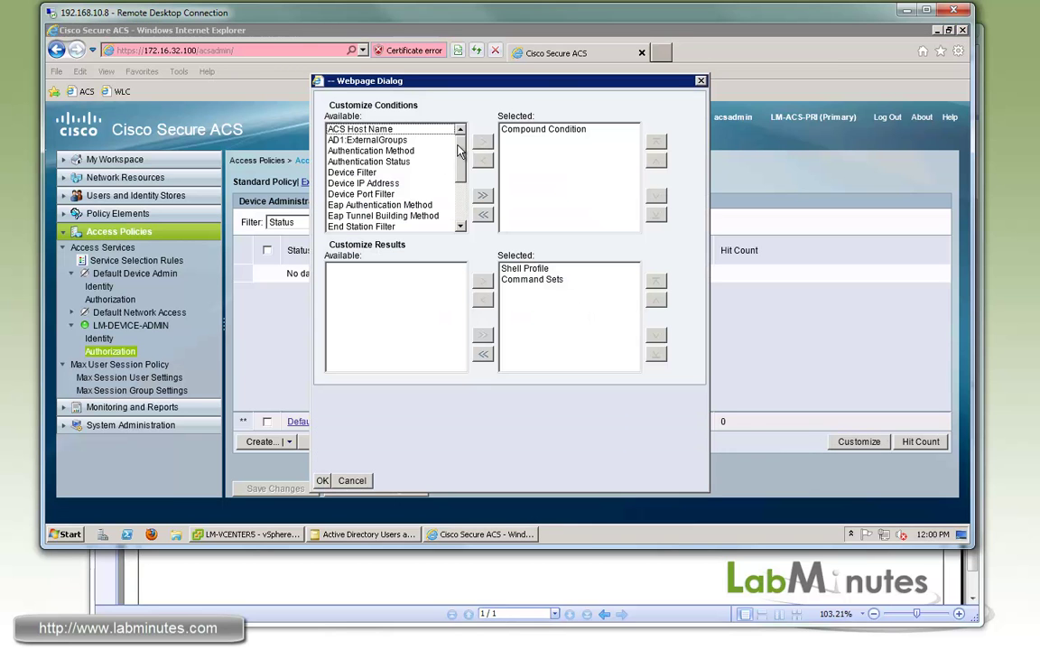
pyautogui.click(461, 206)
pyautogui.click(460, 163)
pyautogui.click(505, 129)
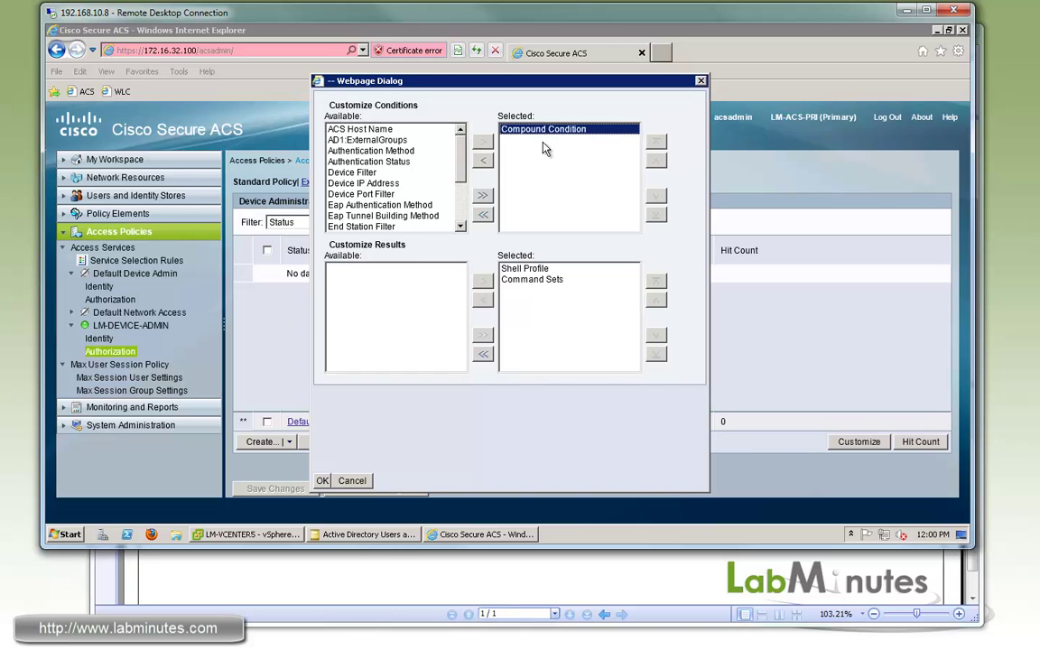
pyautogui.click(483, 162)
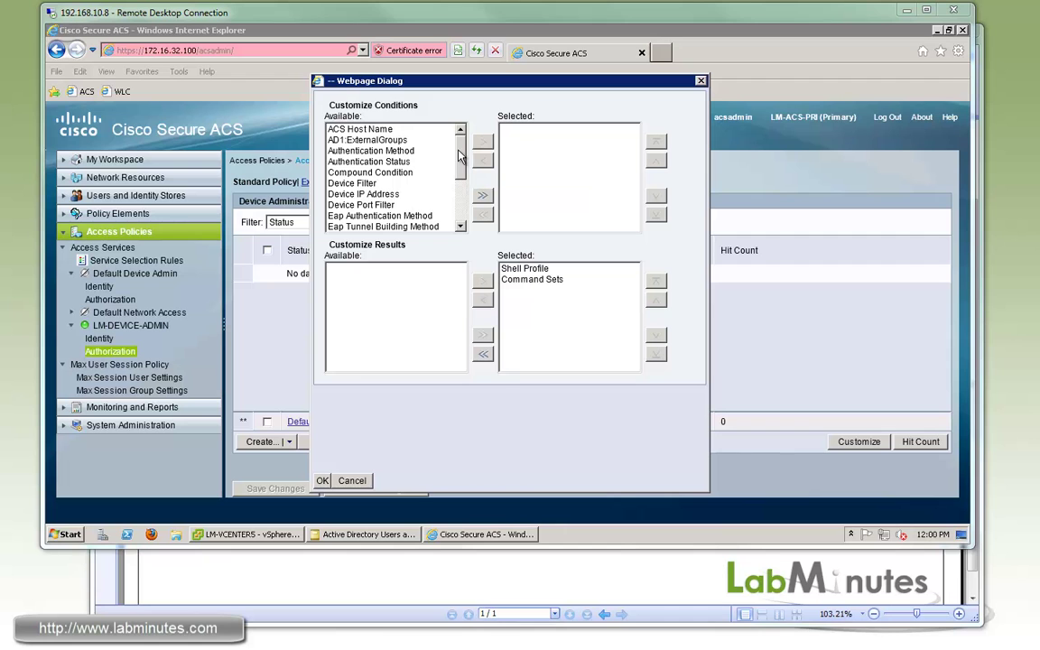
# Step: Add Protocol, AD1:ExternalGroups and Identity Group to the selected policy conditions
pyautogui.scroll(-3, 463, 154)
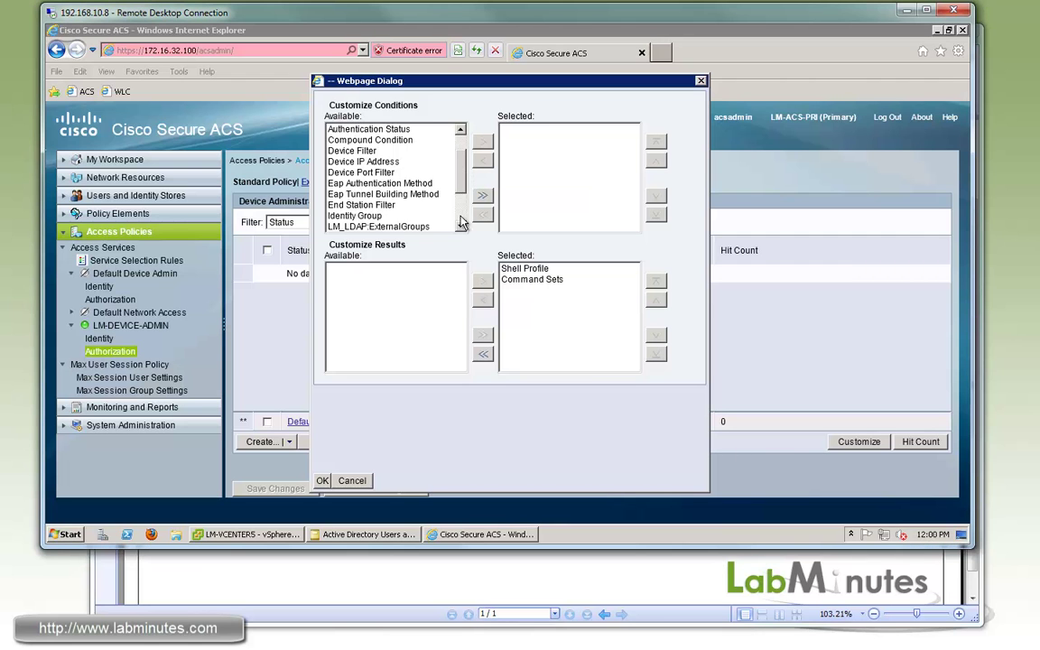
pyautogui.scroll(3, 457, 147)
pyautogui.scroll(-2, 458, 171)
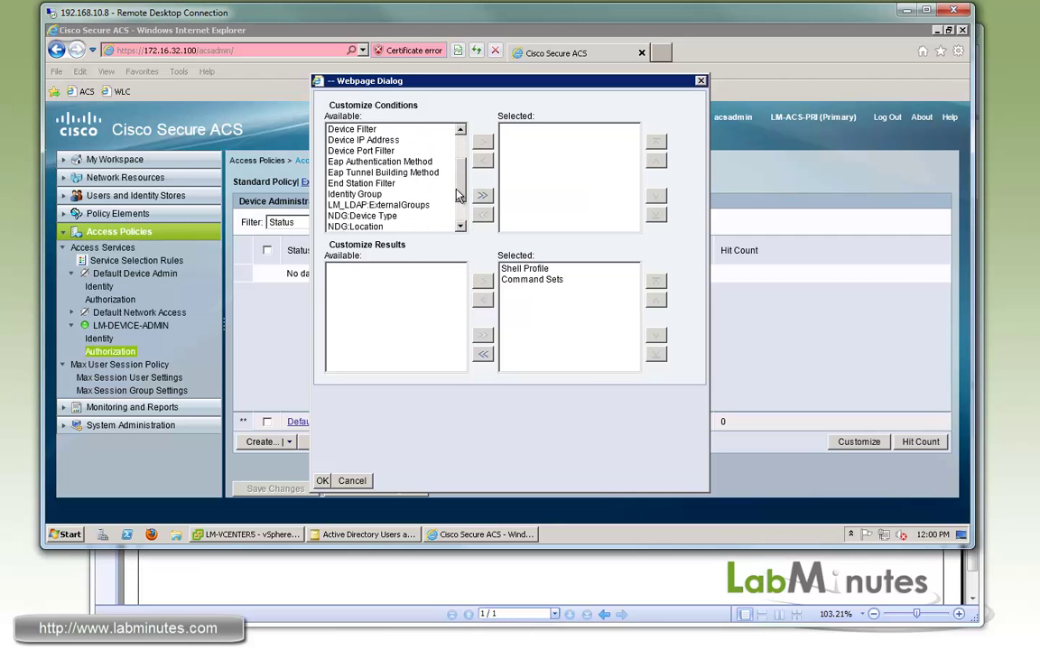
pyautogui.click(344, 216)
pyautogui.click(483, 141)
pyautogui.scroll(3, 462, 180)
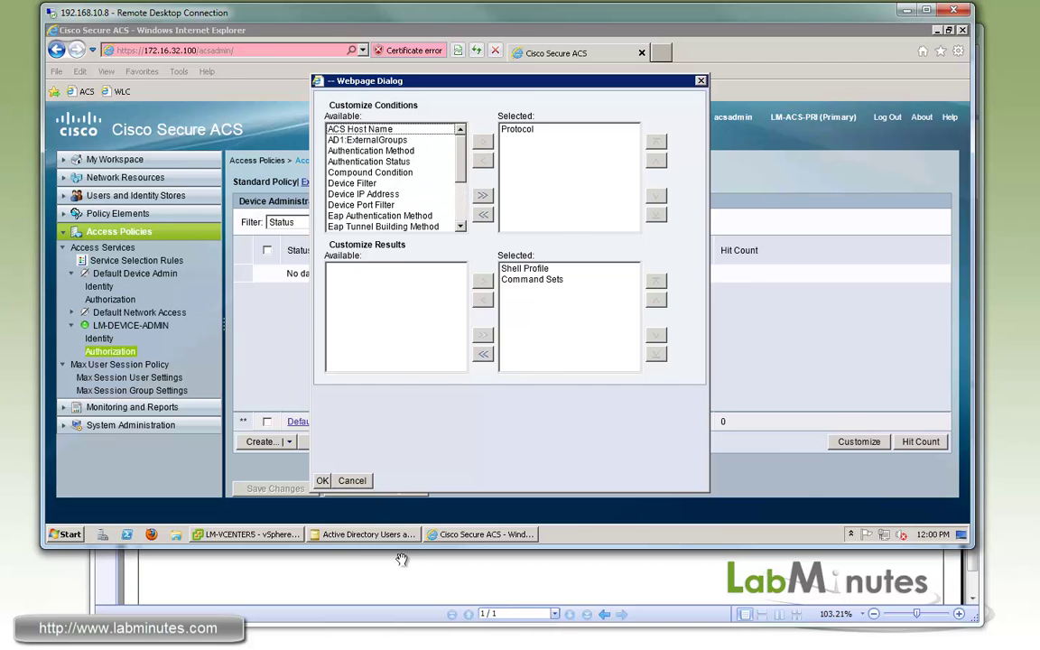
pyautogui.hotkey('alt', 'Tab')
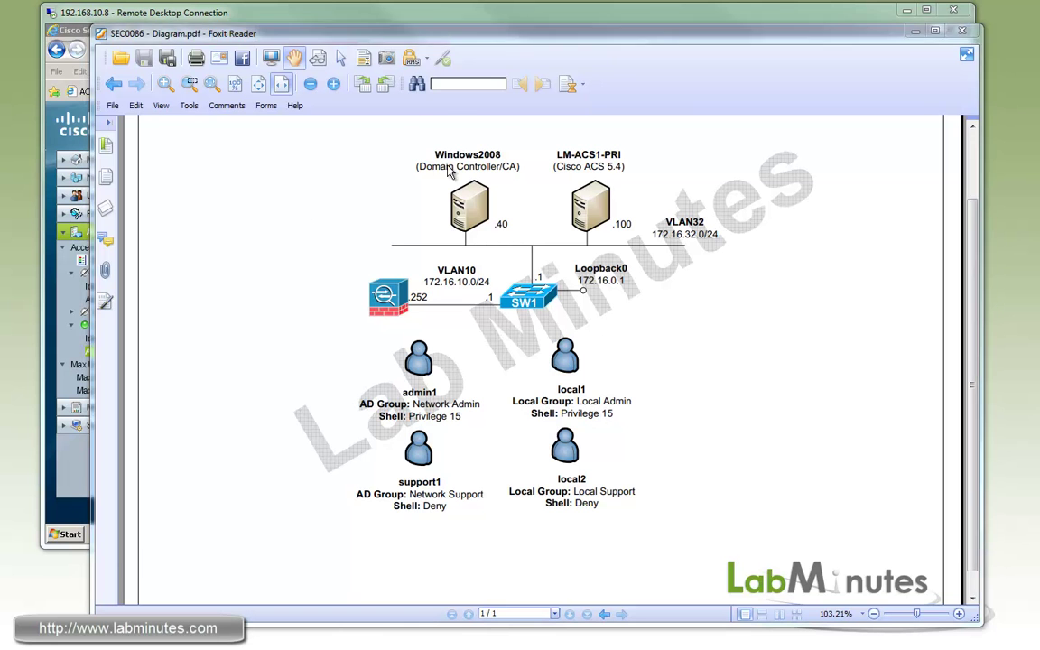
pyautogui.hotkey('alt', 'Tab')
pyautogui.click(394, 141)
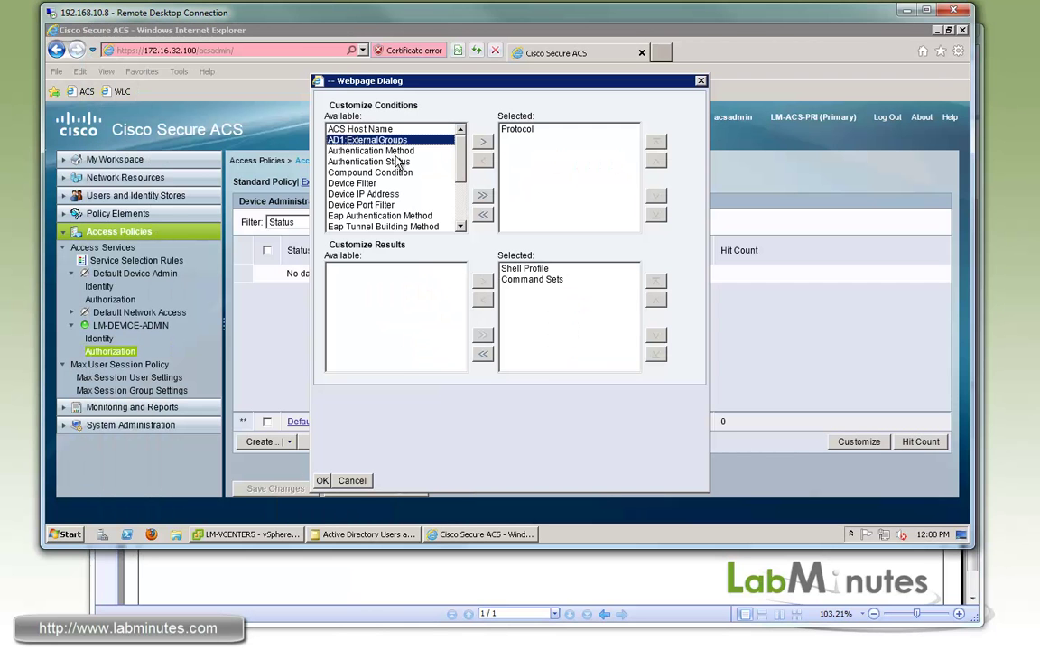
pyautogui.click(482, 142)
pyautogui.moveTo(462, 155); pyautogui.dragTo(463, 192)
pyautogui.click(361, 173)
pyautogui.click(482, 195)
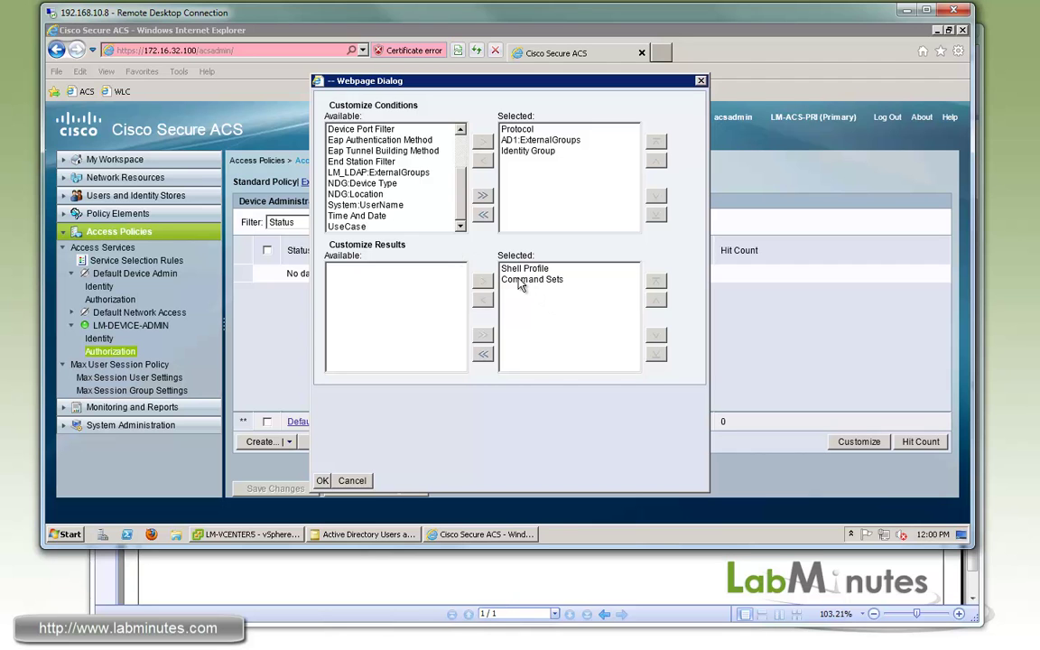
# Step: Remove Command Sets from the selected results, leaving only Shell Profile, and apply
pyautogui.click(528, 282)
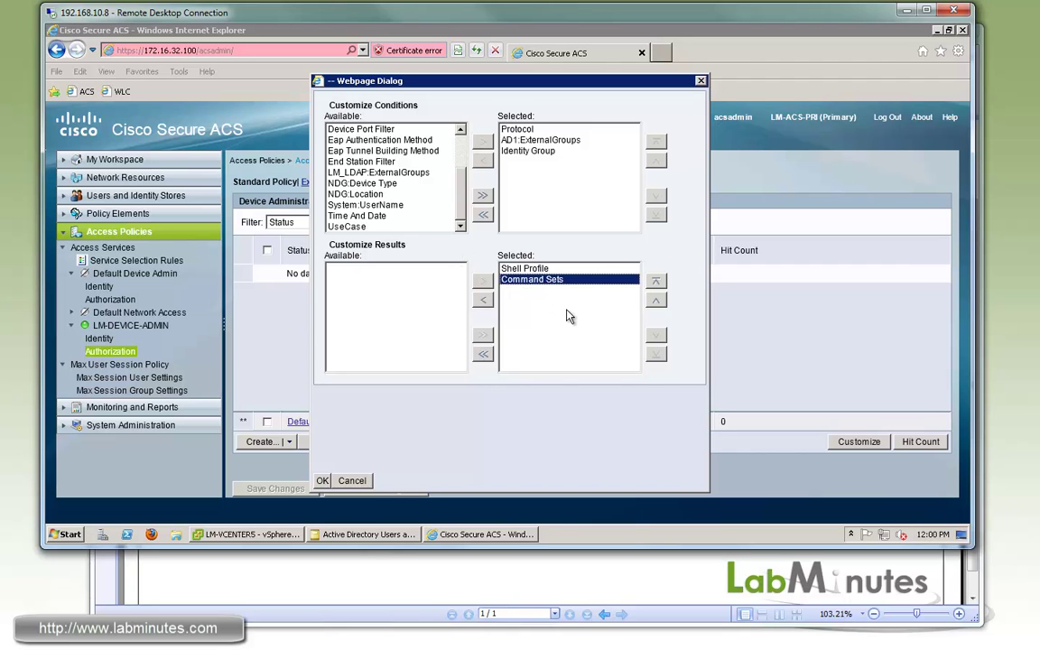
pyautogui.click(482, 304)
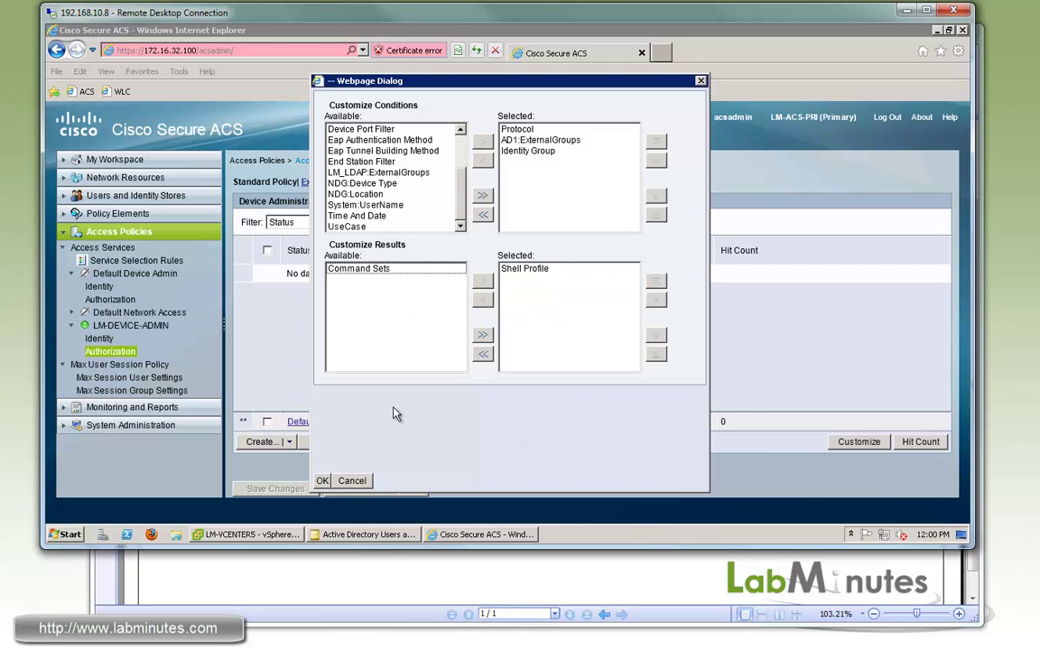
pyautogui.click(323, 480)
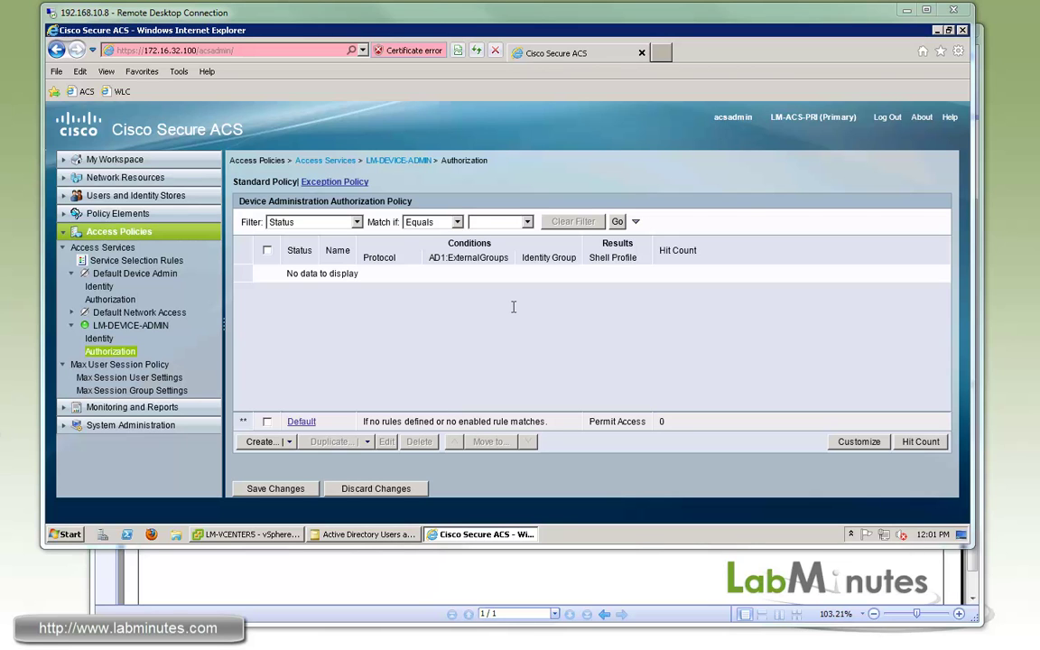
# Step: Start a new authorization rule with a Protocol condition set to Tacacs
pyautogui.click(259, 441)
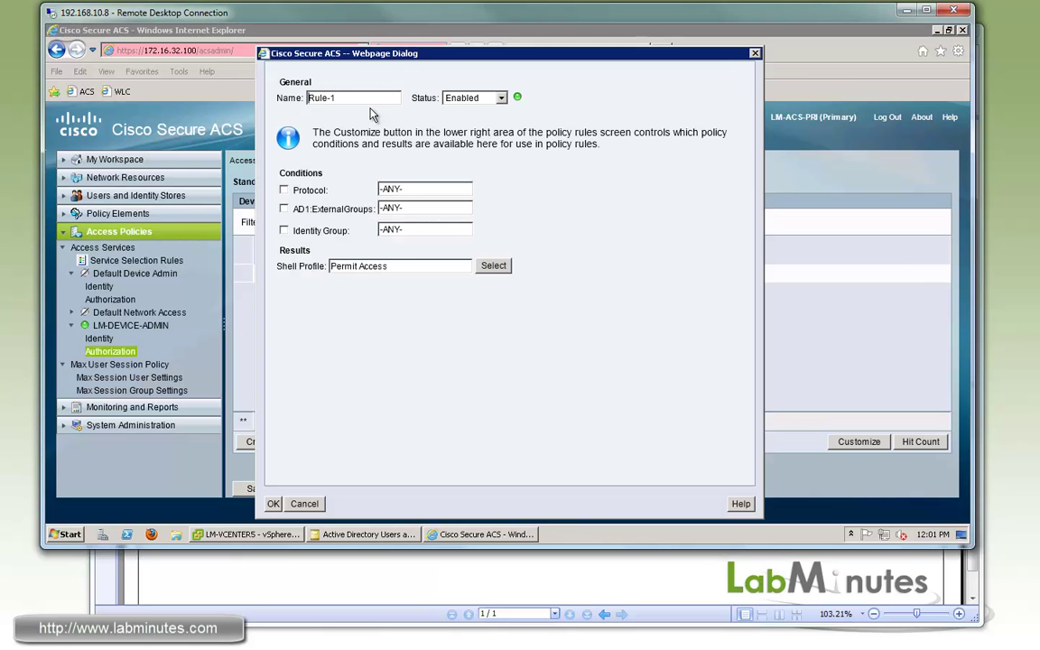
pyautogui.click(283, 189)
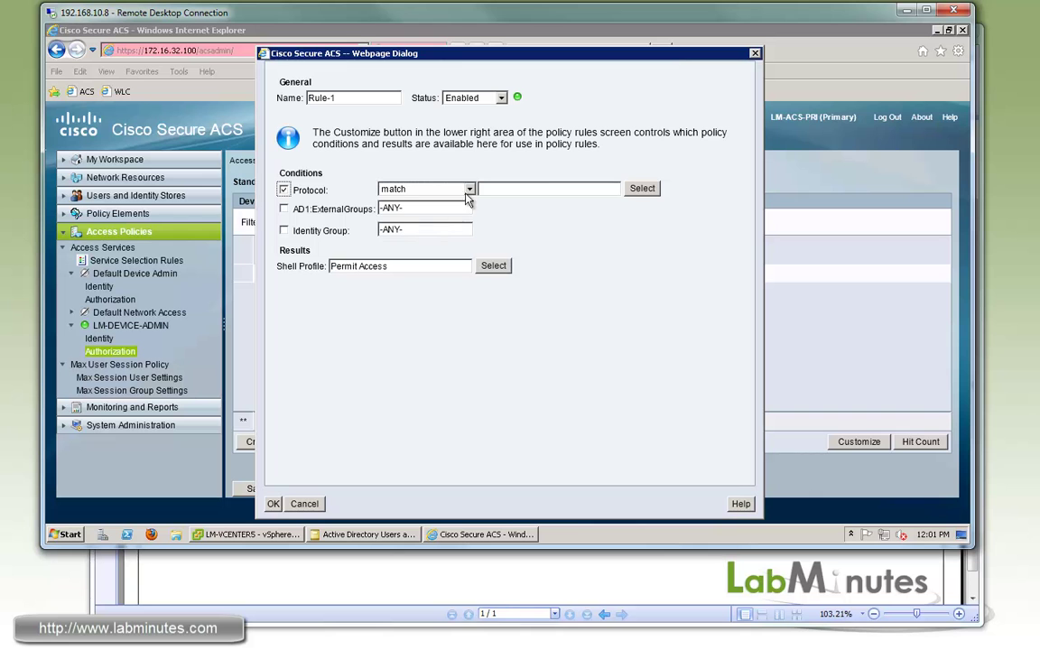
pyautogui.click(643, 188)
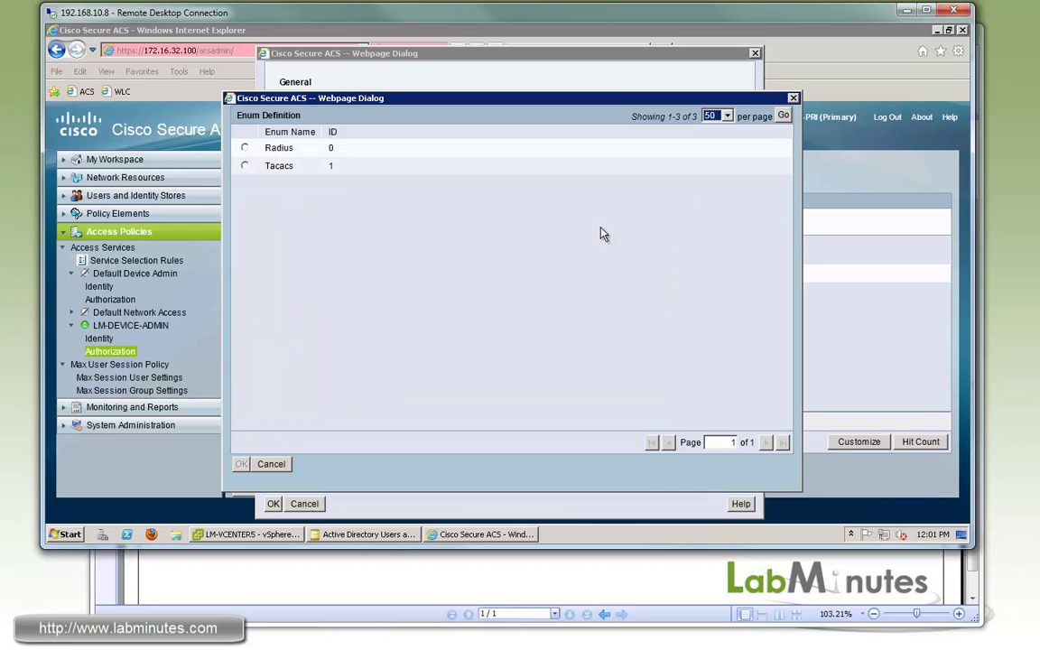
pyautogui.click(244, 165)
pyautogui.click(241, 463)
pyautogui.hotkey('alt', 'Tab')
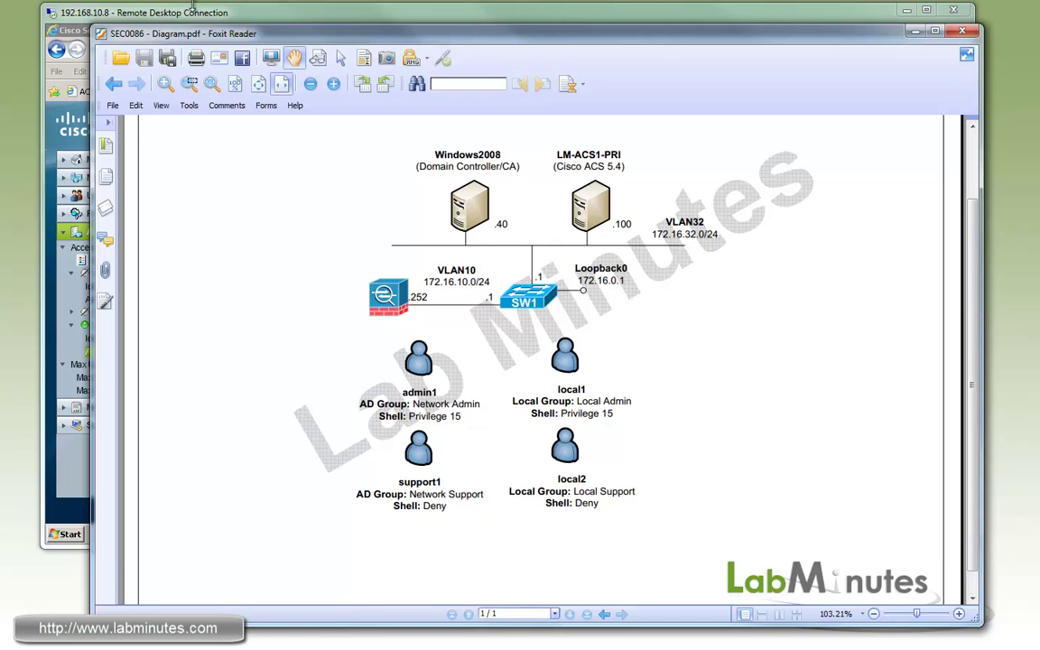
pyautogui.hotkey('alt', 'Tab')
# Step: Add an AD1:ExternalGroups condition requiring the Network Admin group
pyautogui.click(283, 208)
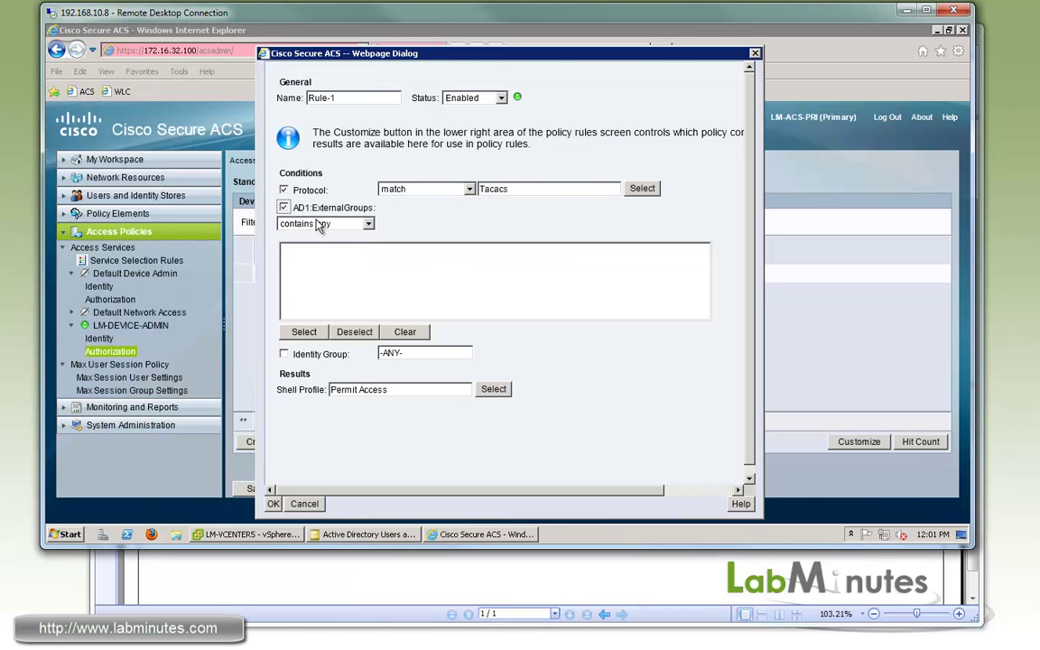
pyautogui.click(305, 333)
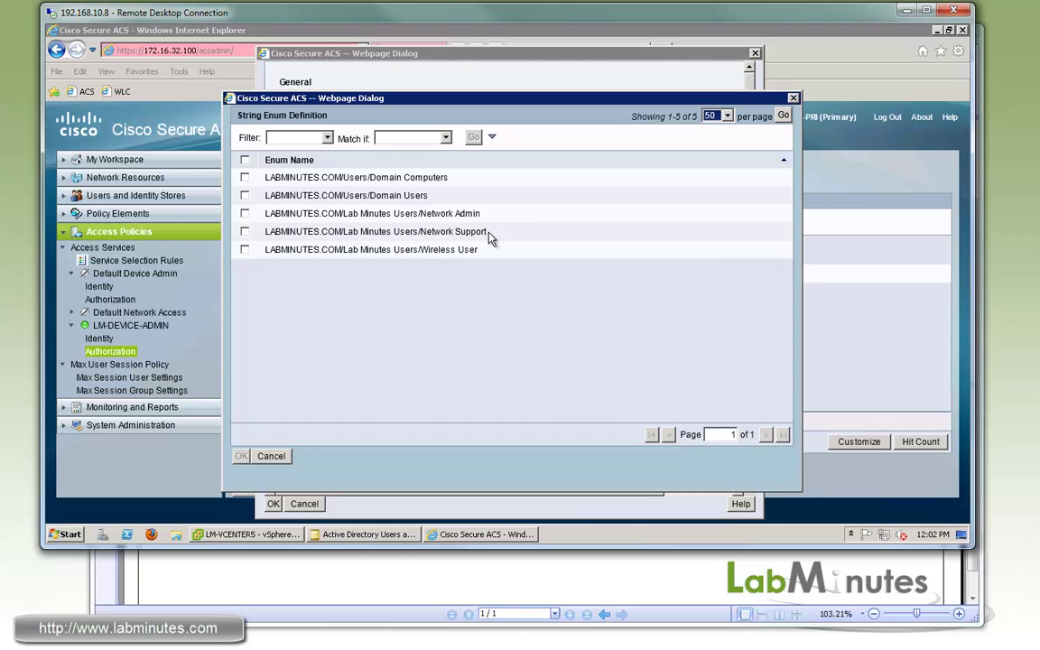
pyautogui.click(343, 578)
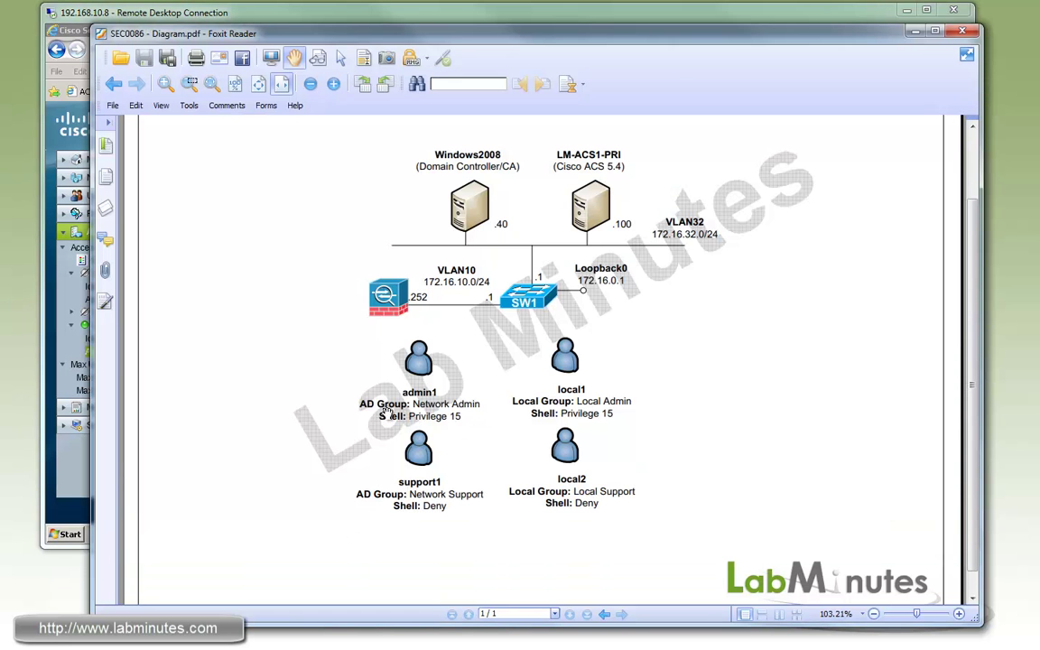
pyautogui.click(418, 11)
pyautogui.click(271, 213)
pyautogui.click(241, 456)
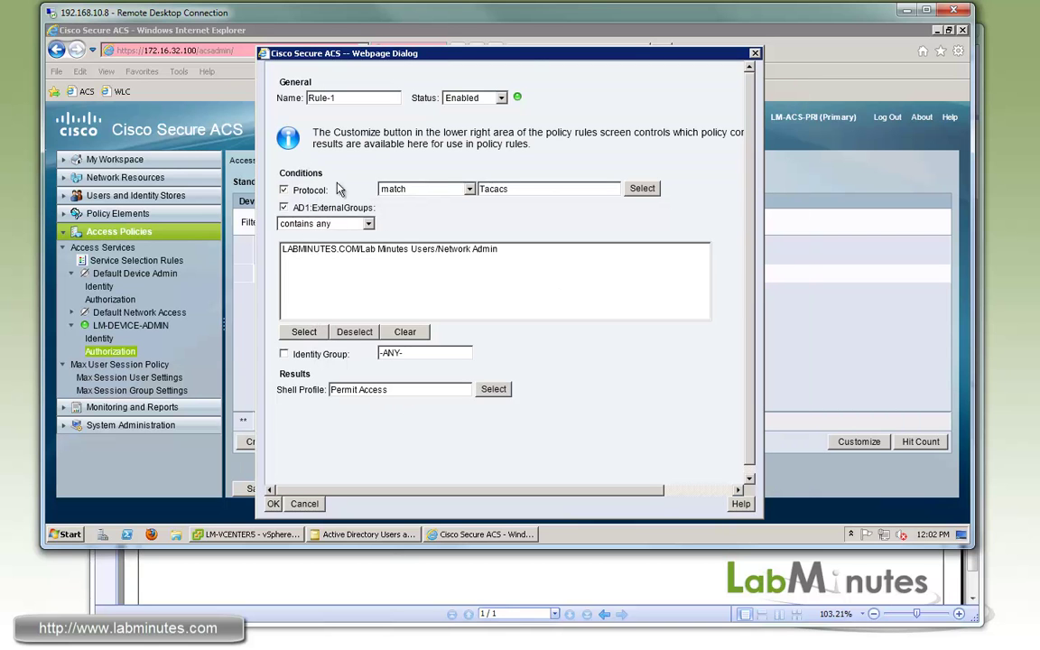
# Step: Give the rule shell profile PRIV15_MAX15 and add it to the policy as Rule-1
pyautogui.click(493, 390)
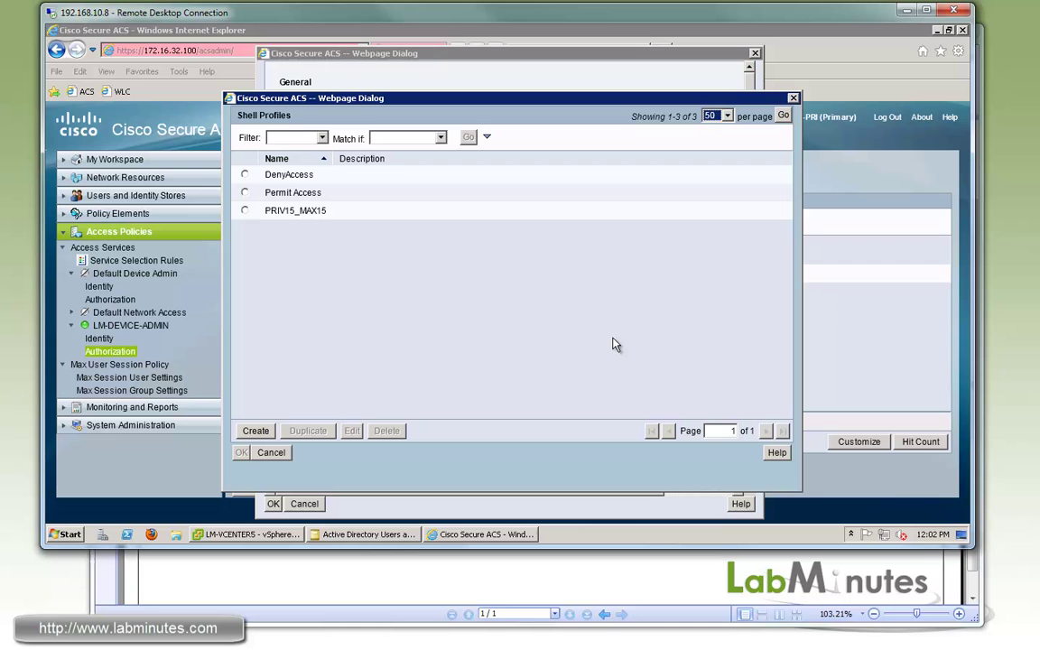
pyautogui.click(245, 211)
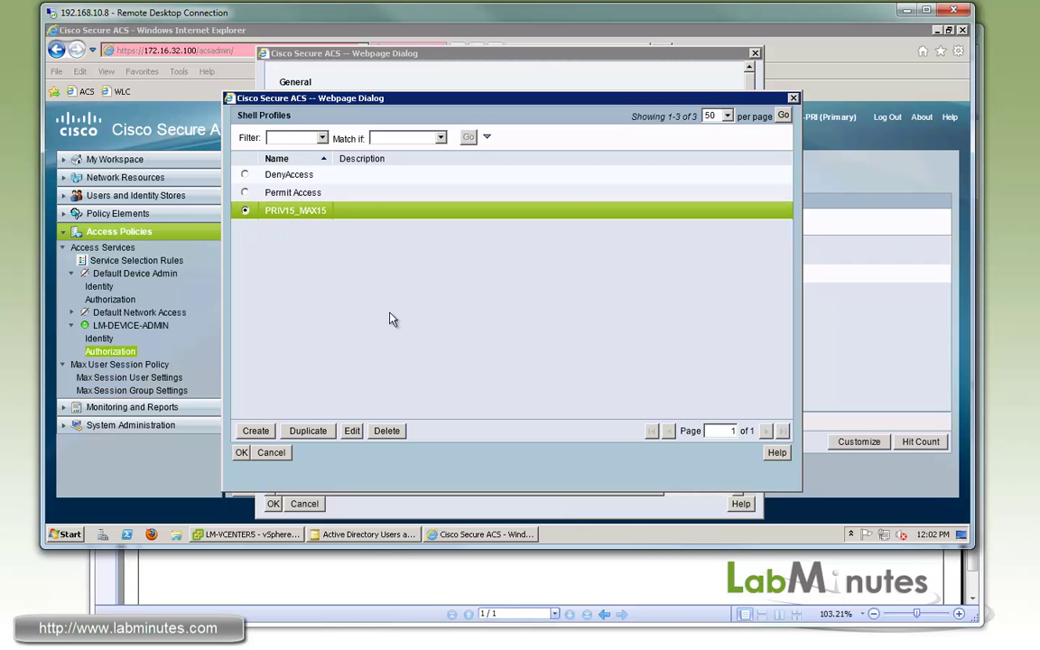
pyautogui.click(241, 453)
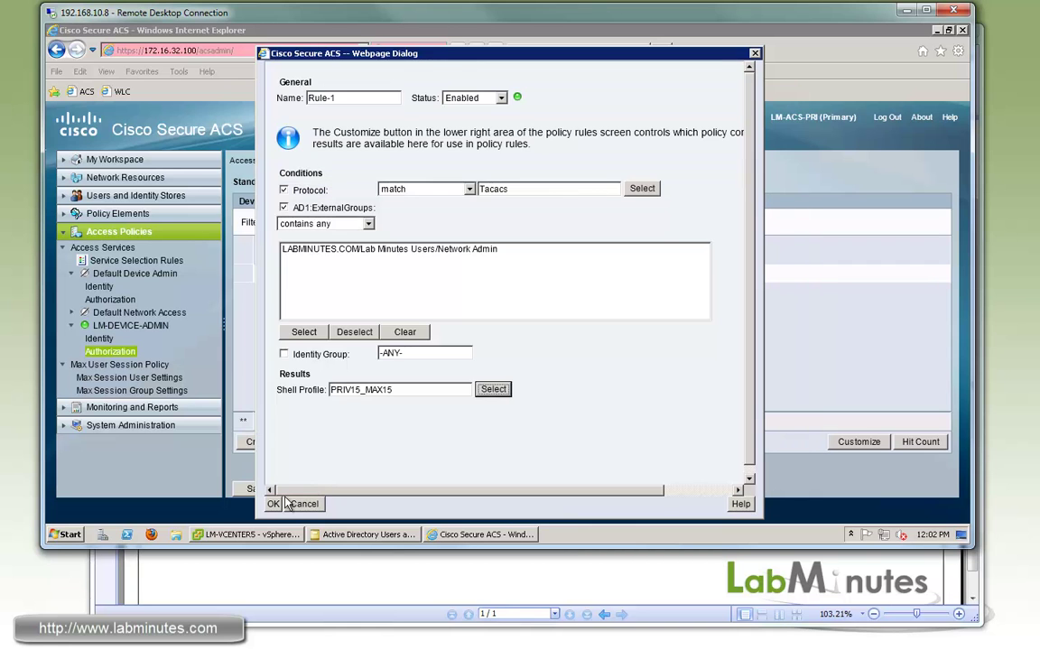
pyautogui.click(273, 504)
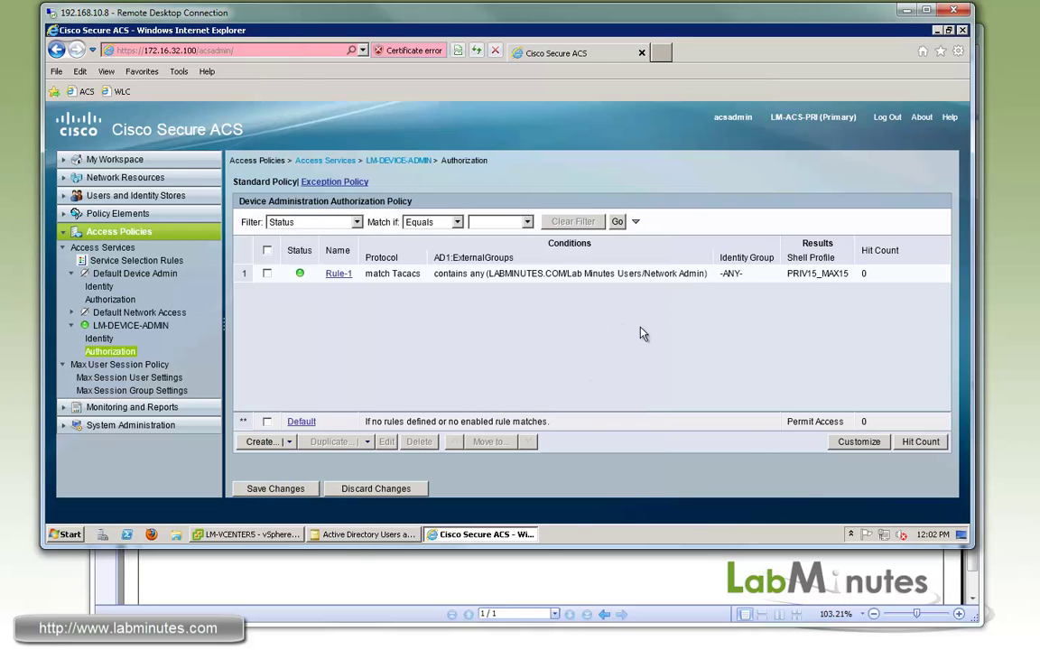
pyautogui.click(407, 581)
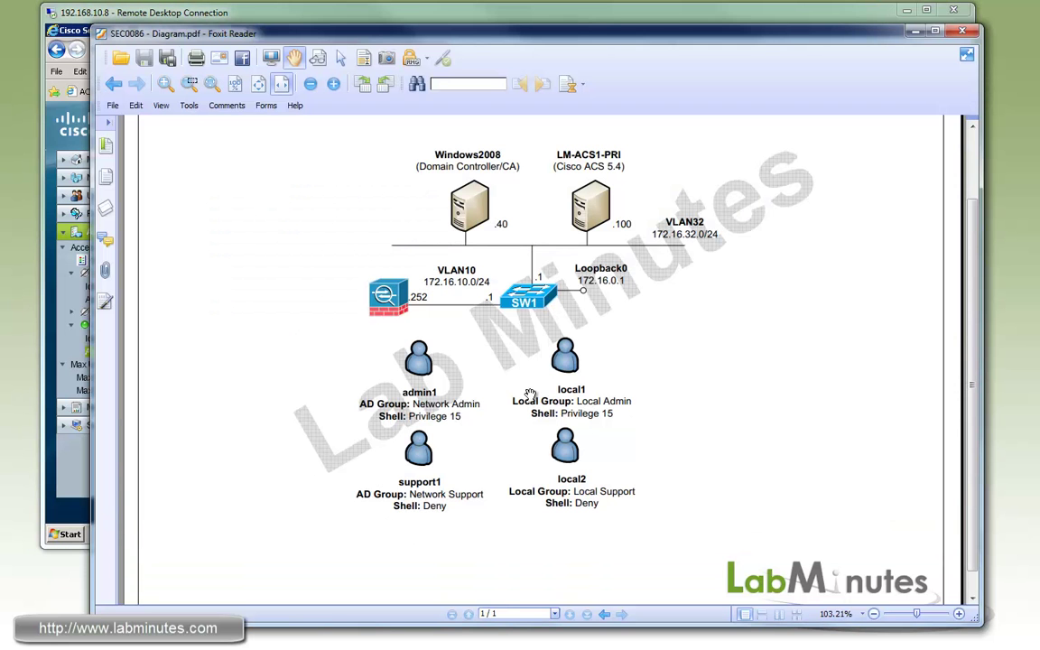
pyautogui.hotkey('alt', 'Tab')
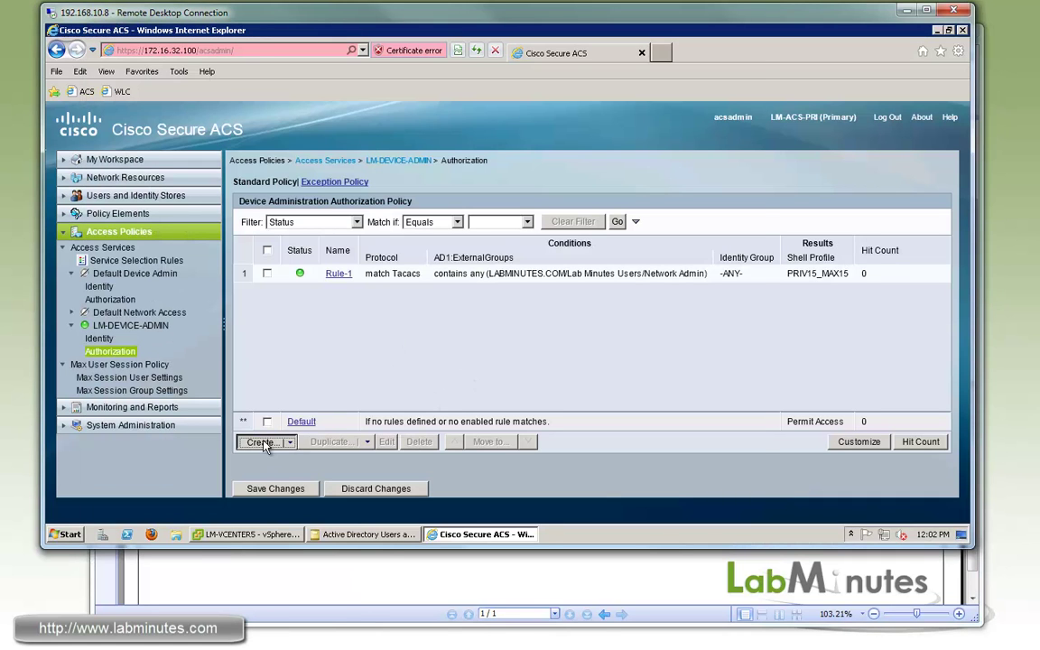
# Step: Start a second rule with conditions Protocol Tacacs and Identity Group All Groups:Local Admin
pyautogui.click(260, 442)
pyautogui.click(284, 189)
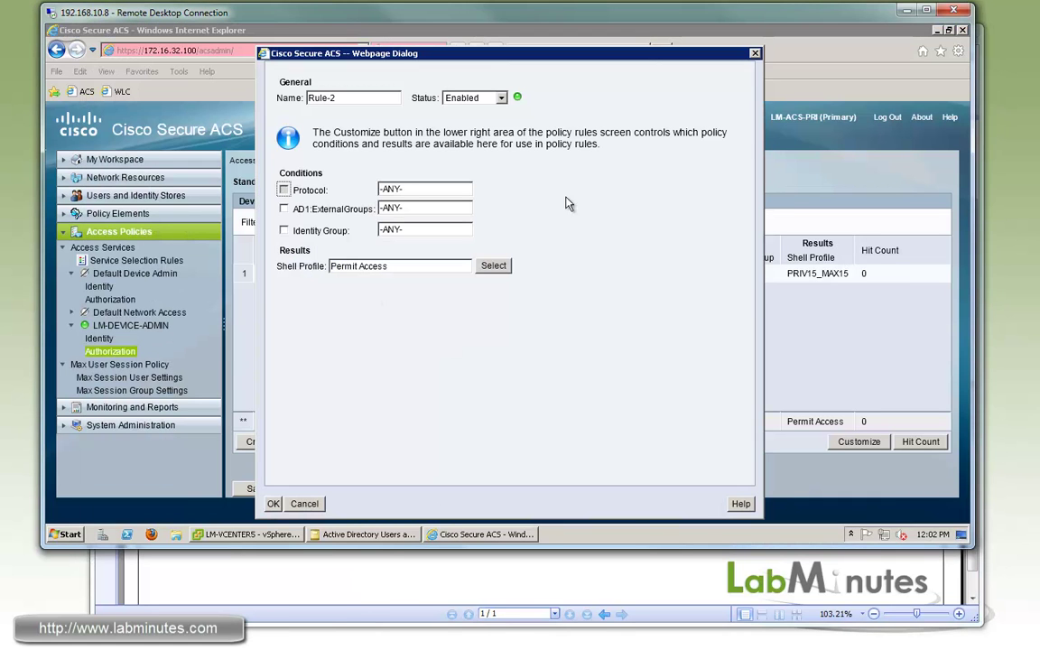
pyautogui.click(641, 188)
pyautogui.click(245, 166)
pyautogui.click(241, 464)
pyautogui.click(285, 230)
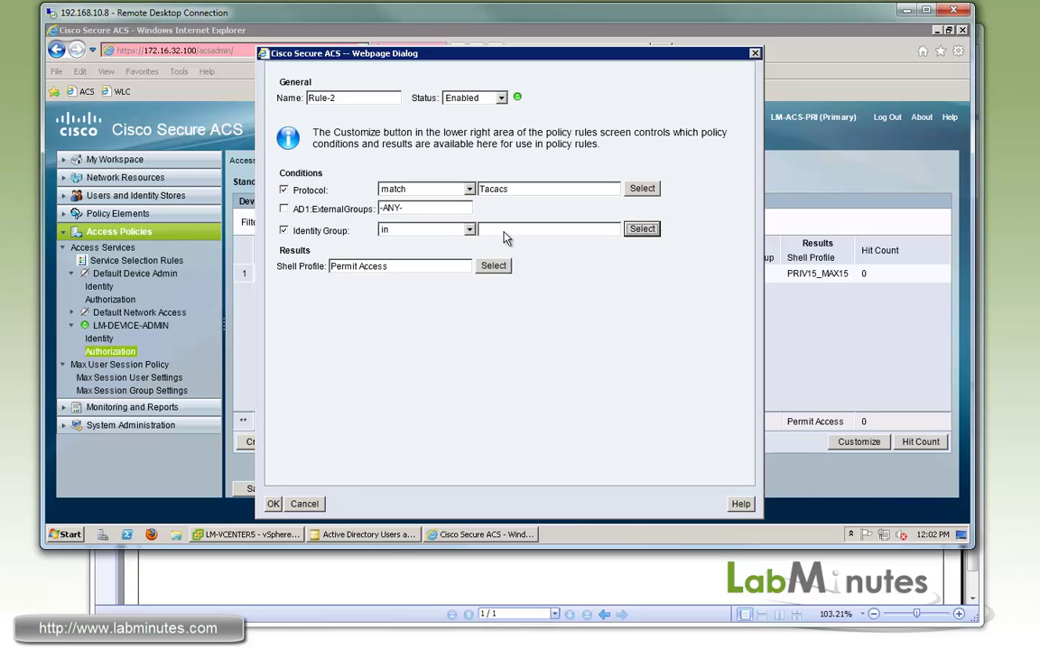
pyautogui.click(642, 228)
pyautogui.click(263, 183)
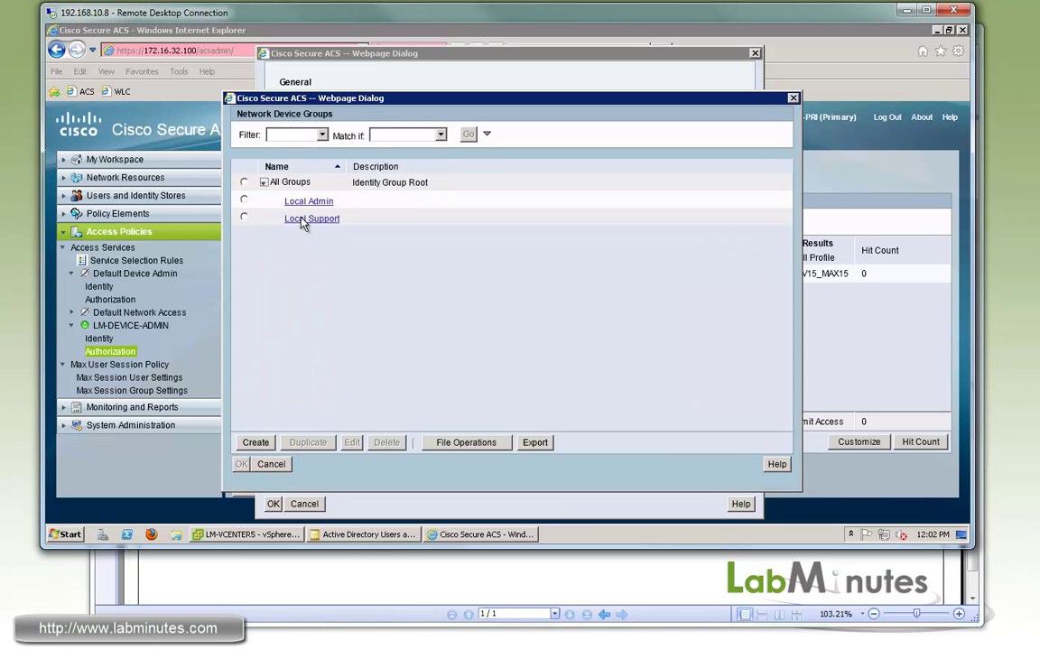
pyautogui.click(244, 200)
pyautogui.click(241, 464)
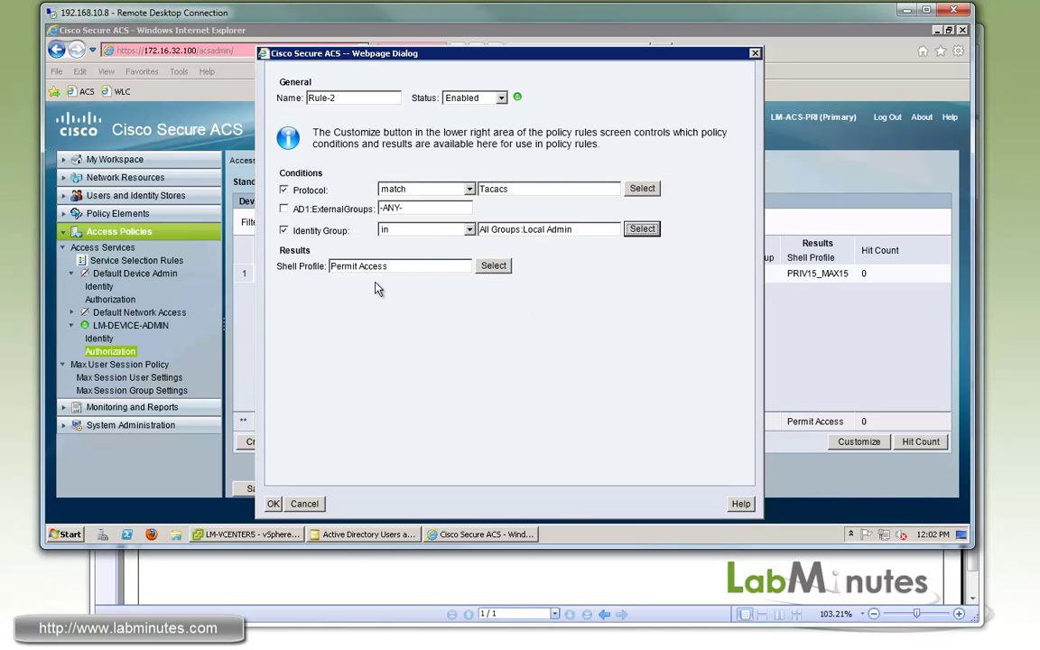
# Step: Assign shell profile PRIV15_MAX15 and add the rule to the policy as Rule-2
pyautogui.click(492, 265)
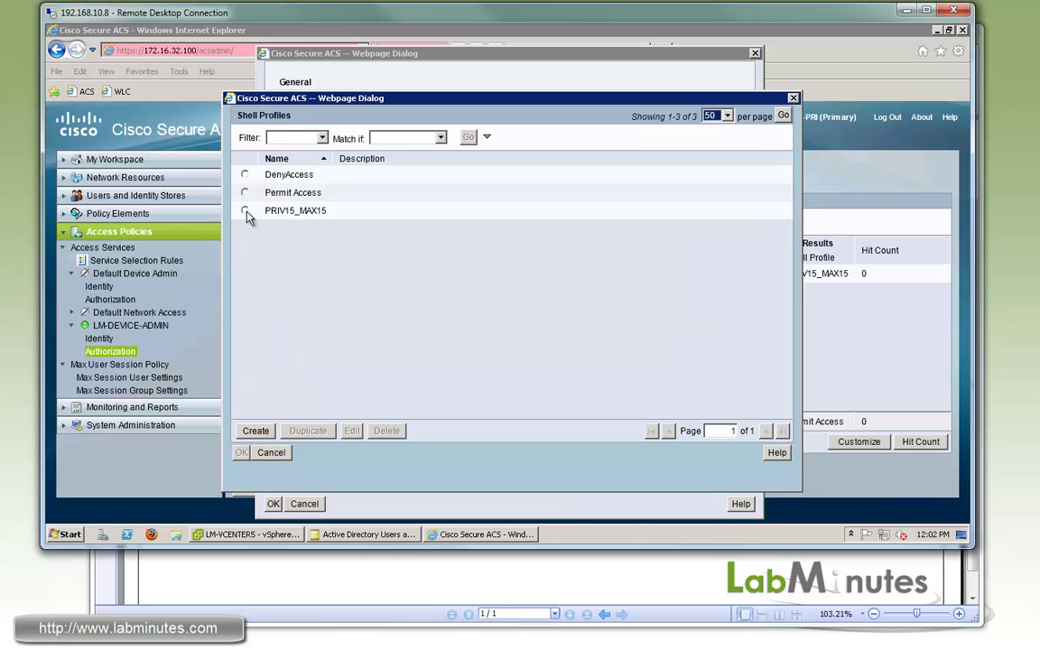
pyautogui.click(245, 210)
pyautogui.click(242, 452)
pyautogui.click(273, 504)
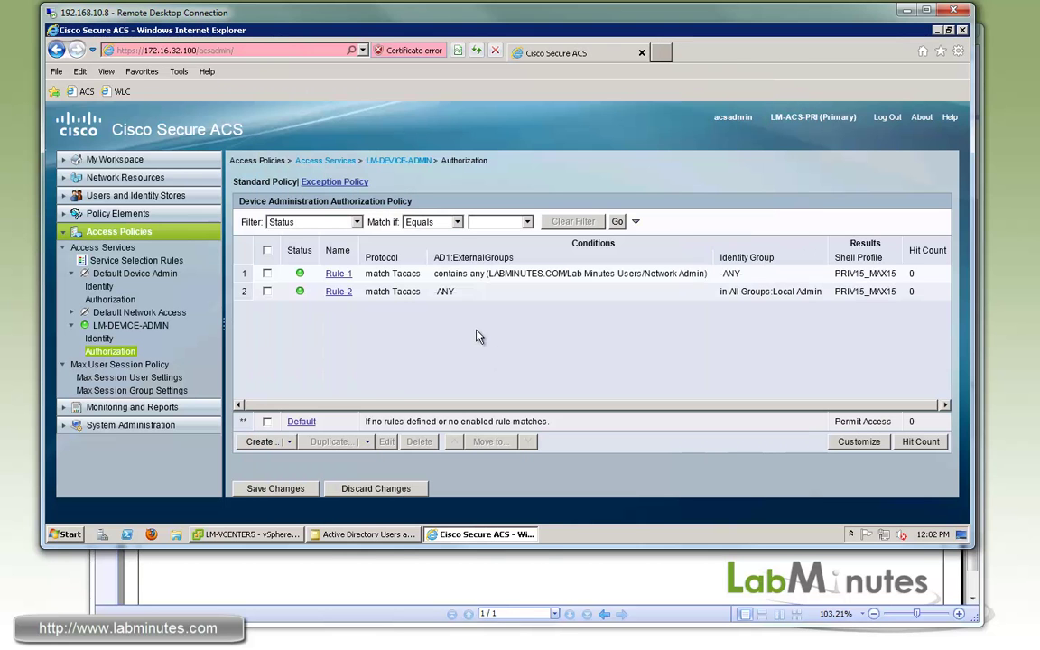
pyautogui.hotkey('alt', 'Tab')
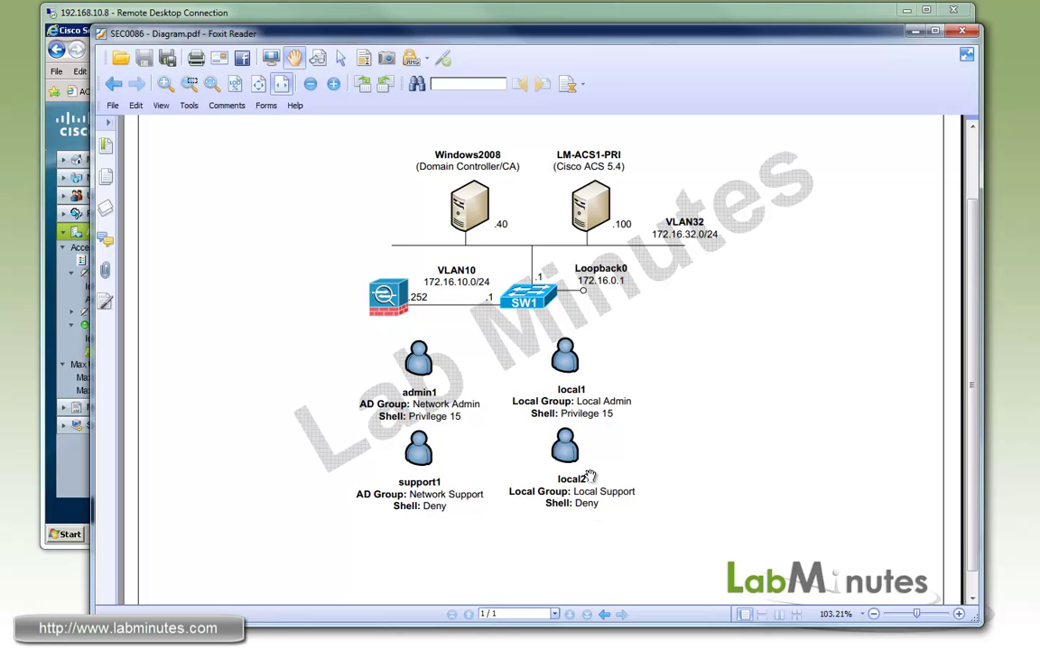
pyautogui.click(440, 16)
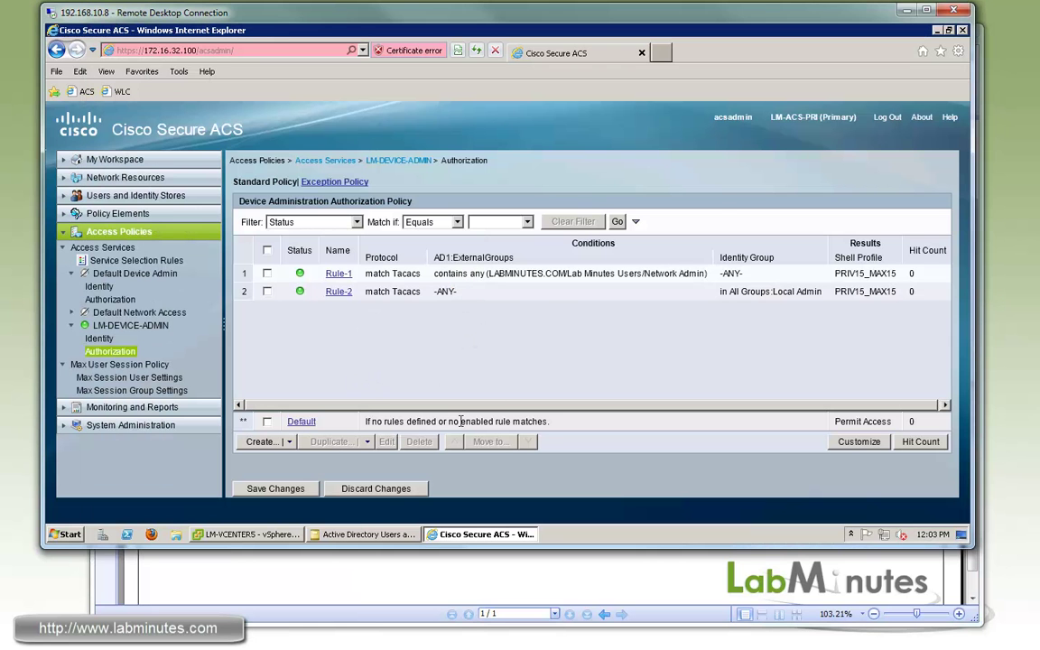
# Step: Change the Default rule's shell profile from Permit Access to DenyAccess and save the policy
pyautogui.tripleClick(845, 422)
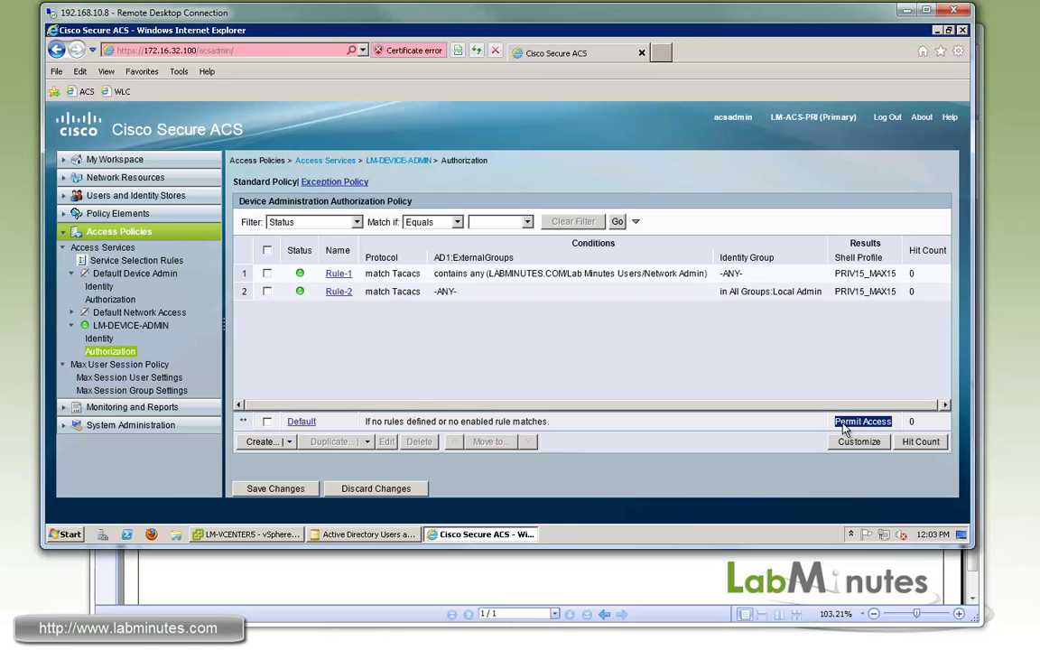
pyautogui.click(296, 424)
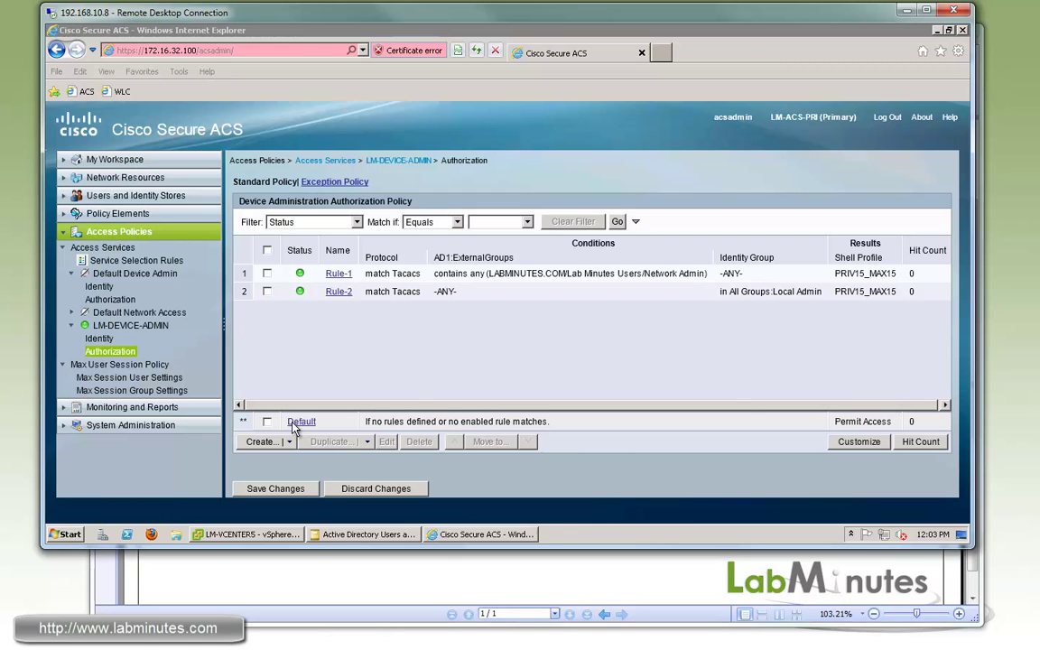
pyautogui.click(380, 185)
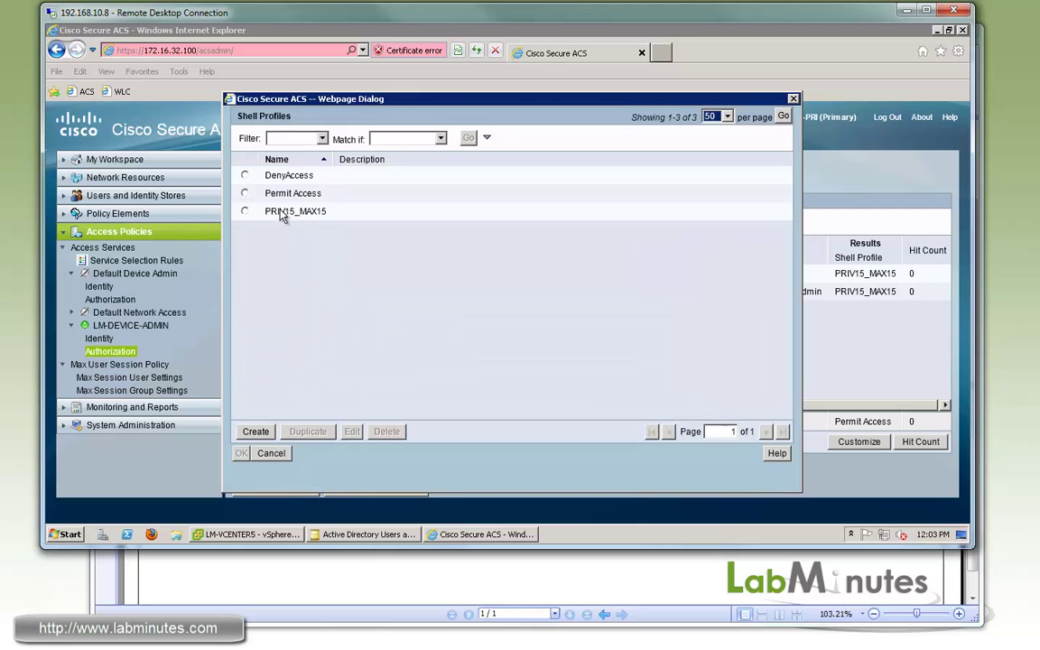
pyautogui.click(244, 176)
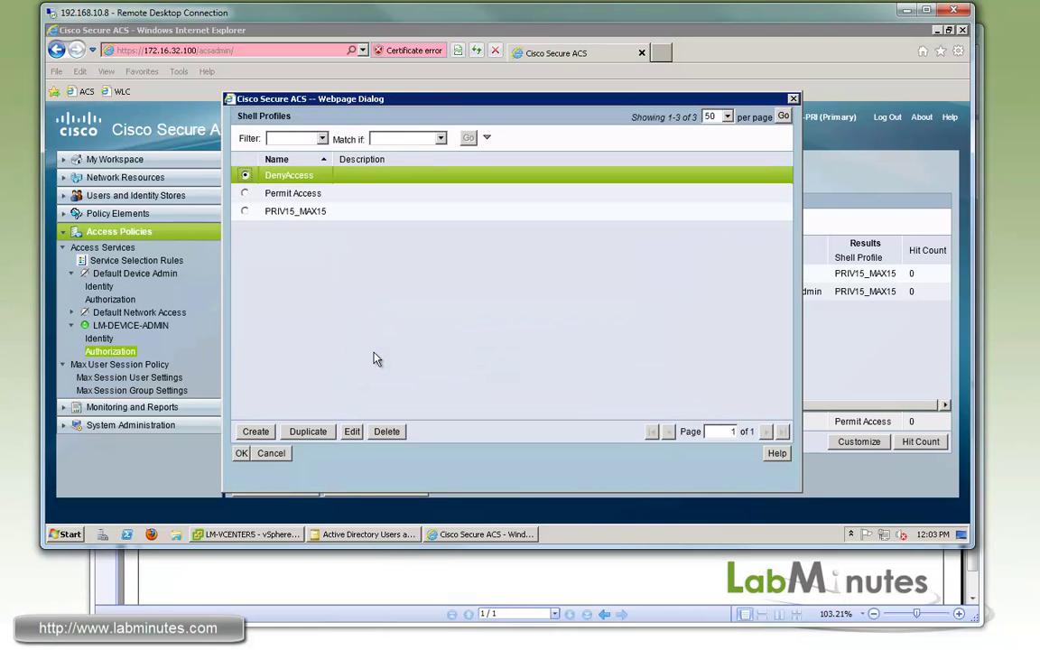
pyautogui.click(242, 455)
pyautogui.click(309, 431)
pyautogui.click(276, 488)
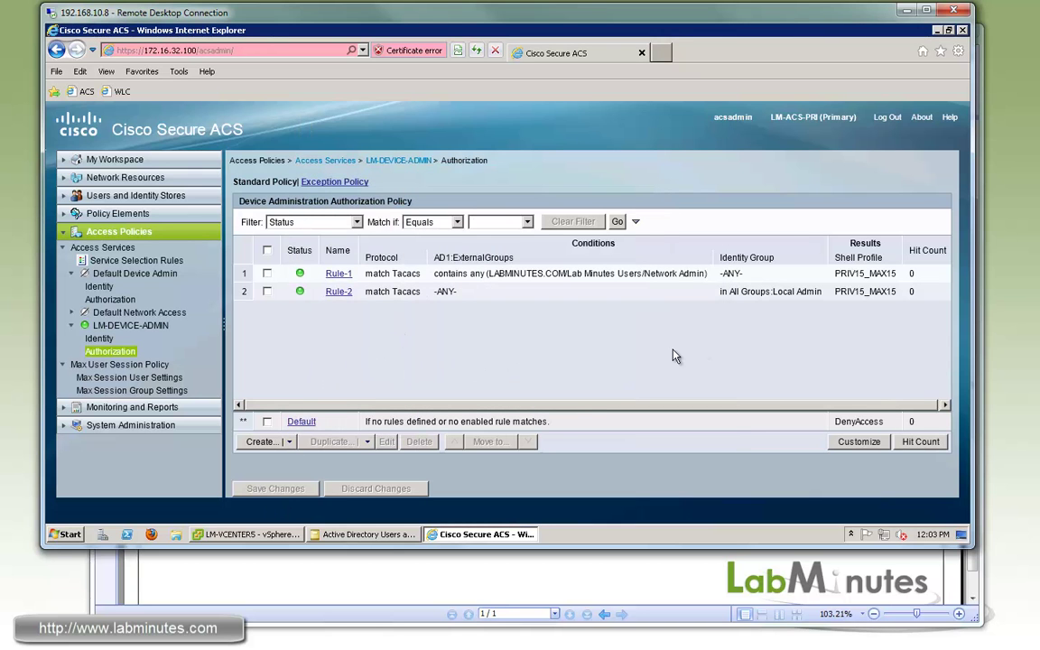